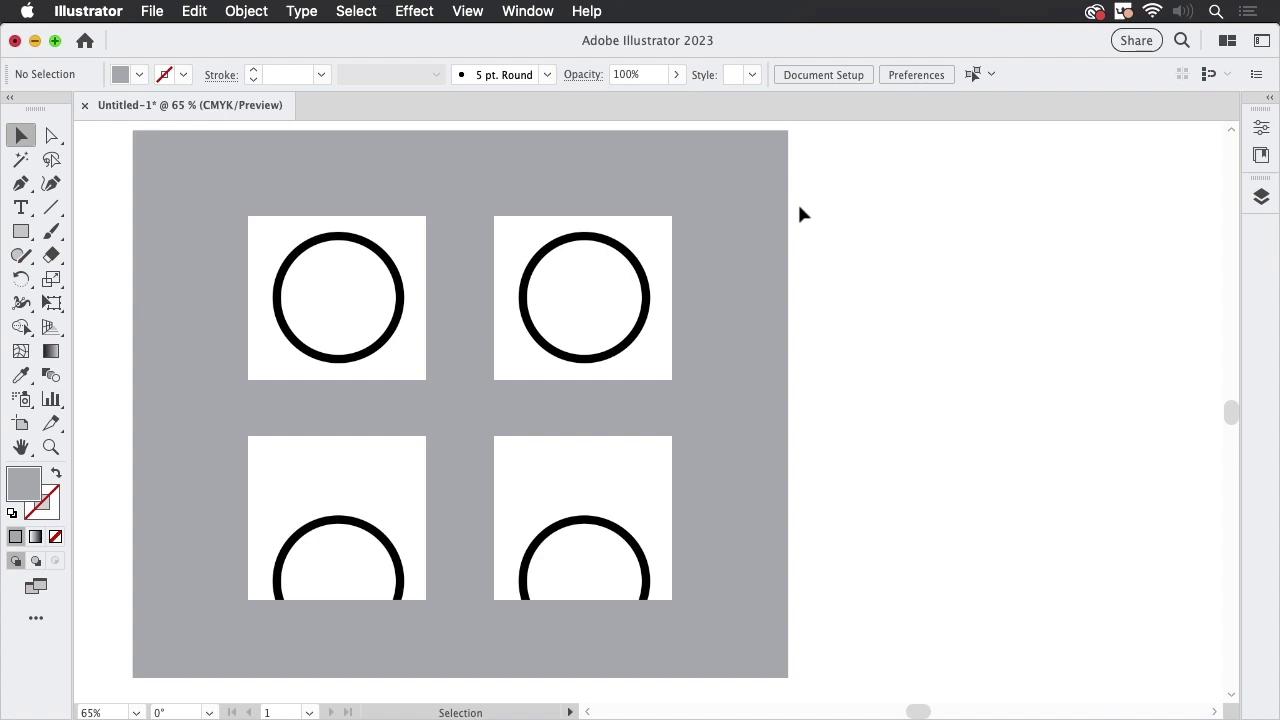
Select each of the four ring images in turn, then open the Window menu
{"action": "left_click", "coordinate": [372, 301]}
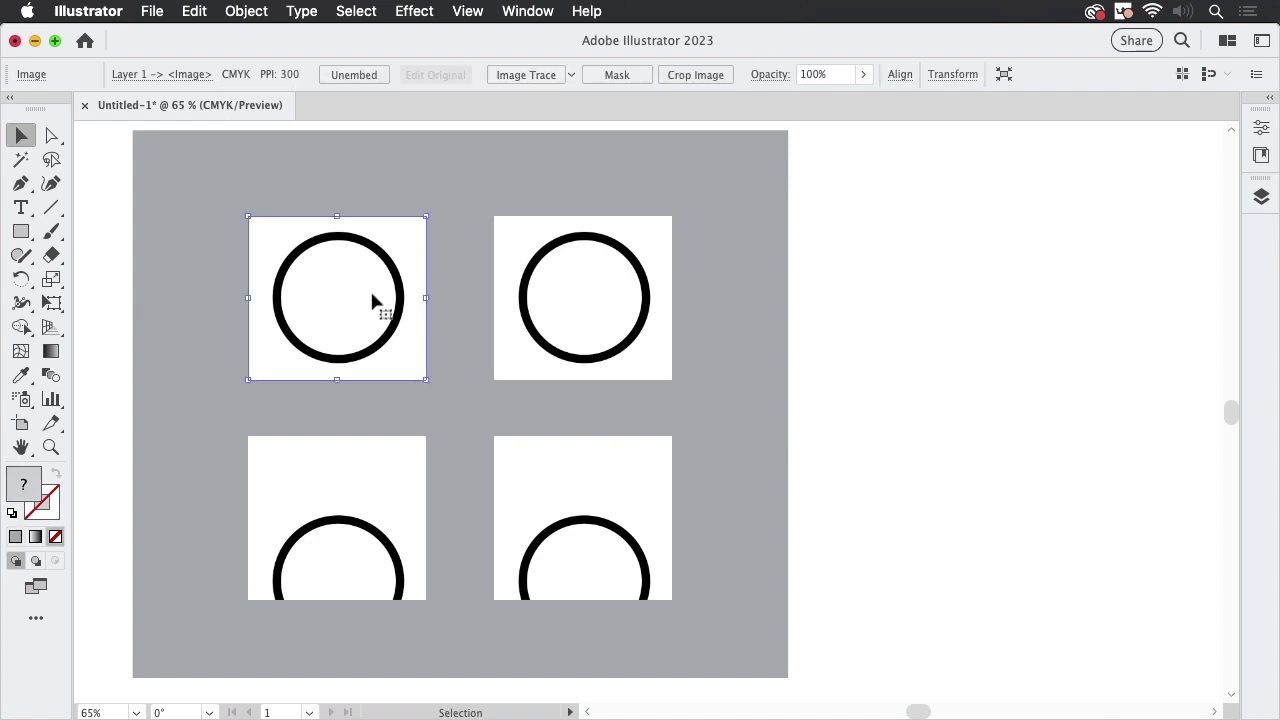
{"action": "left_click", "coordinate": [584, 284]}
{"action": "left_click", "coordinate": [601, 453]}
{"action": "left_click", "coordinate": [408, 480]}
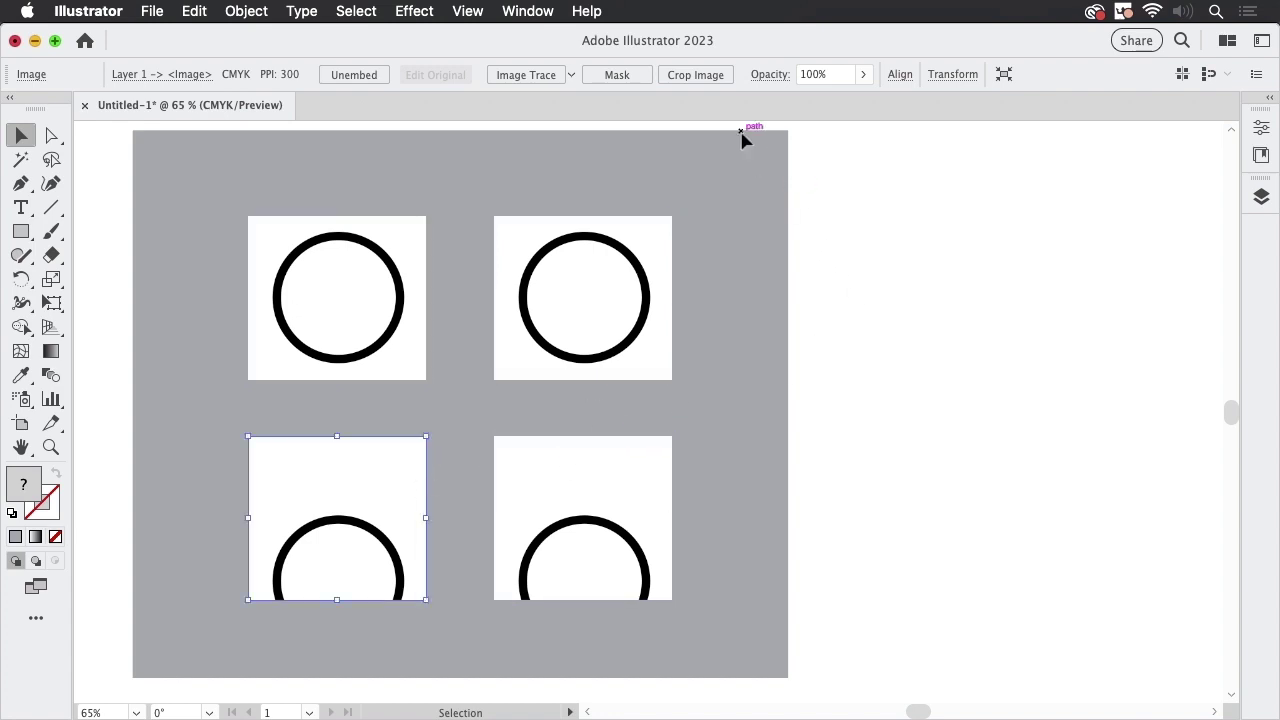
{"action": "left_click", "coordinate": [528, 11]}
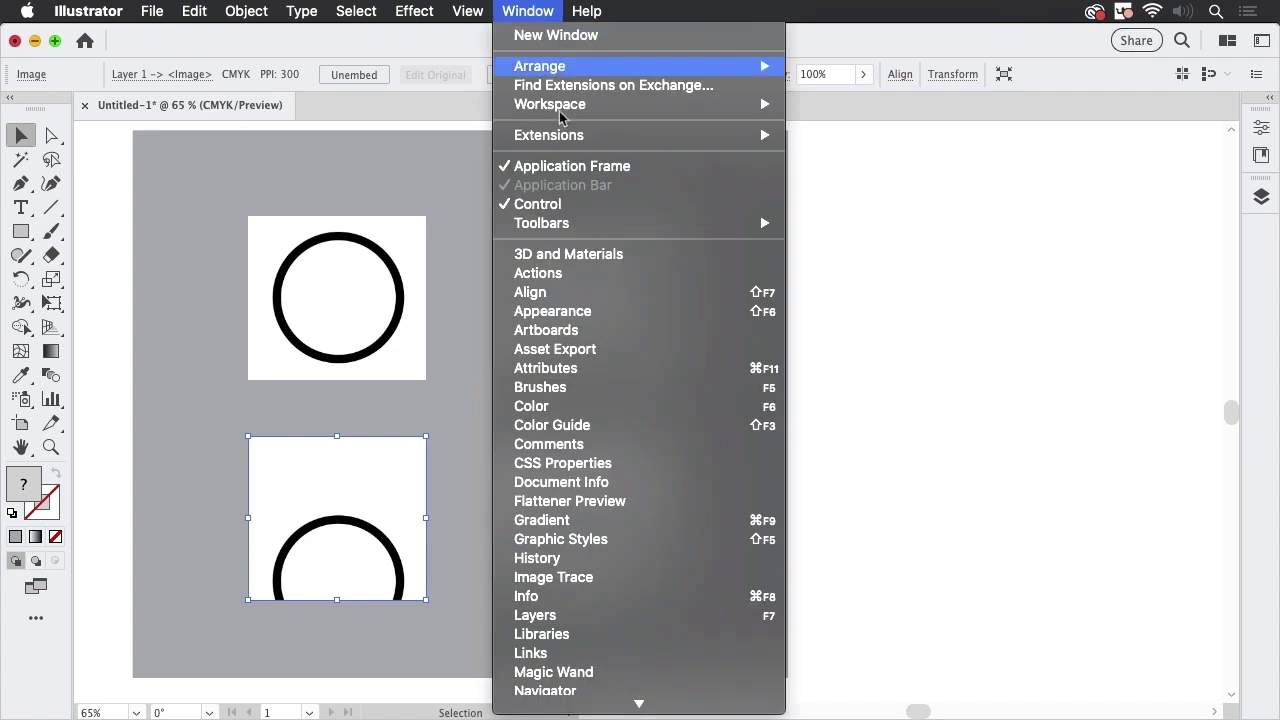
Open the Image Trace panel and trace the top-left ring with the Black and White preset (5 paths)
{"action": "left_click", "coordinate": [600, 577]}
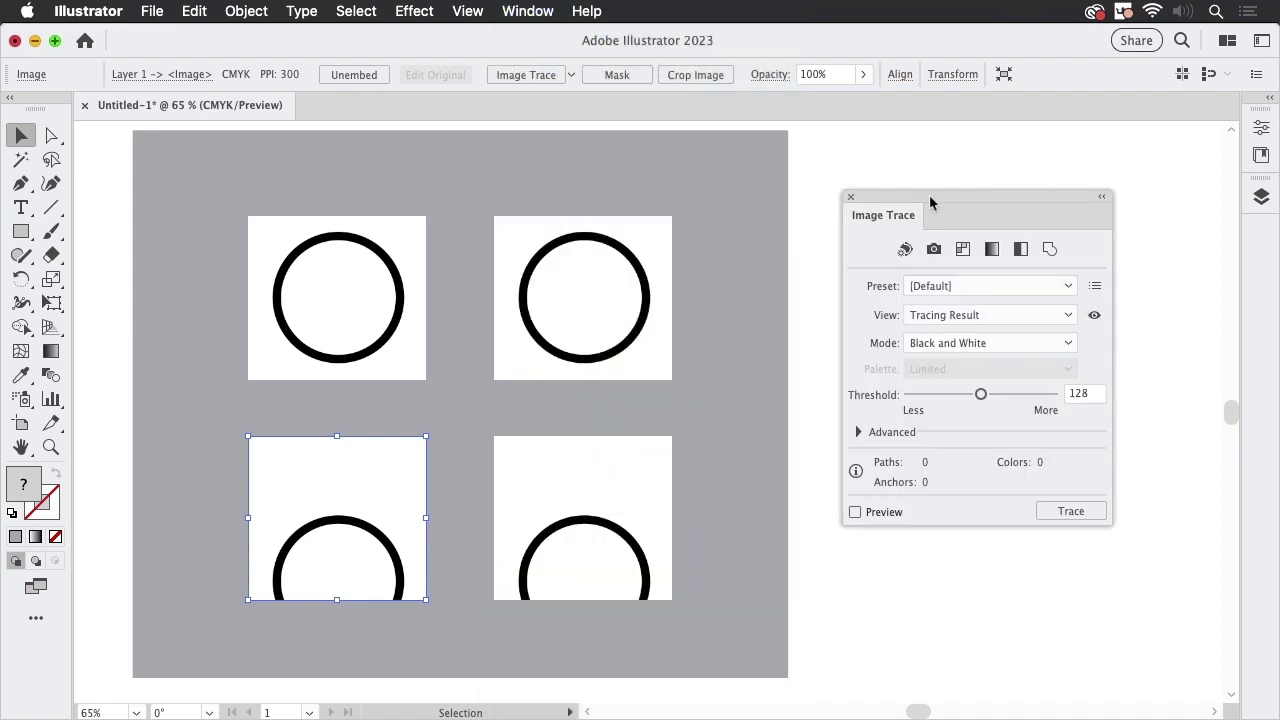
{"action": "left_click_drag", "start_coordinate": [929, 196], "coordinate": [822, 206]}
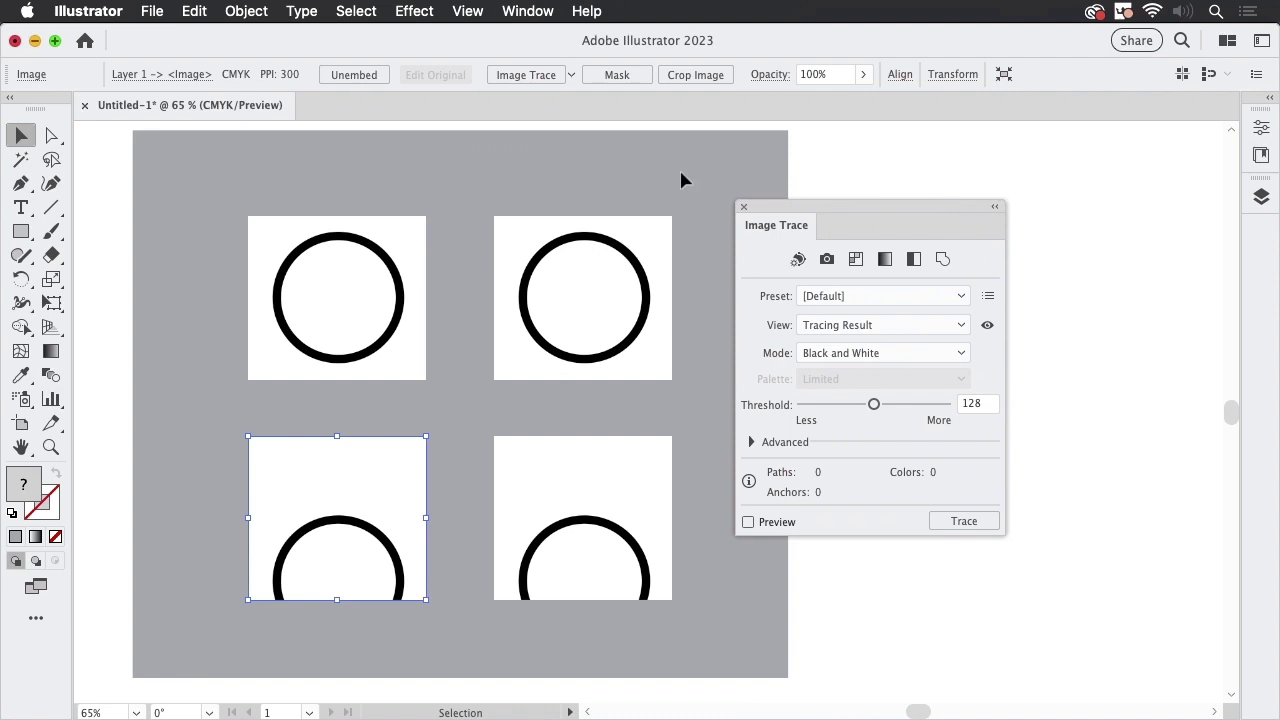
{"action": "left_click", "coordinate": [357, 279]}
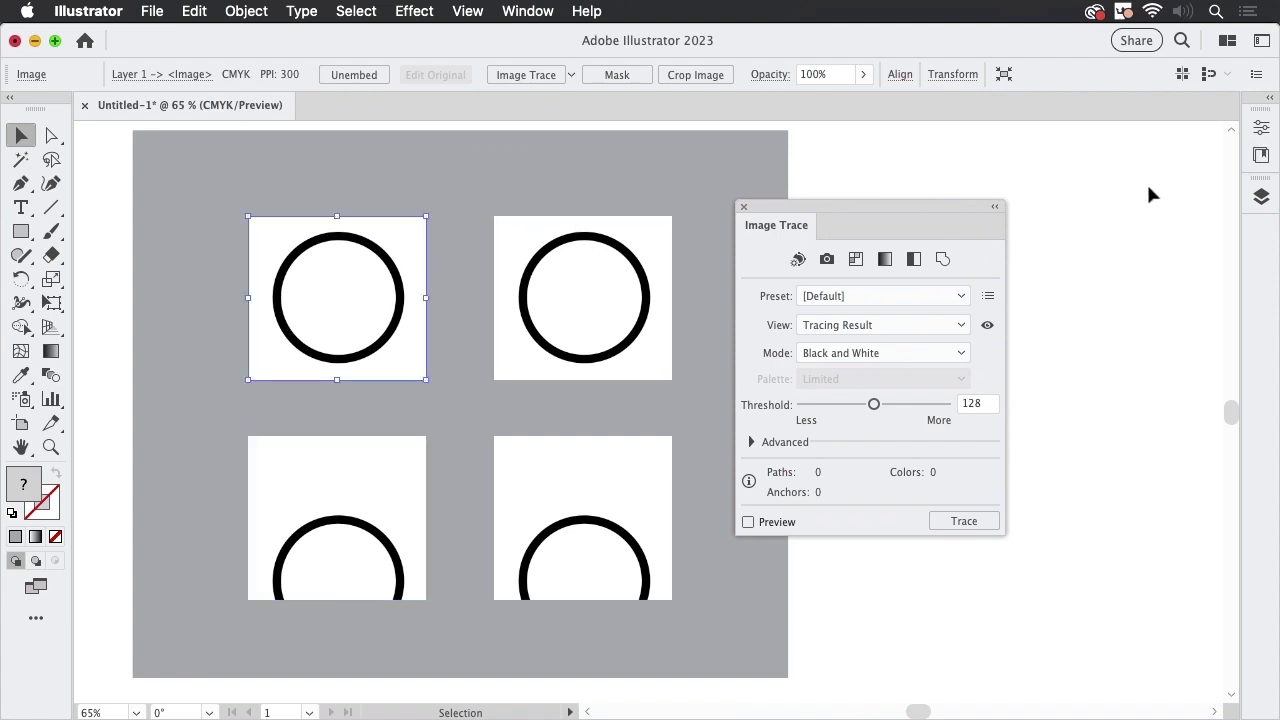
{"action": "left_click", "coordinate": [914, 260]}
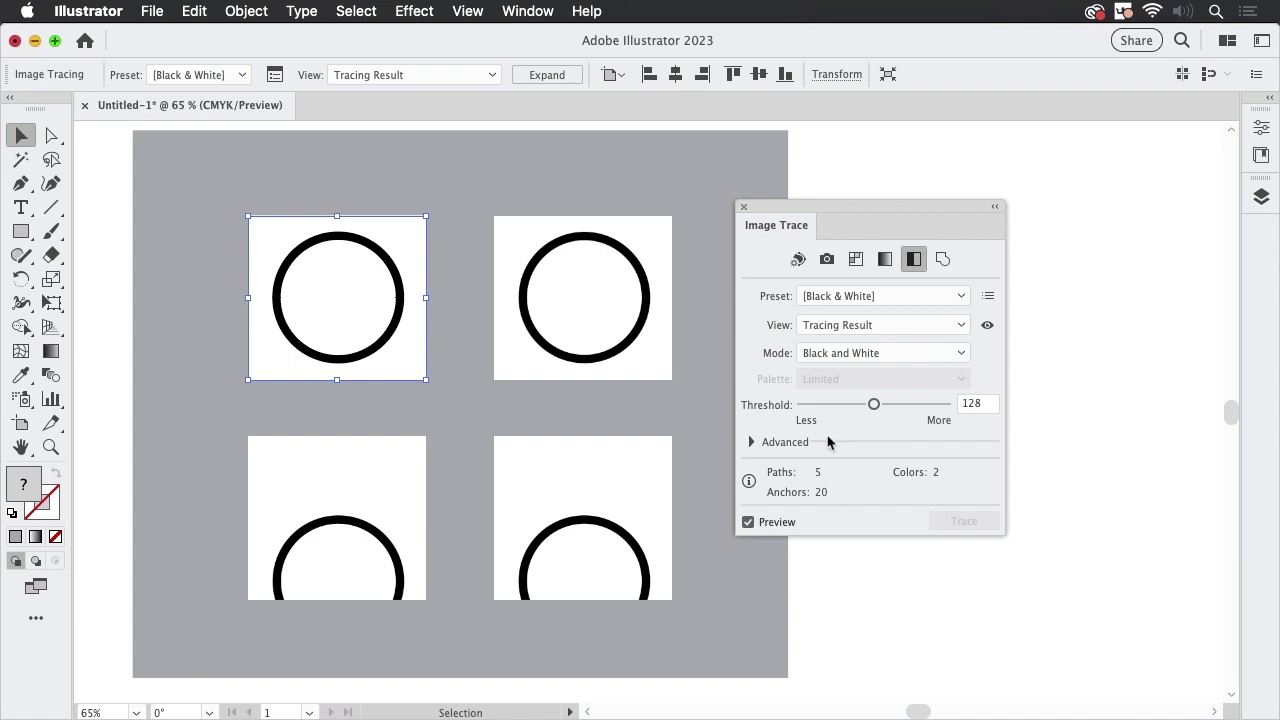
Trace the top-right ring Black and White using the Overlapping method under Advanced, then deselect
{"action": "left_click", "coordinate": [751, 442]}
{"action": "left_click_drag", "start_coordinate": [823, 208], "coordinate": [804, 129]}
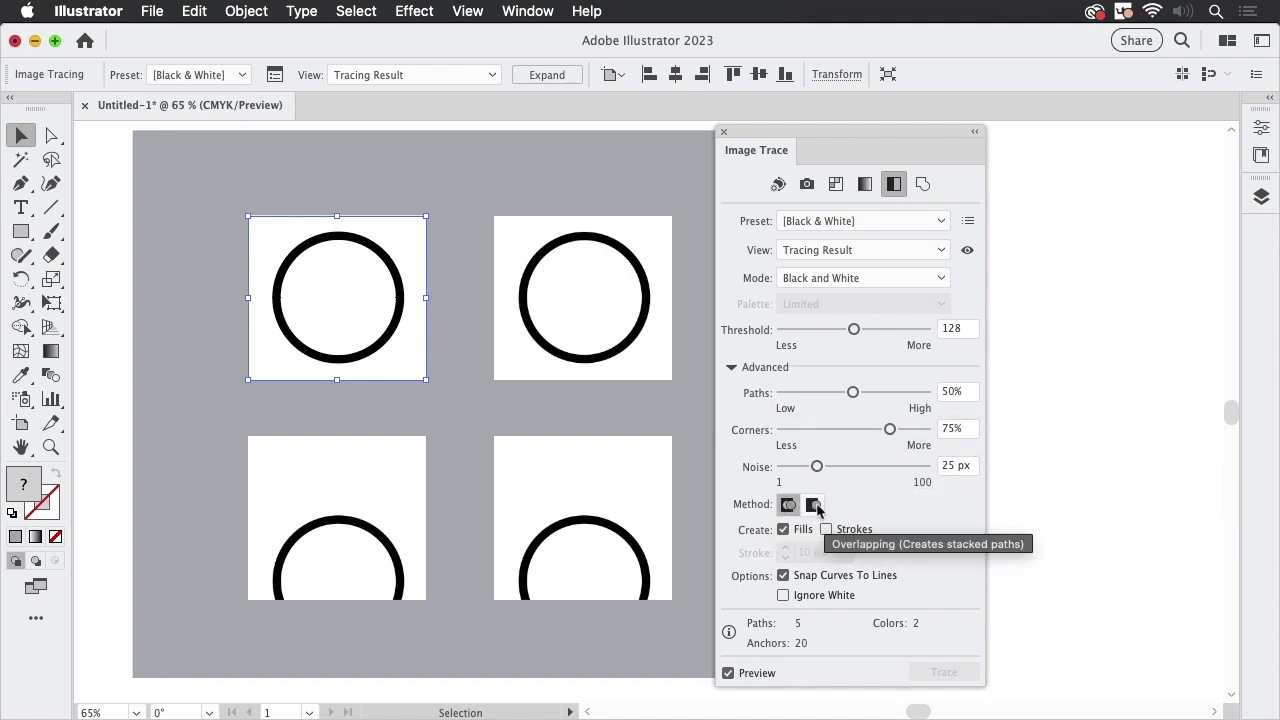
{"action": "left_click", "coordinate": [603, 300]}
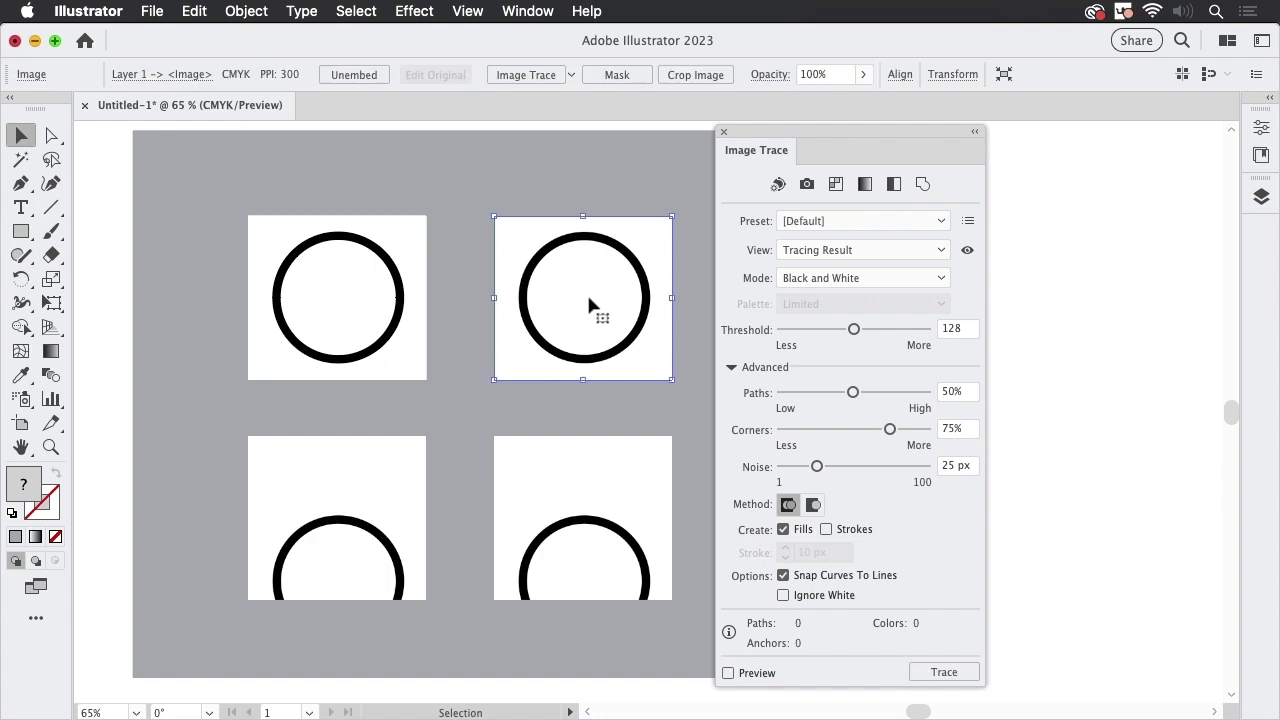
{"action": "left_click", "coordinate": [896, 194]}
{"action": "left_click", "coordinate": [812, 505]}
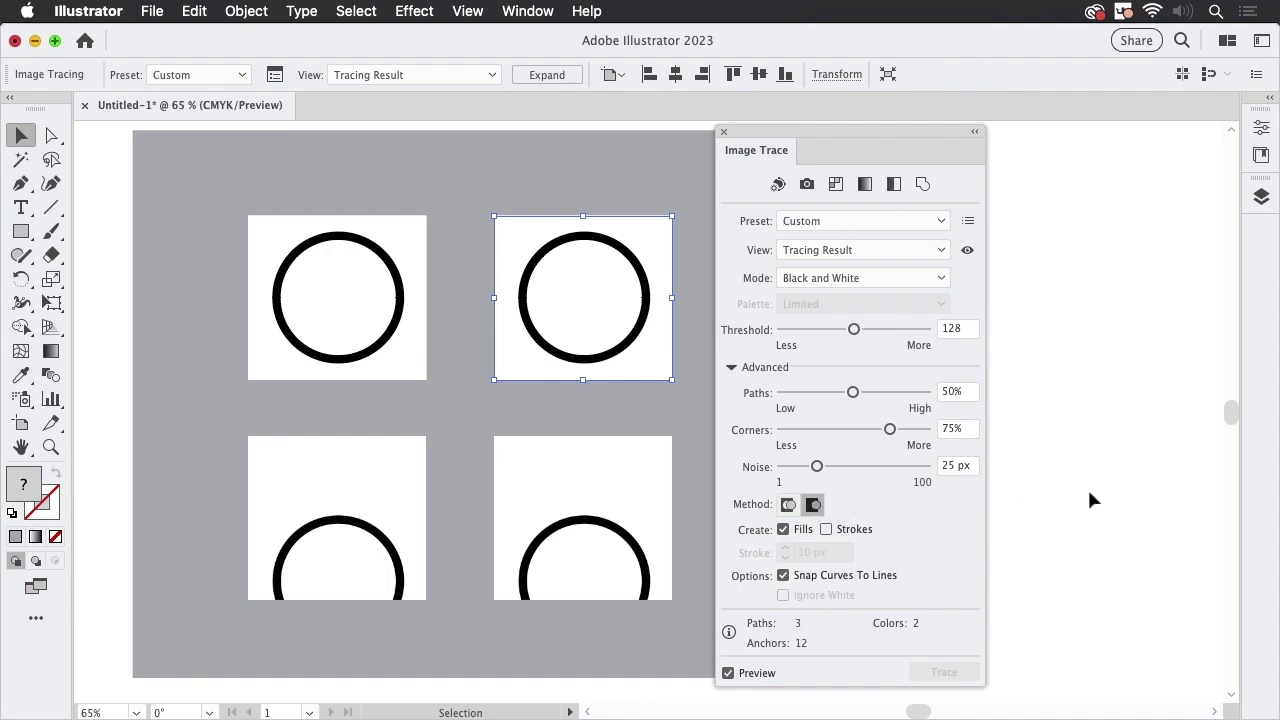
{"action": "left_click_drag", "start_coordinate": [853, 129], "coordinate": [928, 132]}
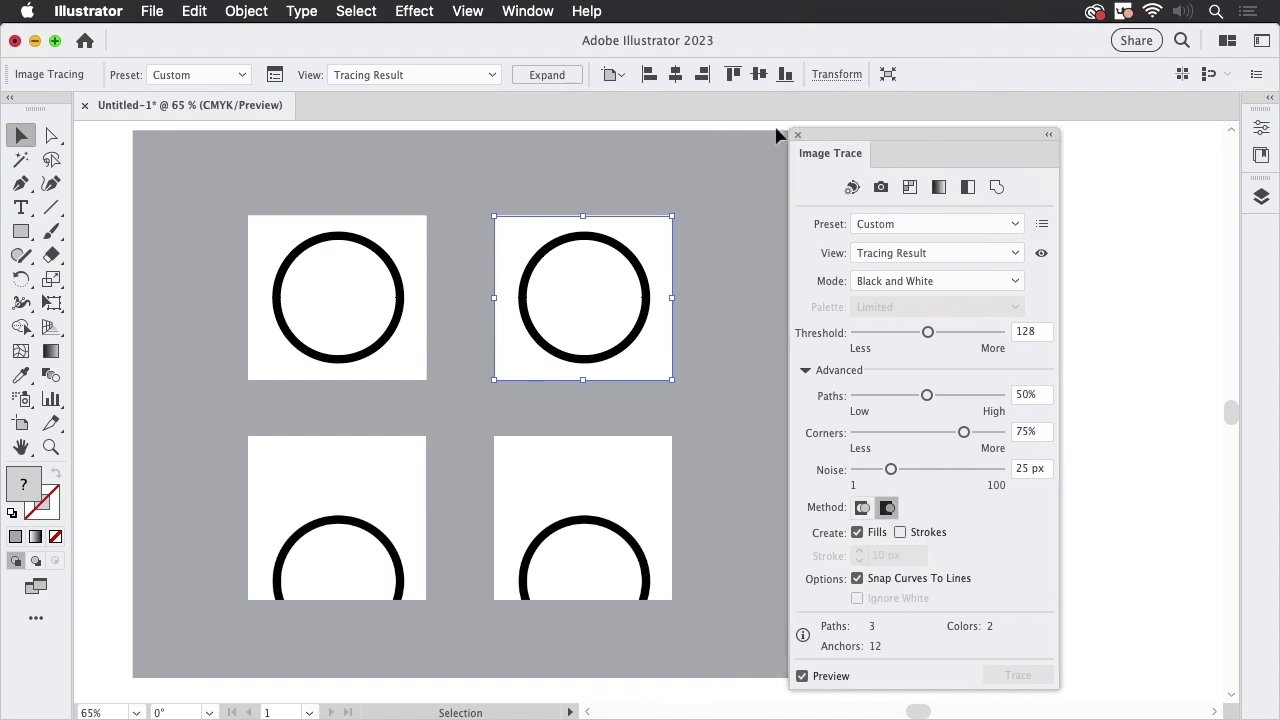
{"action": "left_click", "coordinate": [1124, 252]}
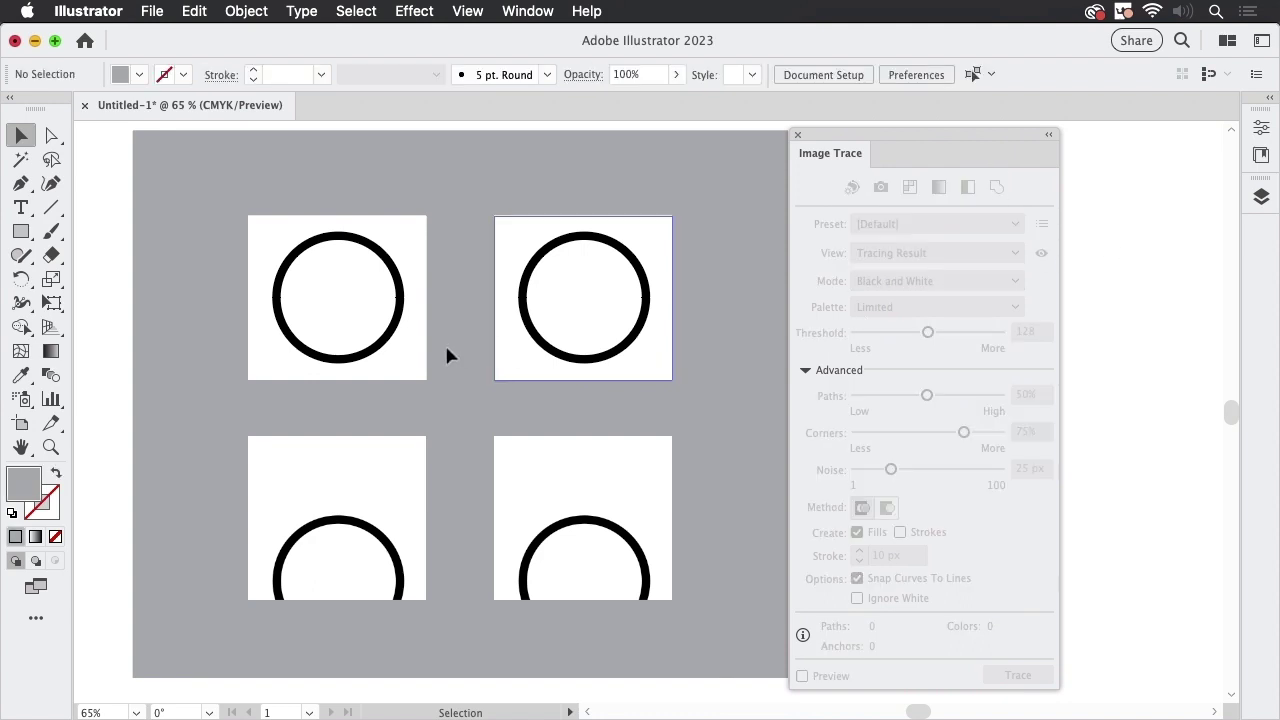
Select both top ring traces and expand them into editable paths
{"action": "left_click", "coordinate": [378, 336]}
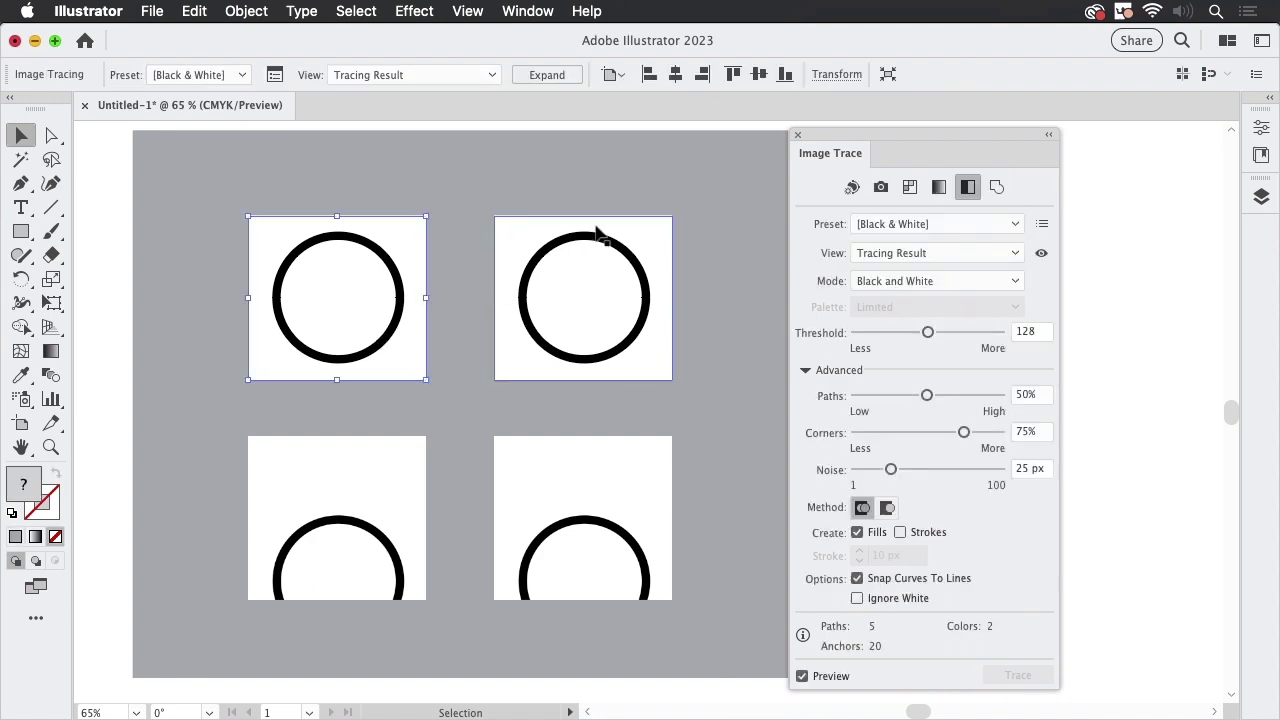
{"action": "left_click", "coordinate": [600, 272], "text": "shift"}
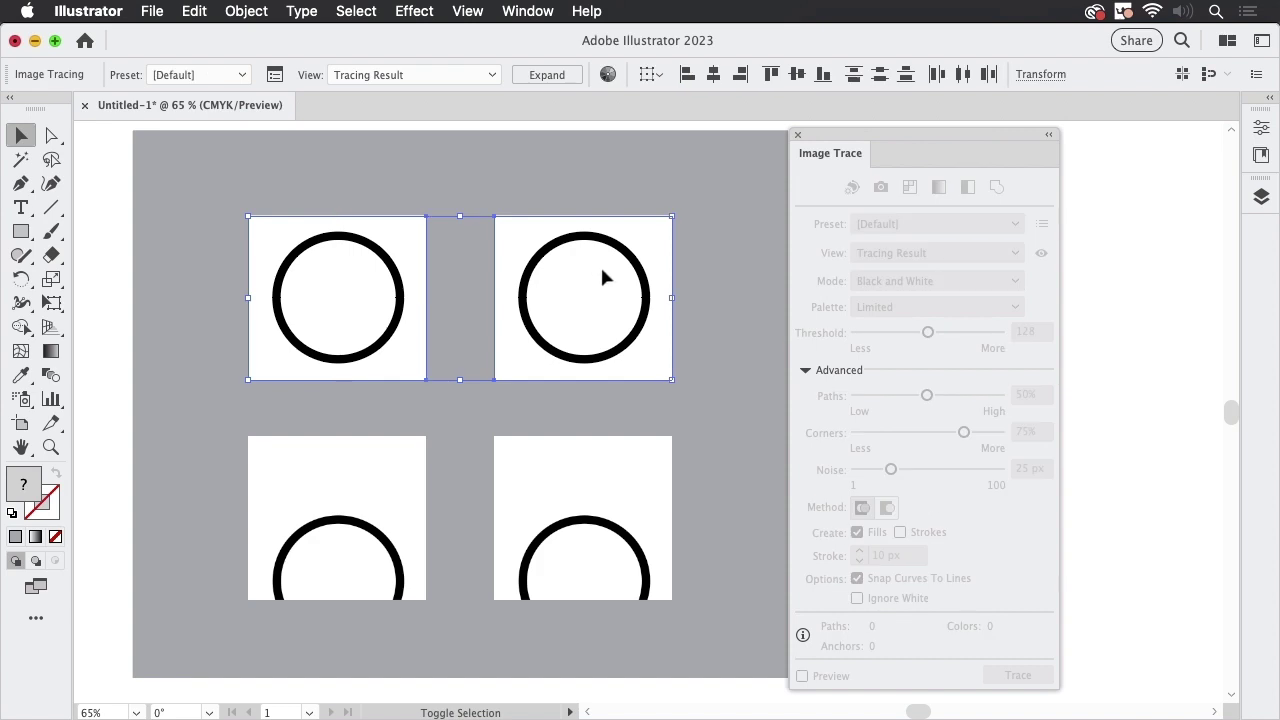
{"action": "left_click", "coordinate": [545, 77]}
{"action": "left_click", "coordinate": [617, 182]}
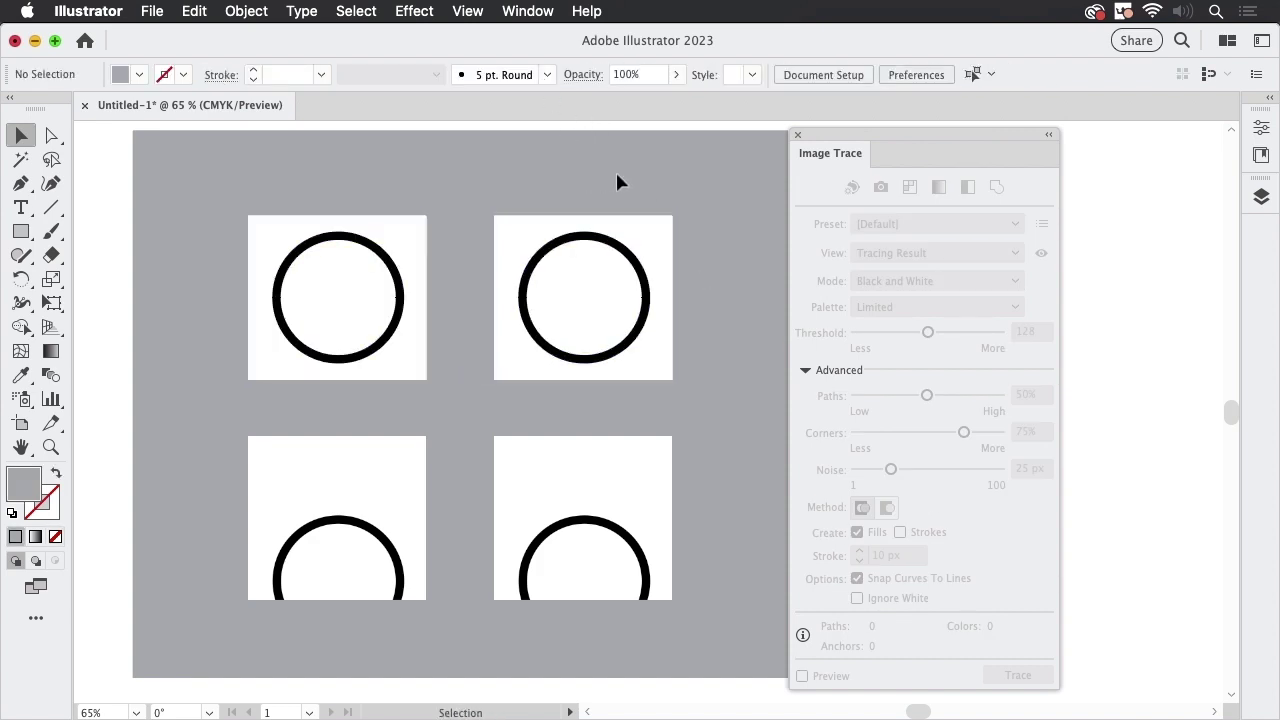
Check the expanded rings in View > Outline, then return to GPU Preview
{"action": "left_click", "coordinate": [463, 11]}
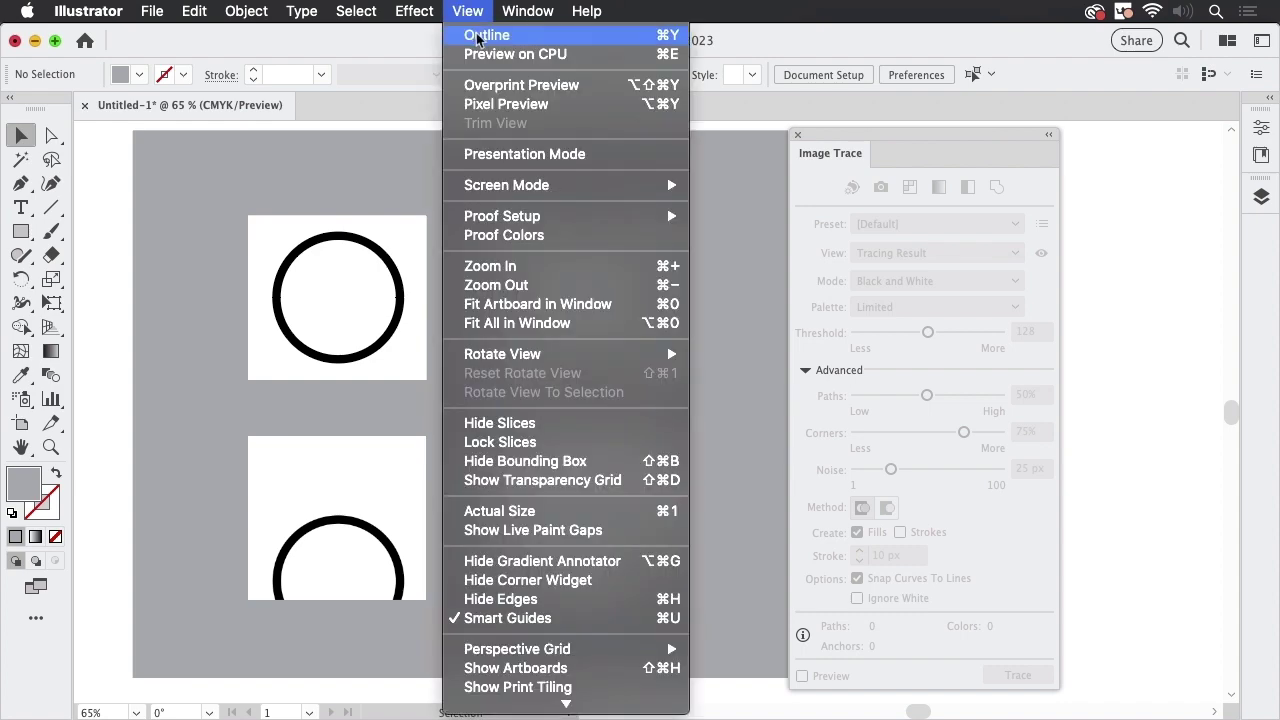
{"action": "left_click", "coordinate": [470, 35]}
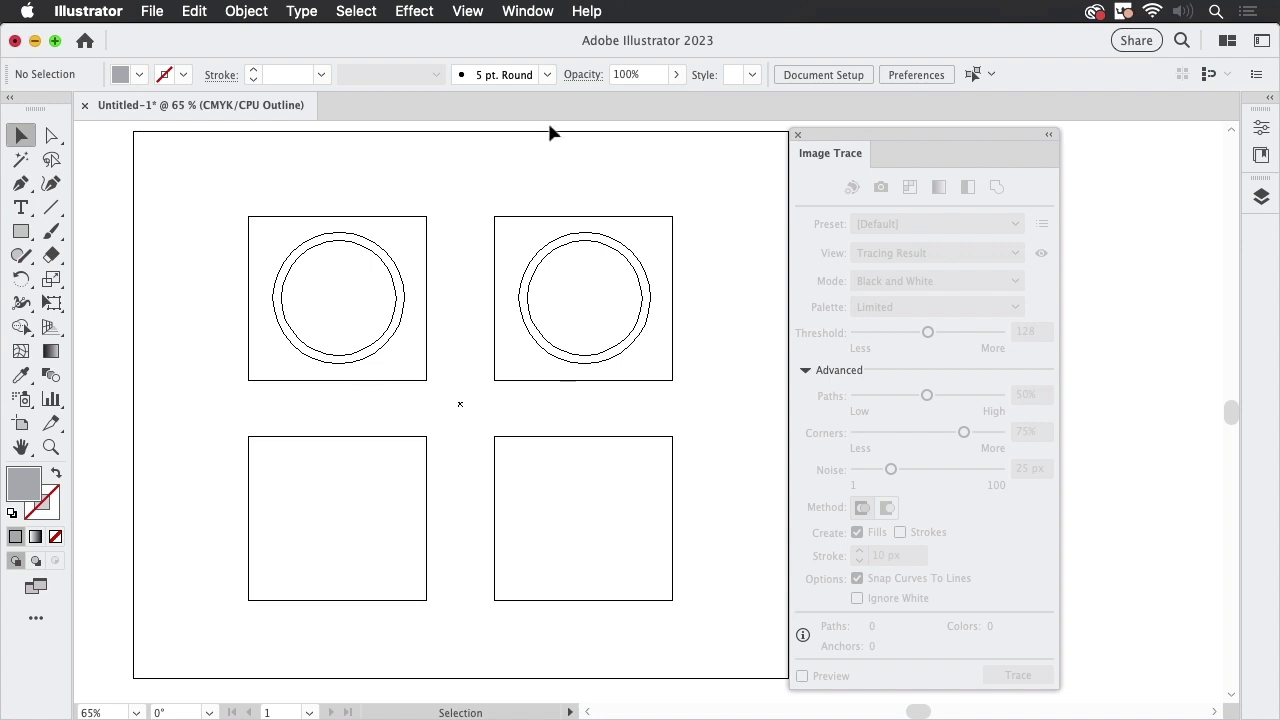
{"action": "left_click", "coordinate": [468, 11]}
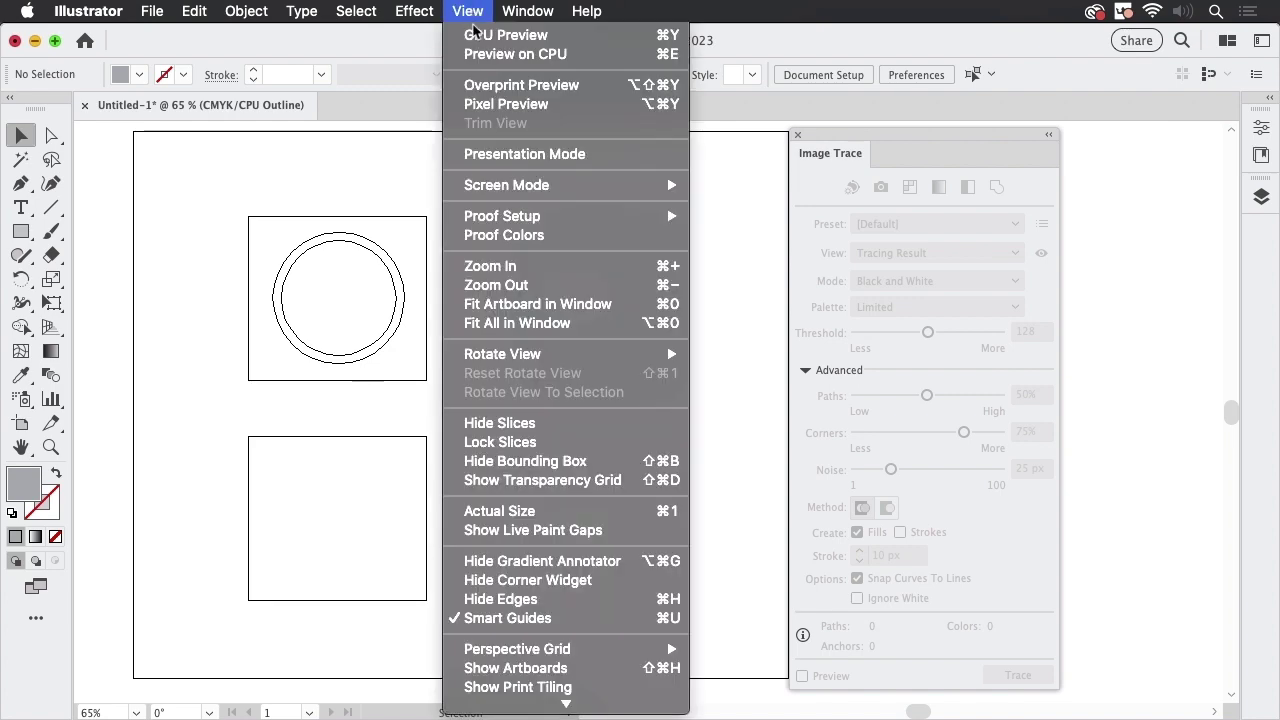
{"action": "left_click", "coordinate": [490, 35]}
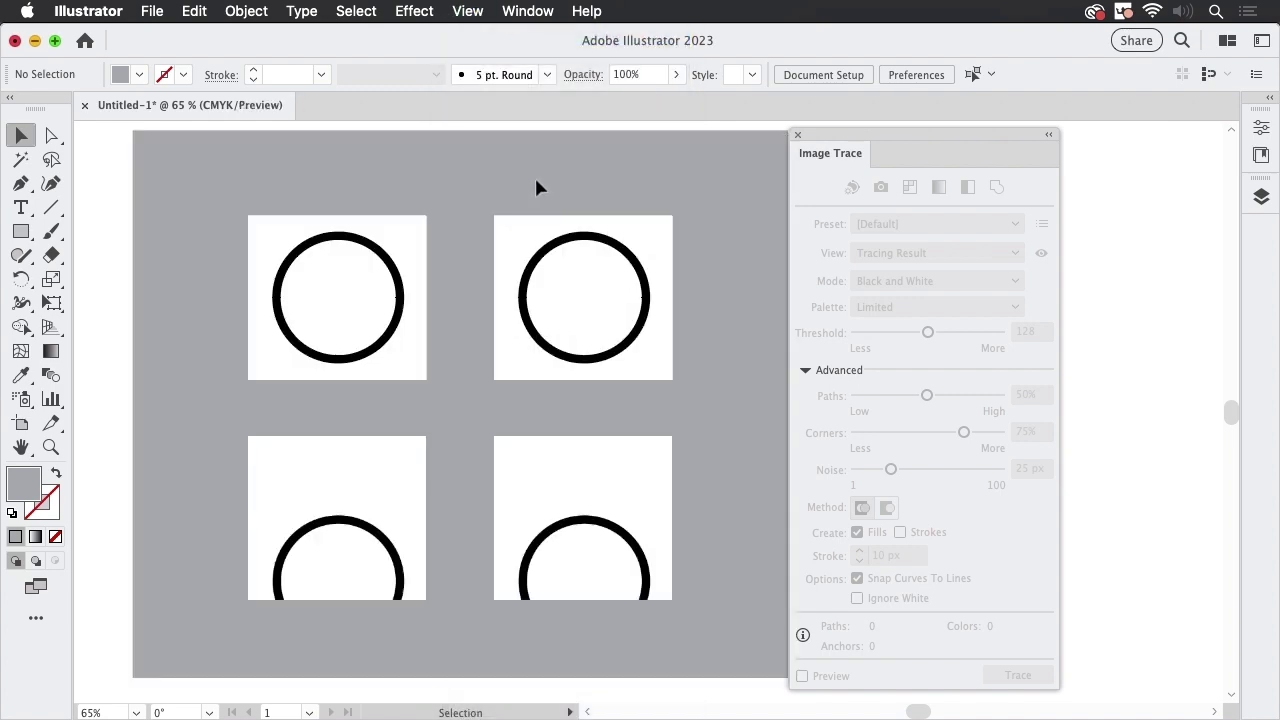
Shift the top-left ring's white inner circle down and left to form a crescent
{"action": "left_click", "coordinate": [364, 296]}
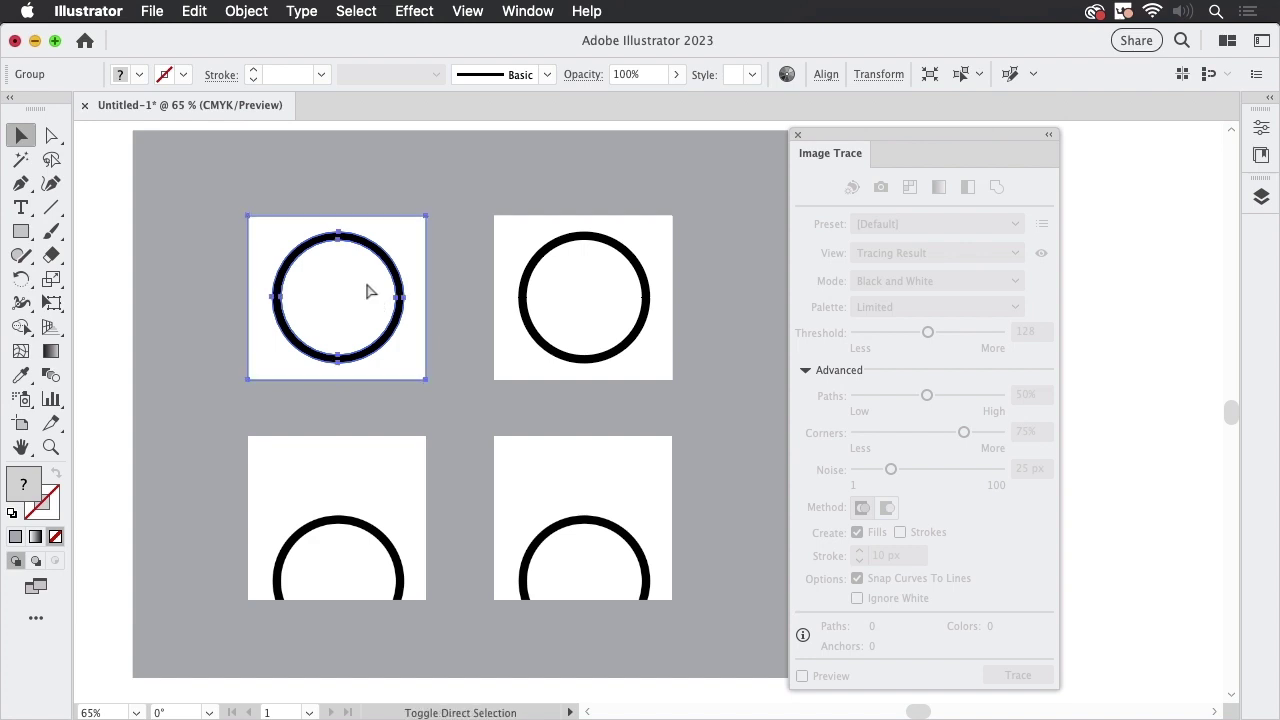
{"action": "left_click", "coordinate": [598, 287], "text": "shift"}
{"action": "left_click", "coordinate": [598, 287]}
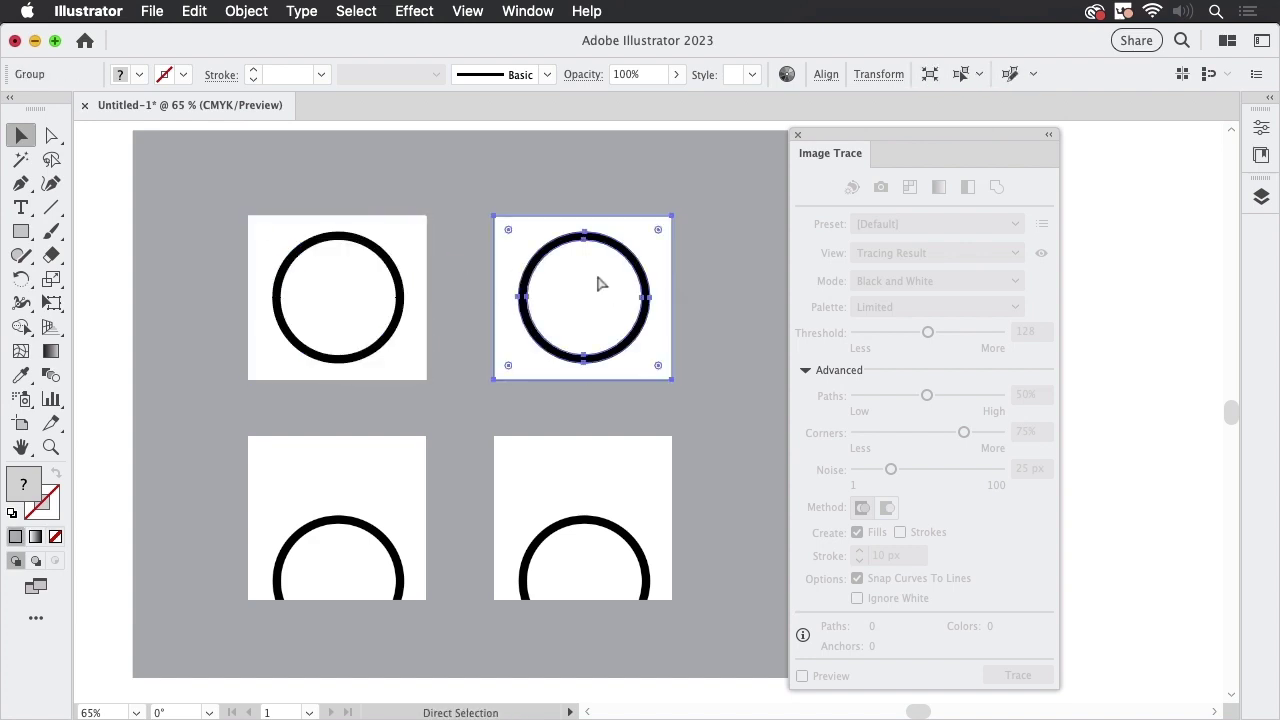
{"action": "left_click", "coordinate": [612, 168]}
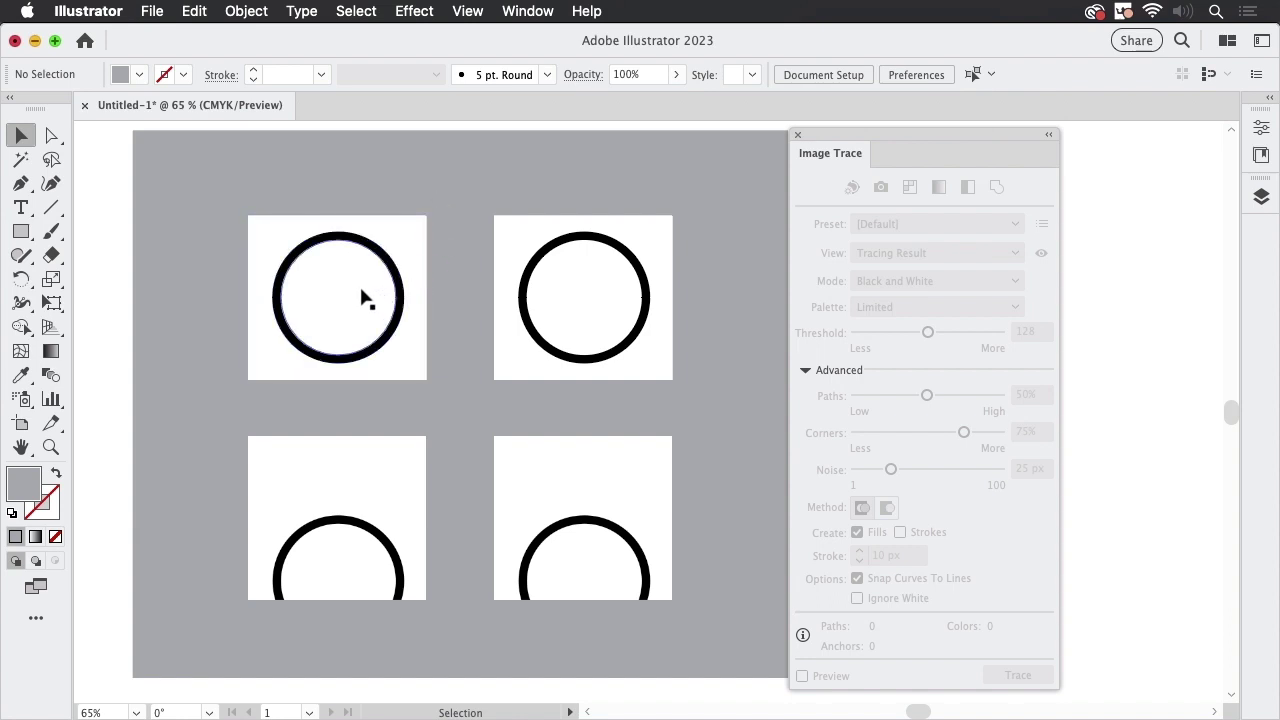
{"action": "left_click_drag", "start_coordinate": [358, 301], "coordinate": [337, 325]}
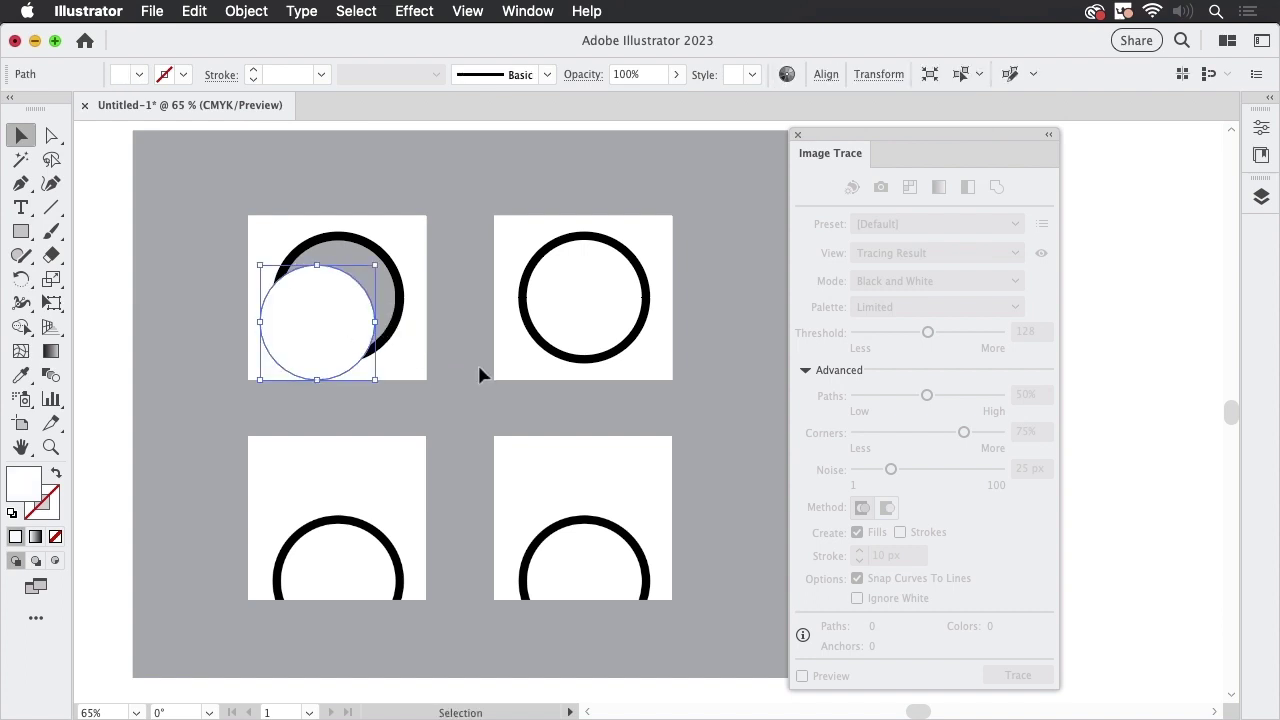
Pull the top-right trace's black disc and white circle apart
{"action": "left_click_drag", "start_coordinate": [586, 291], "coordinate": [566, 316]}
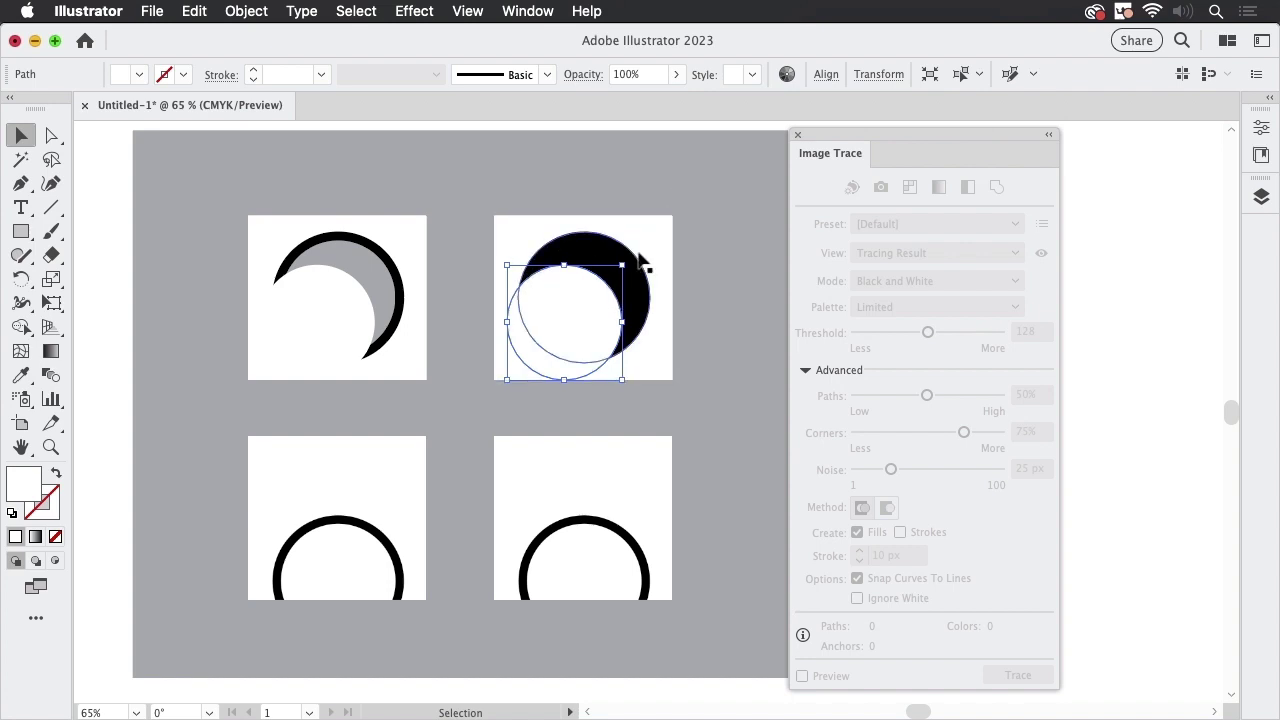
{"action": "left_click_drag", "start_coordinate": [611, 258], "coordinate": [697, 271]}
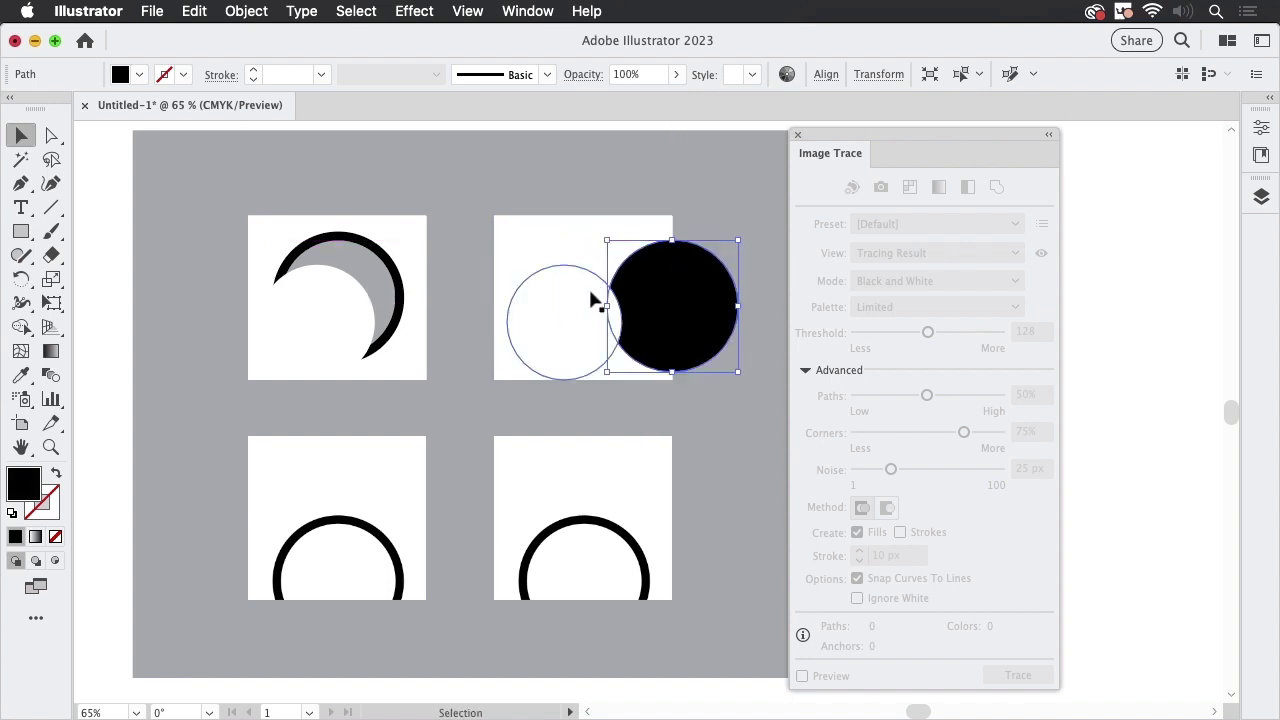
{"action": "left_click_drag", "start_coordinate": [558, 303], "coordinate": [620, 343]}
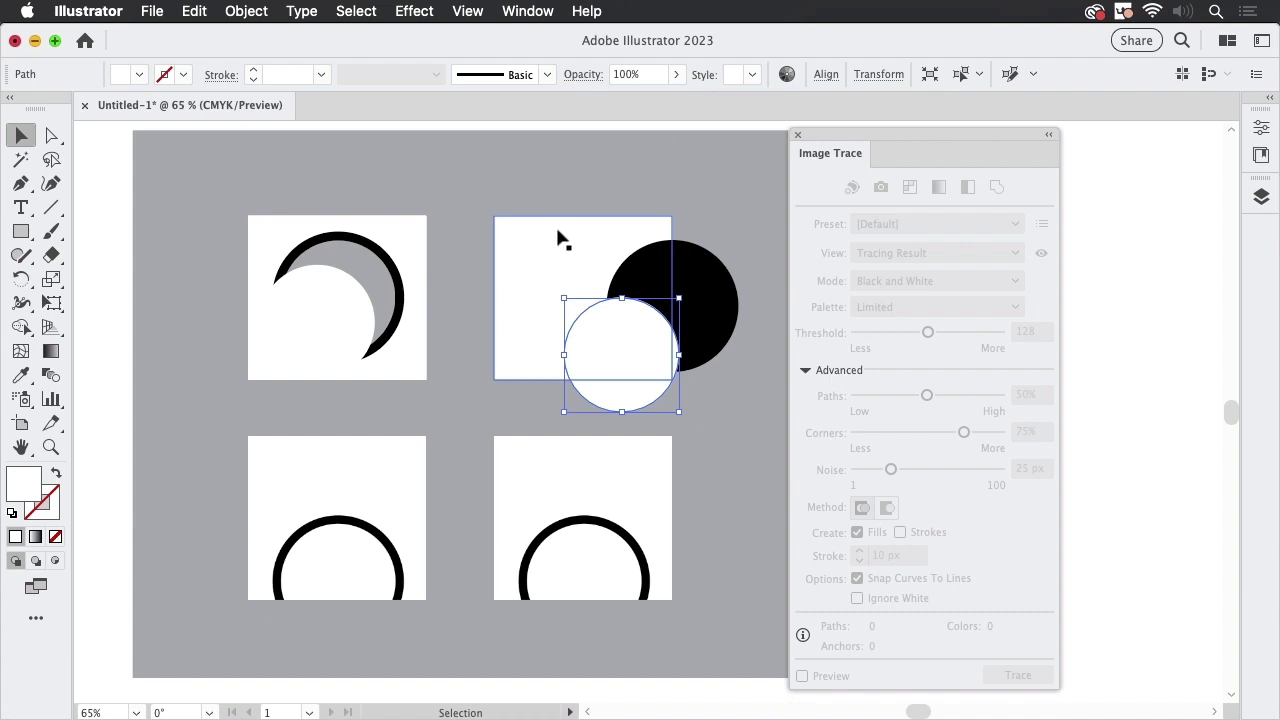
Move the black ring aside and inspect the circle paths in Outline view
{"action": "key", "text": "super+y"}
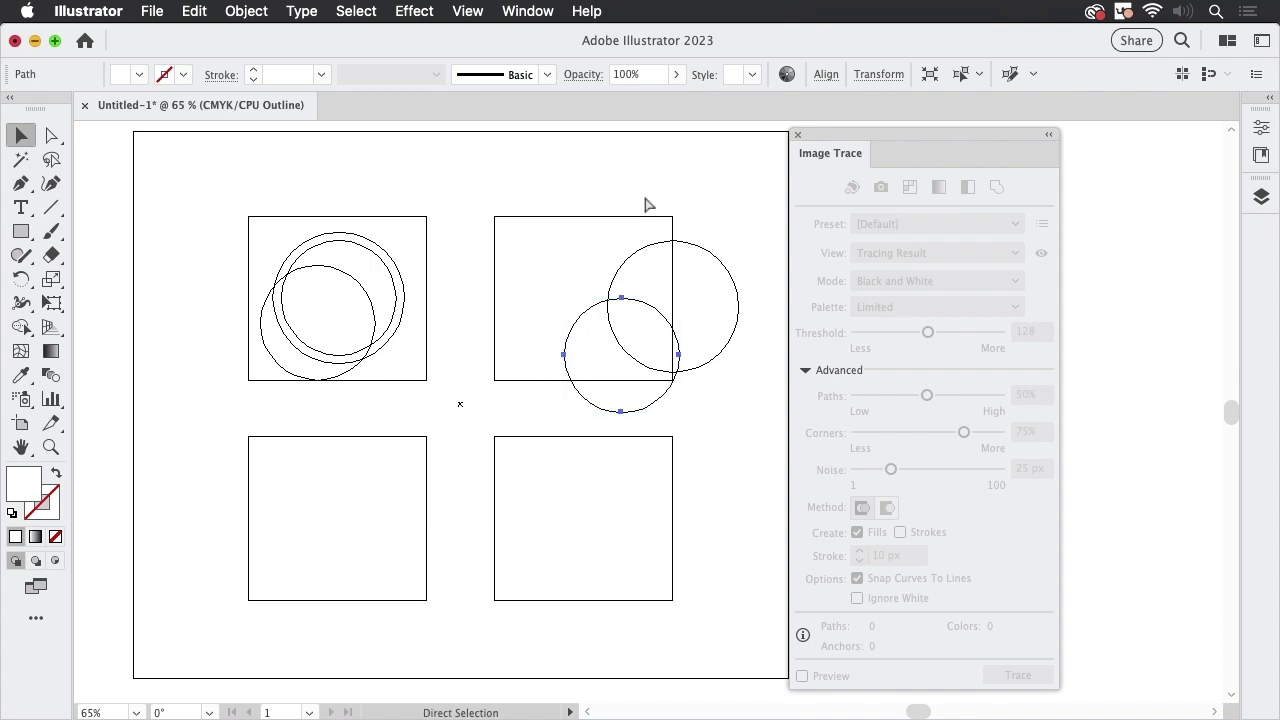
{"action": "key", "text": "super+y"}
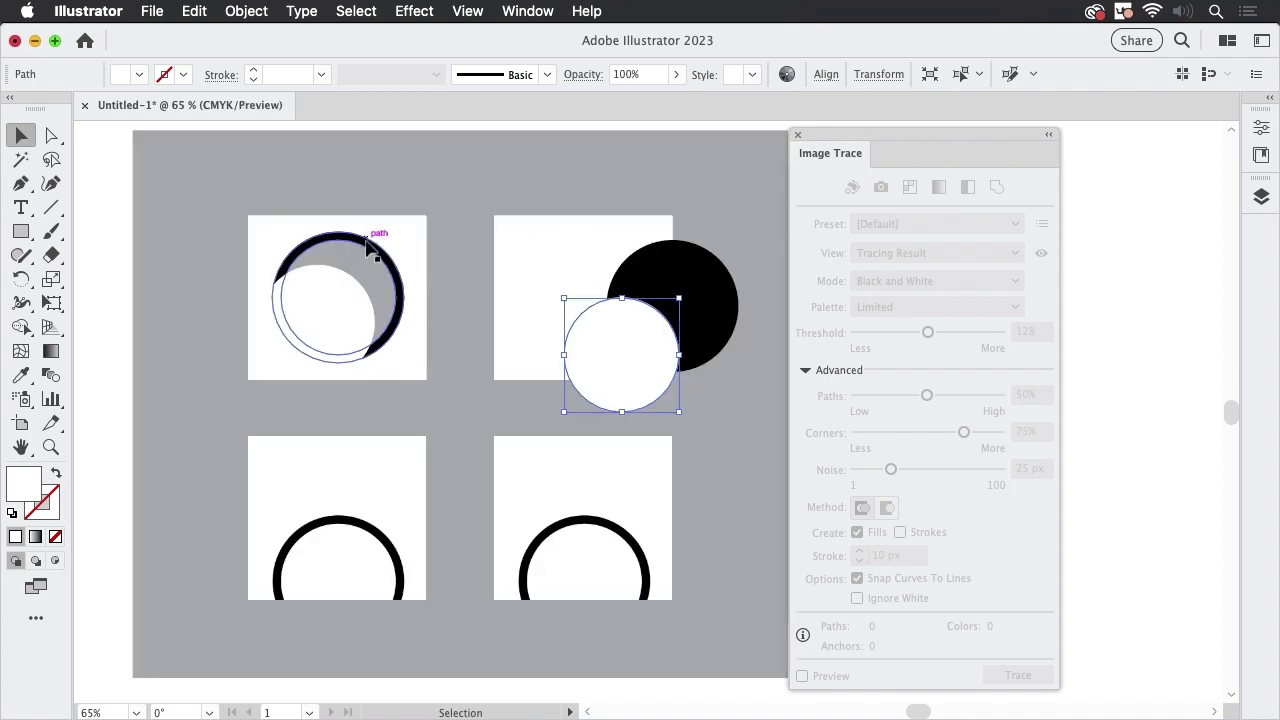
{"action": "left_click_drag", "start_coordinate": [368, 255], "coordinate": [434, 247]}
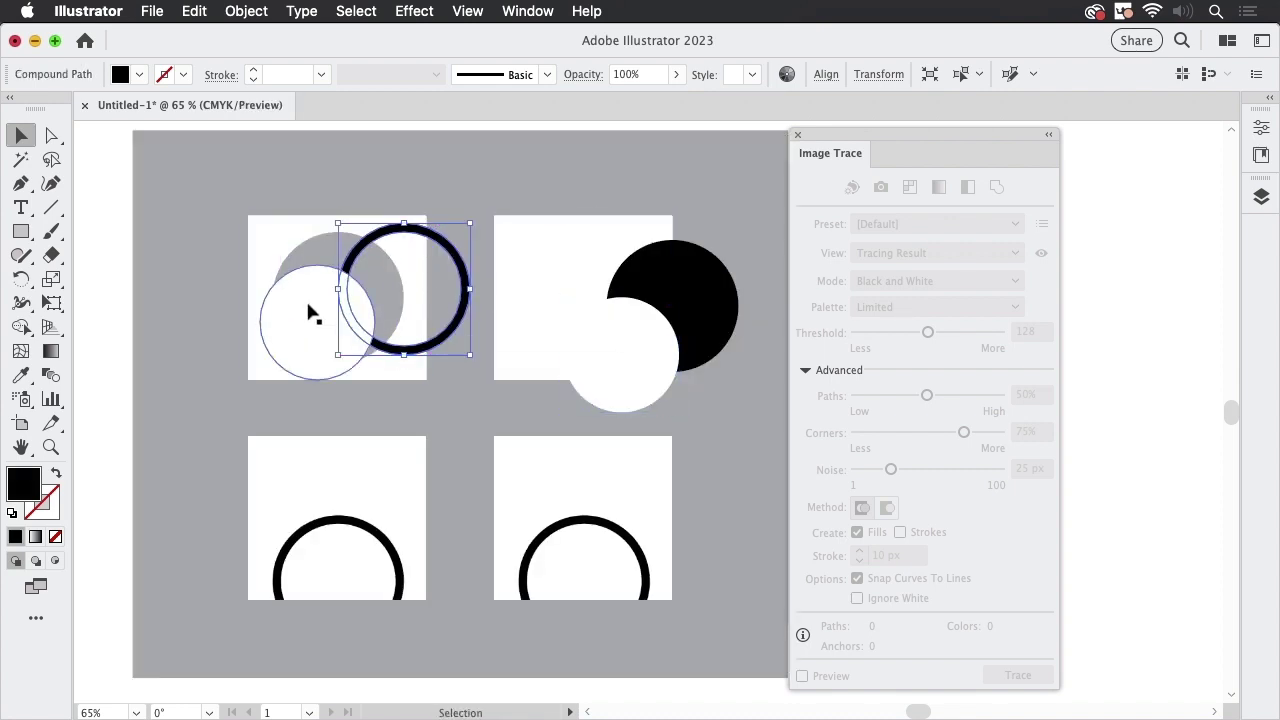
{"action": "key", "text": "super+y"}
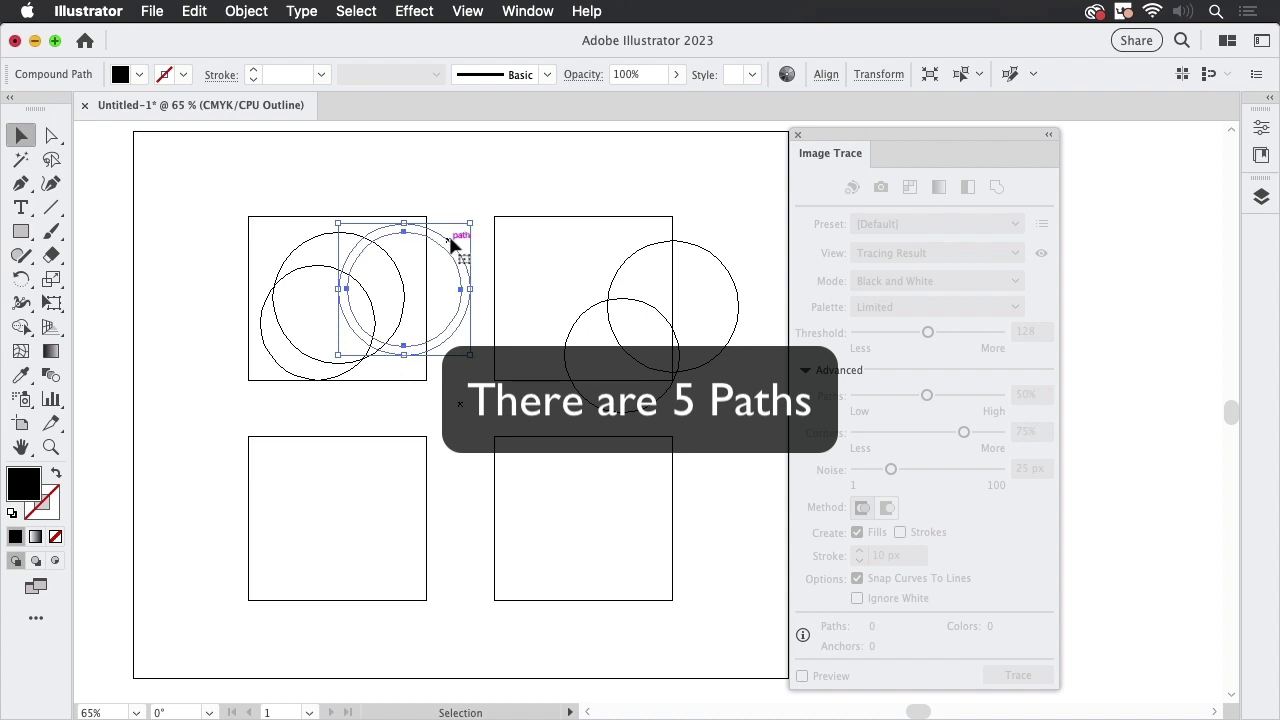
{"action": "left_click", "coordinate": [276, 222]}
{"action": "left_click", "coordinate": [295, 222]}
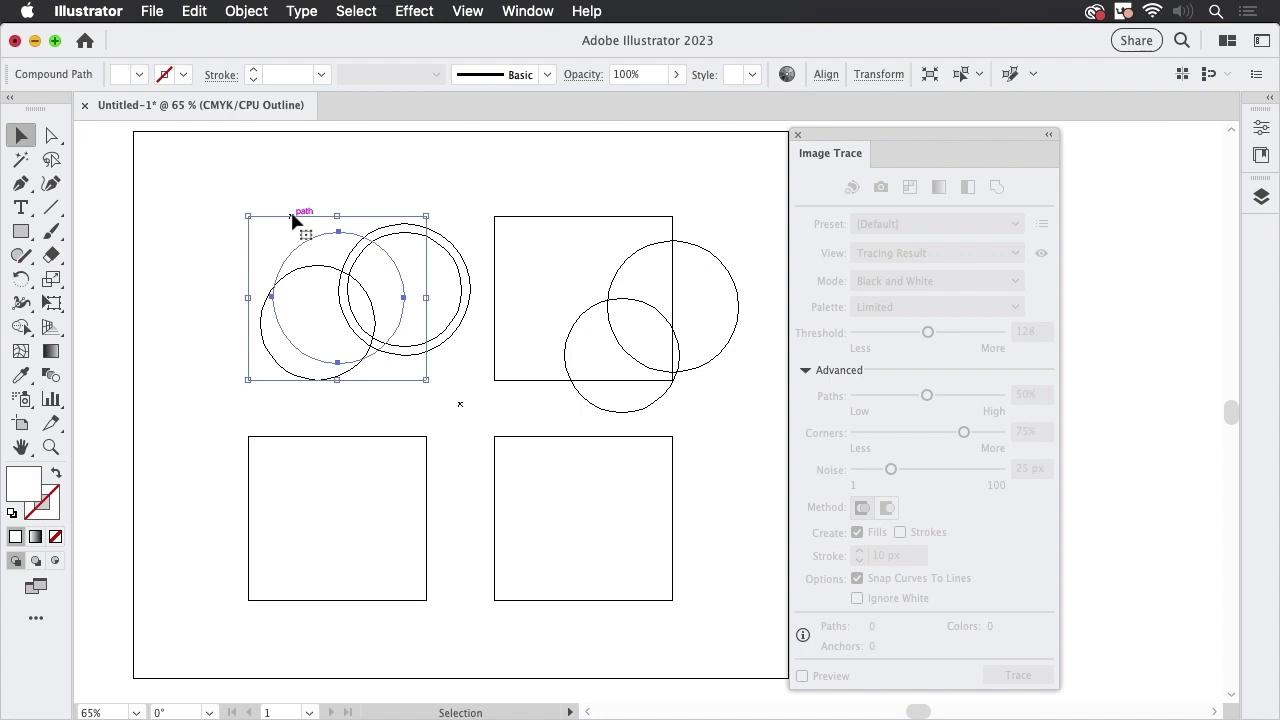
{"action": "left_click", "coordinate": [310, 272]}
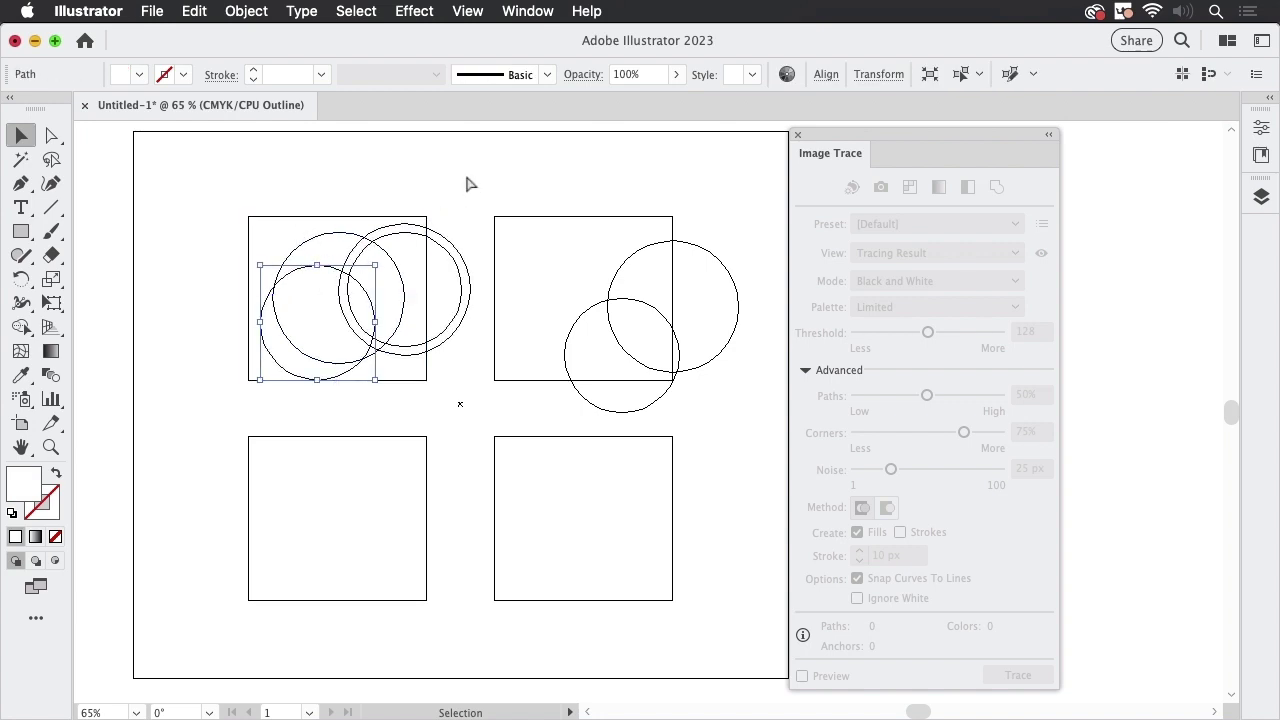
{"action": "key", "text": "super+y"}
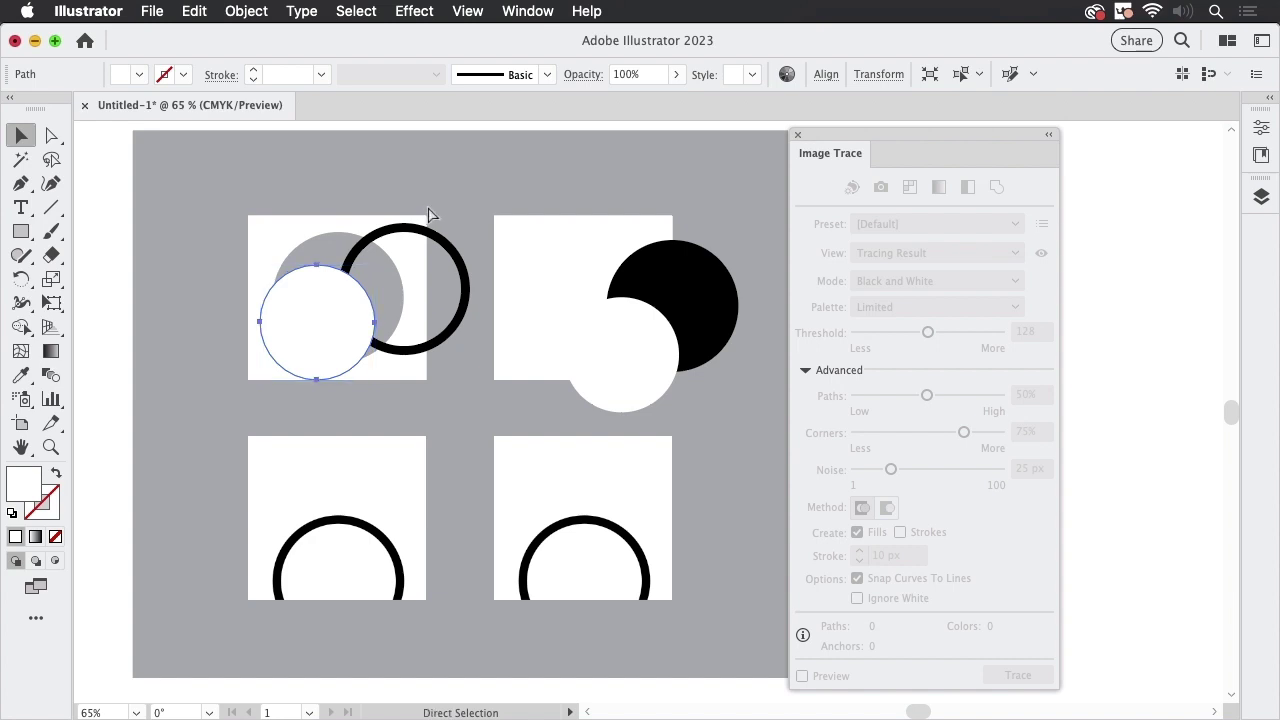
Undo the overlap edits and zoom in to select the top-left ring's compound path
{"action": "key", "text": "super+z"}
{"action": "key", "text": "super+z"}
{"action": "key", "text": "super+z"}
{"action": "key", "text": "super+z"}
{"action": "key", "text": "super+z"}
{"action": "key", "text": "super+z"}
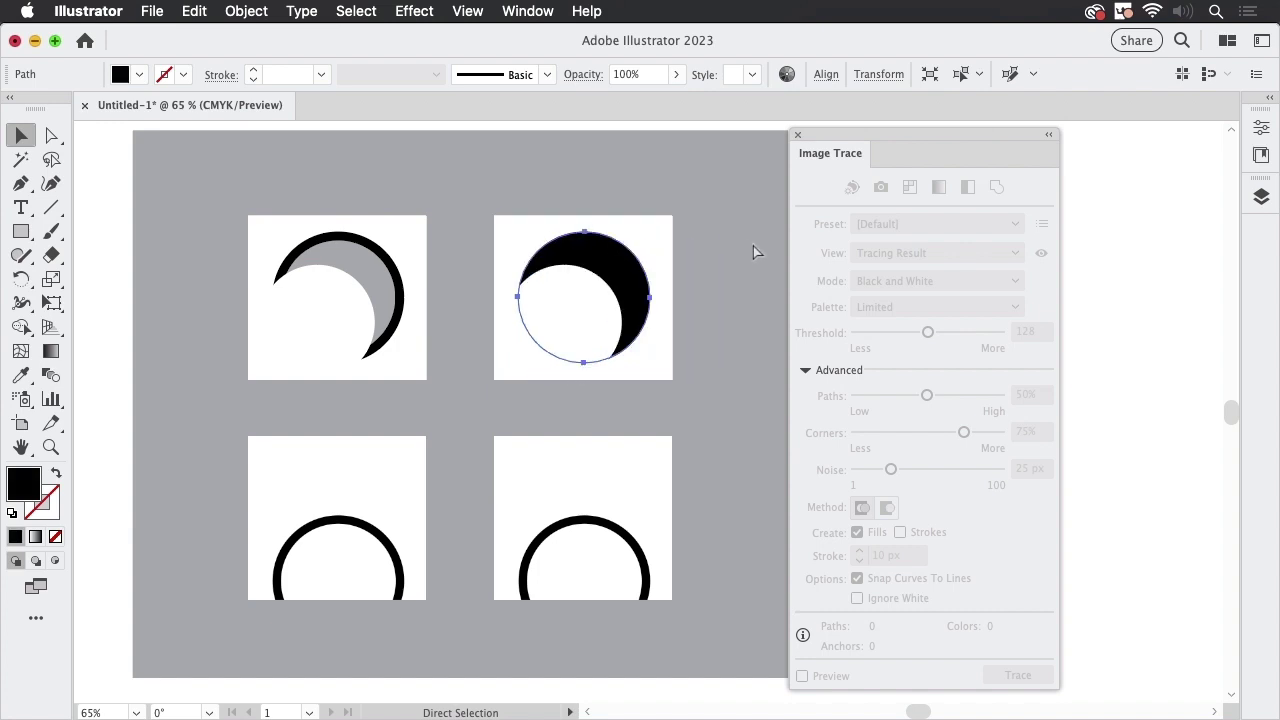
{"action": "key", "text": "super+z"}
{"action": "key", "text": "super+z"}
{"action": "key", "text": "super+z"}
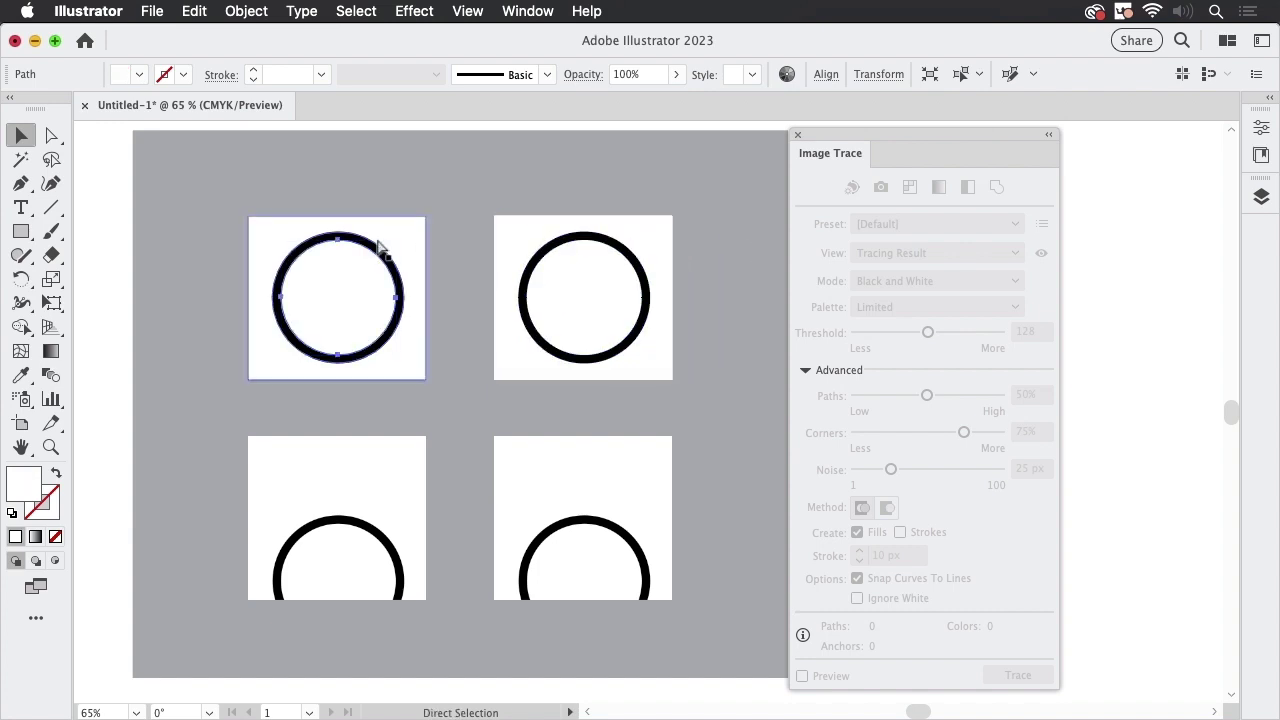
{"action": "left_click_drag", "start_coordinate": [308, 229], "coordinate": [634, 237]}
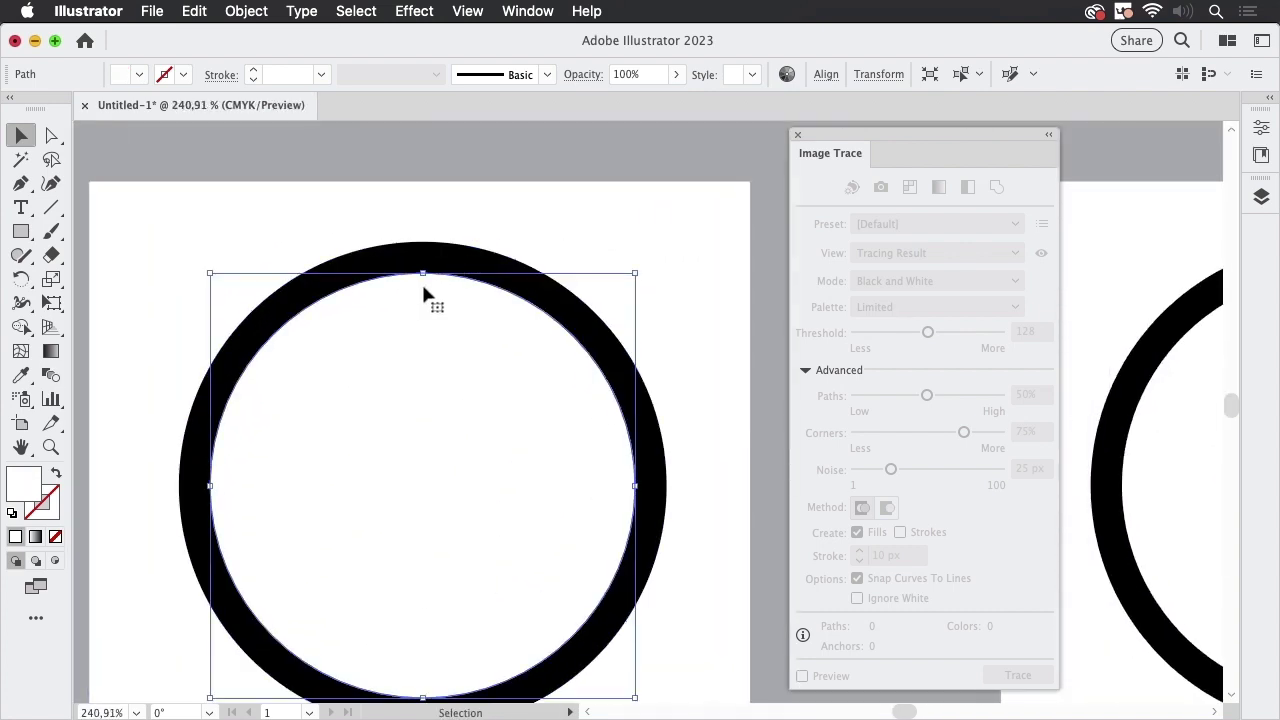
{"action": "left_click", "coordinate": [490, 257]}
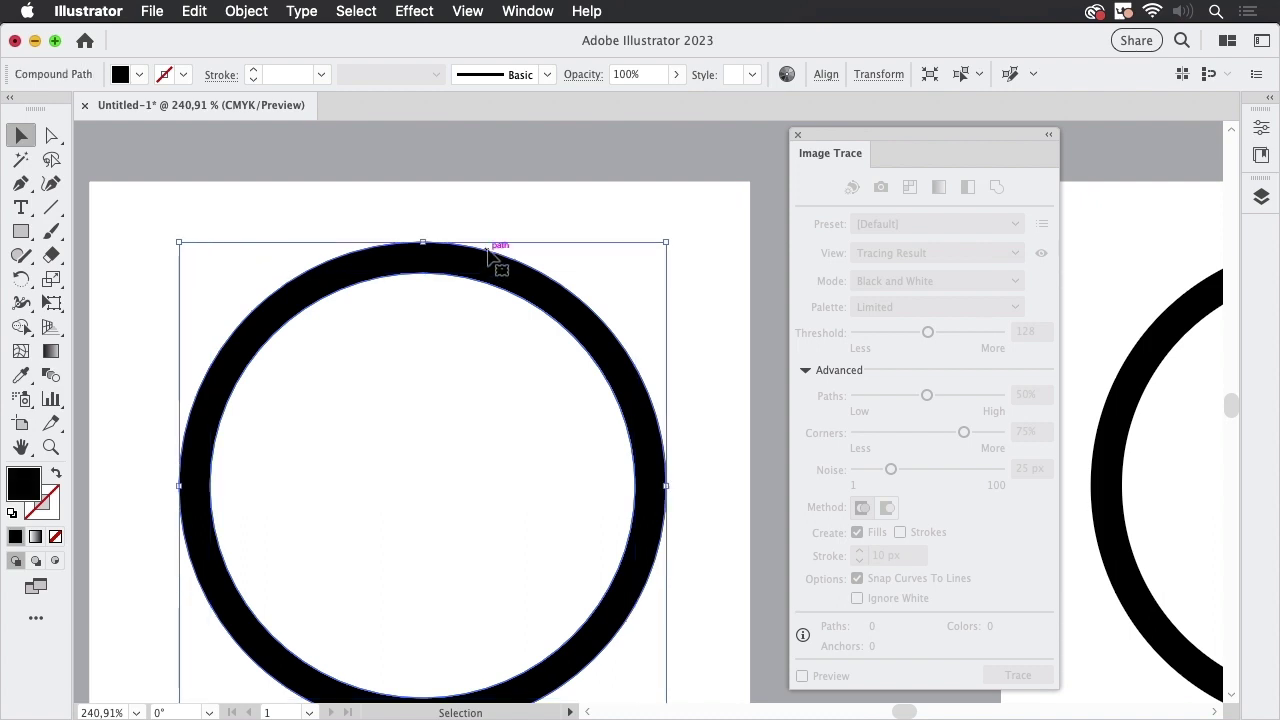
Inspect the ring's top edge close up in Outline view, then zoom back out
{"action": "key", "text": "super+y"}
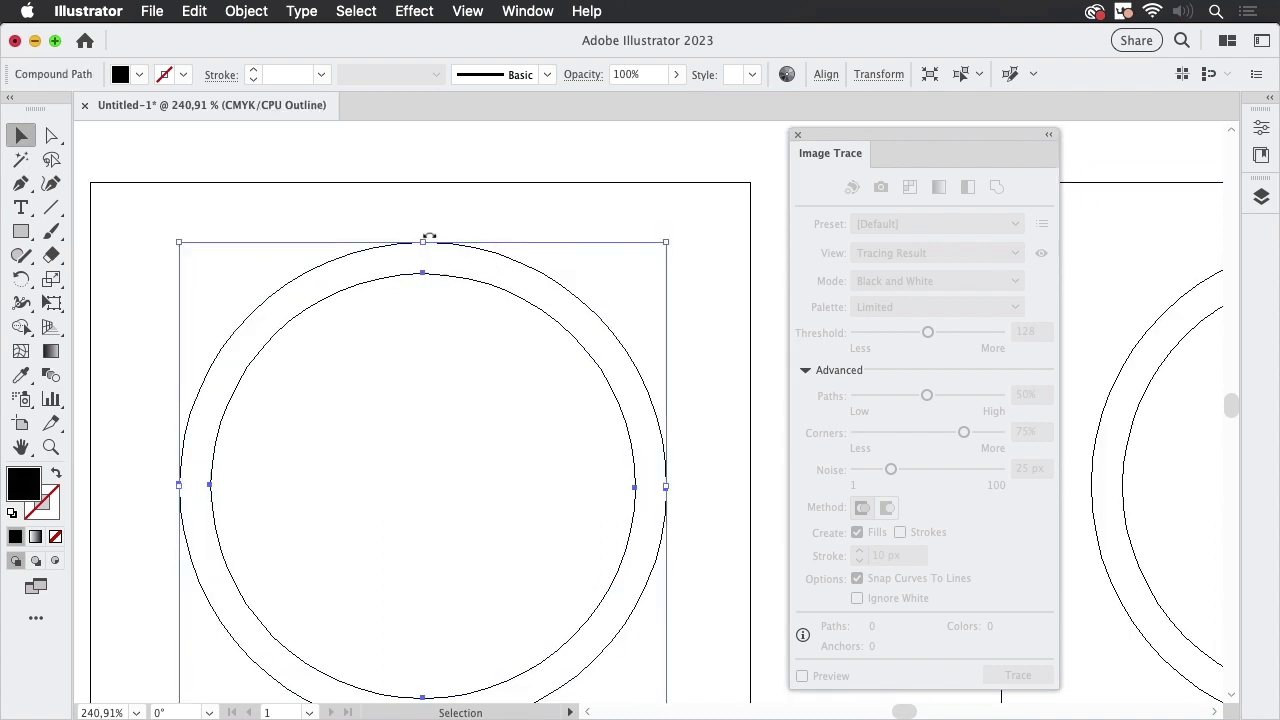
{"action": "left_click", "coordinate": [429, 272], "text": "super"}
{"action": "left_click_drag", "start_coordinate": [427, 264], "coordinate": [576, 302]}
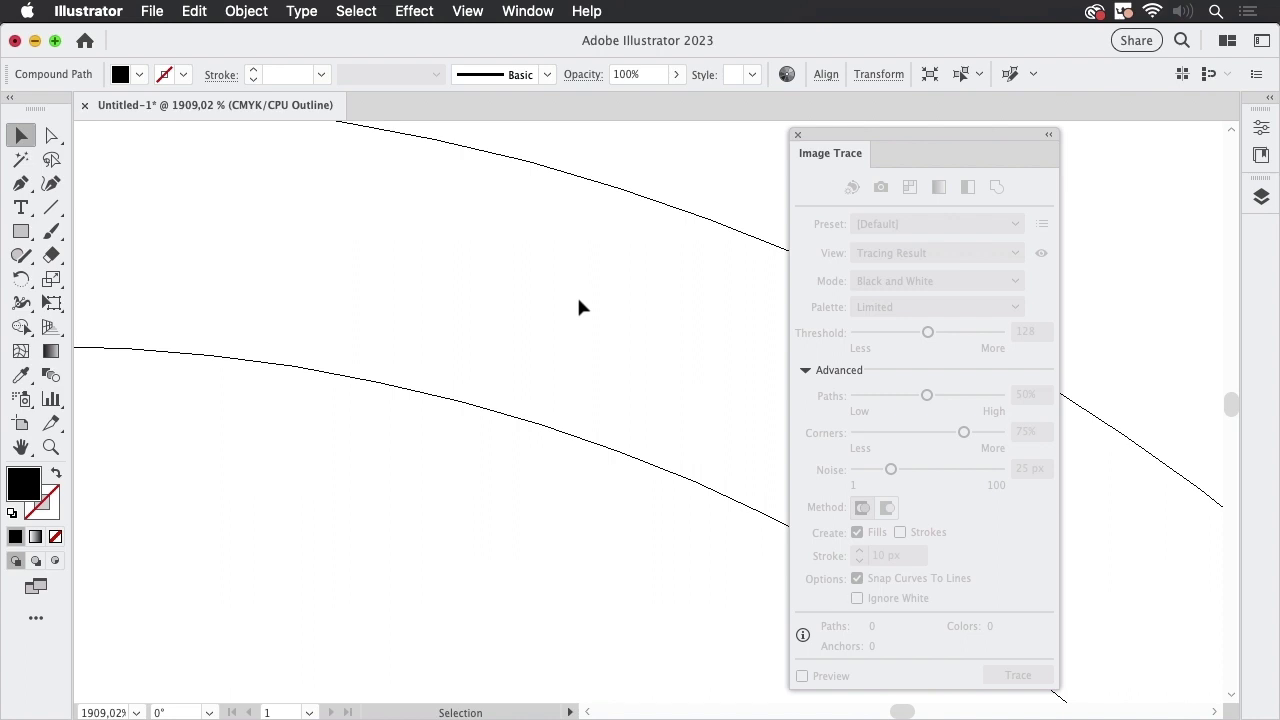
{"action": "key", "text": "super+y"}
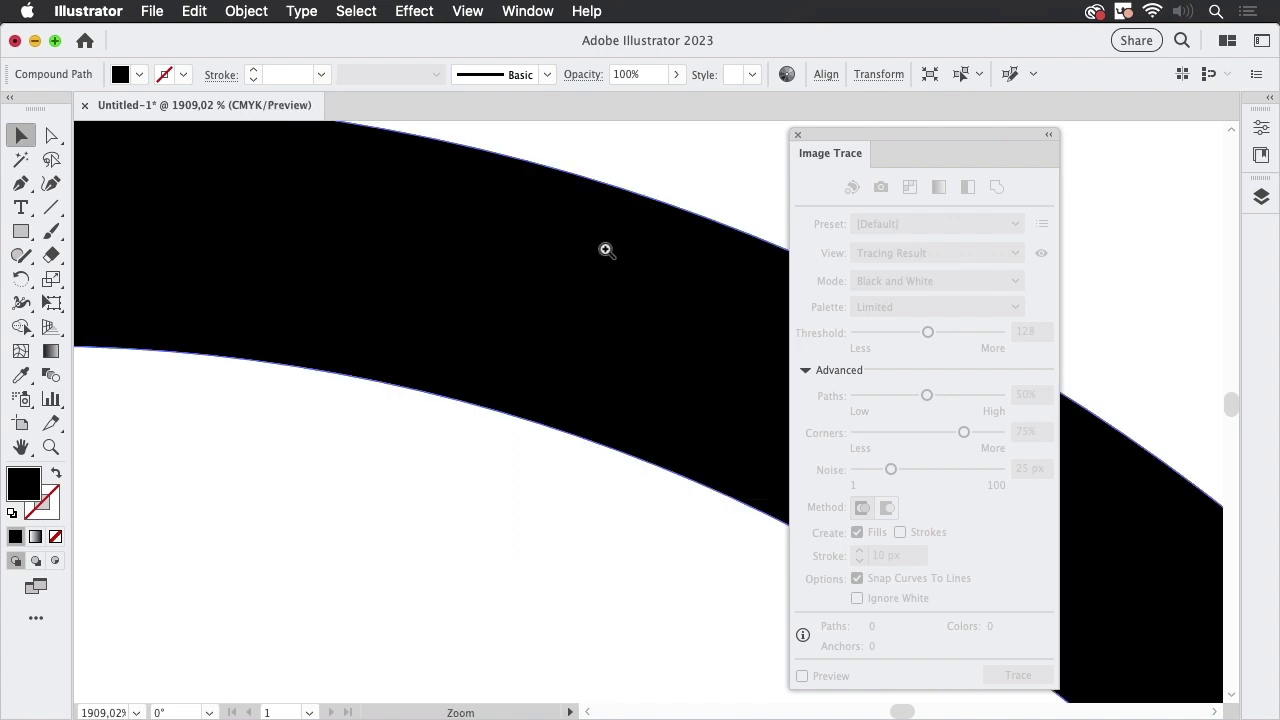
{"action": "left_click_drag", "start_coordinate": [603, 249], "coordinate": [450, 400]}
{"action": "left_click_drag", "start_coordinate": [608, 423], "coordinate": [355, 315]}
{"action": "scroll", "coordinate": [355, 315], "scroll_direction": "right", "scroll_amount": 10}
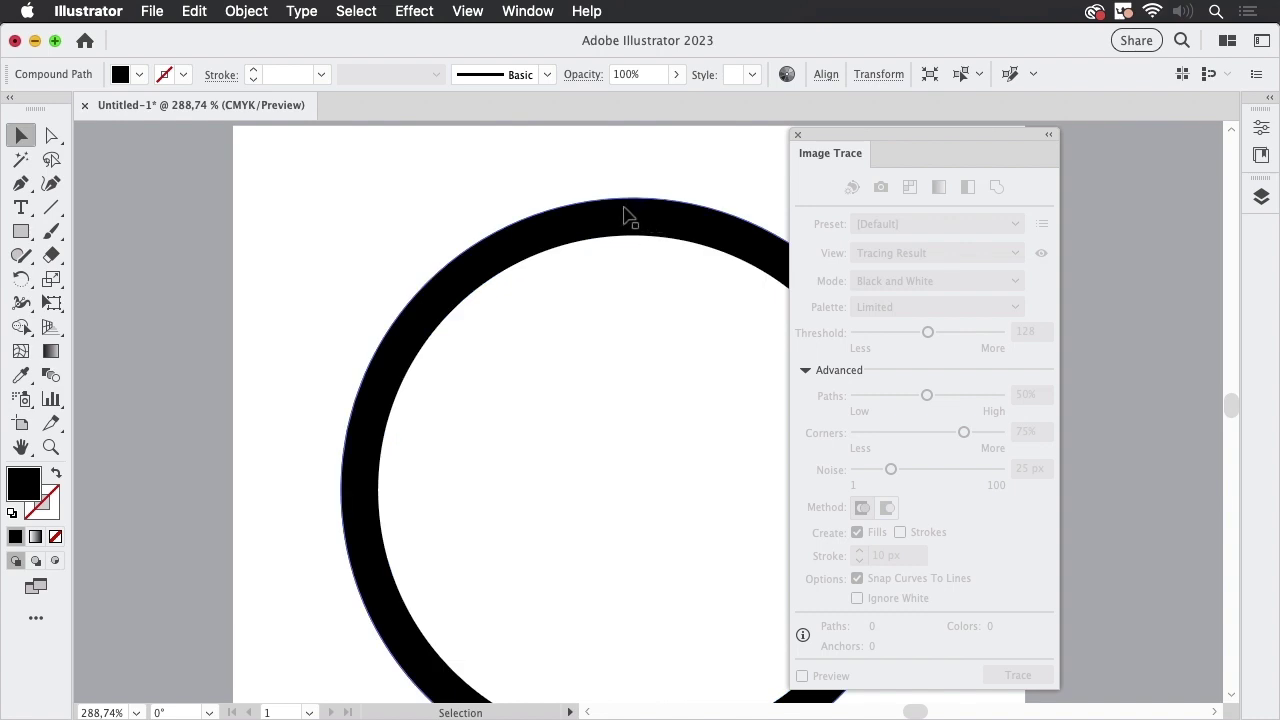
Distort the ring's top by dragging its top anchor's handle down and left with Direct Selection
{"action": "left_click", "coordinate": [51, 135]}
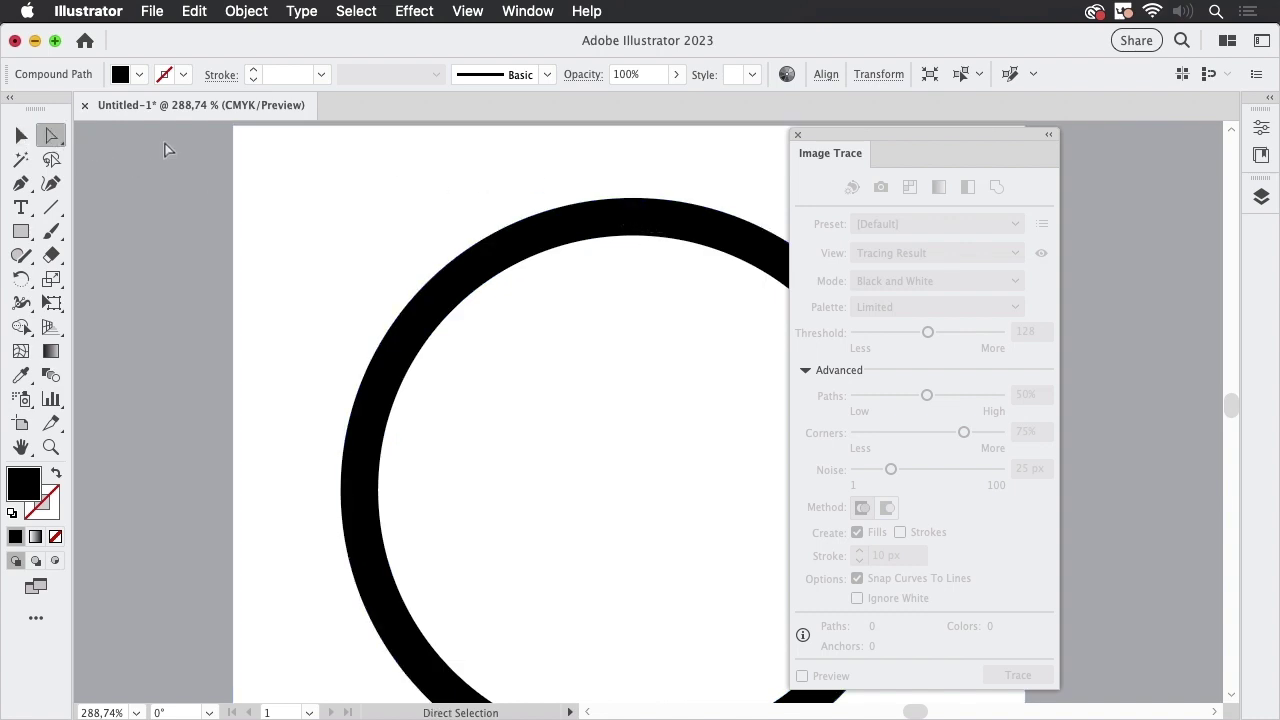
{"action": "left_click", "coordinate": [634, 199]}
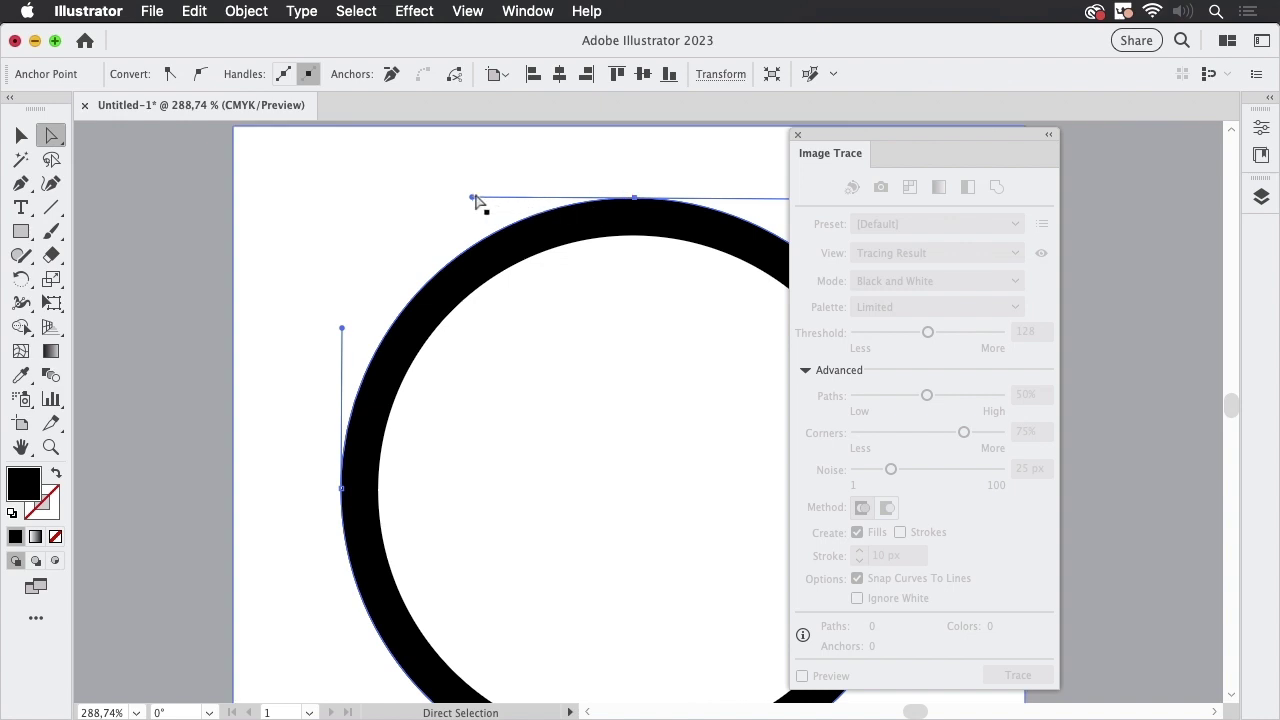
{"action": "left_click_drag", "start_coordinate": [475, 198], "coordinate": [449, 377]}
Pan to the left ring, select its top anchor, and zoom out with Cmd+minus
{"action": "key", "text": "space"}
{"action": "left_click_drag", "start_coordinate": [289, 374], "coordinate": [895, 331]}
{"action": "left_click", "coordinate": [396, 171]}
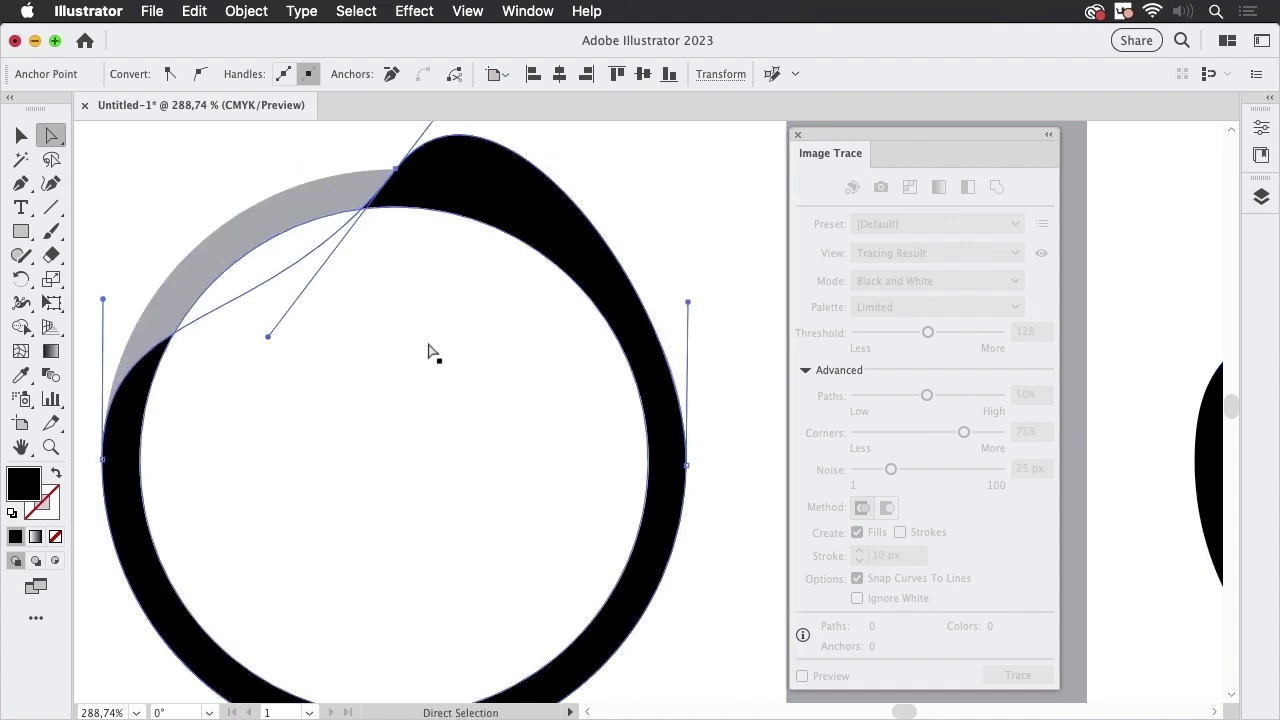
{"action": "key", "text": "super+minus"}
{"action": "key", "text": "super+minus"}
{"action": "key", "text": "super+minus"}
{"action": "key", "text": "super+minus"}
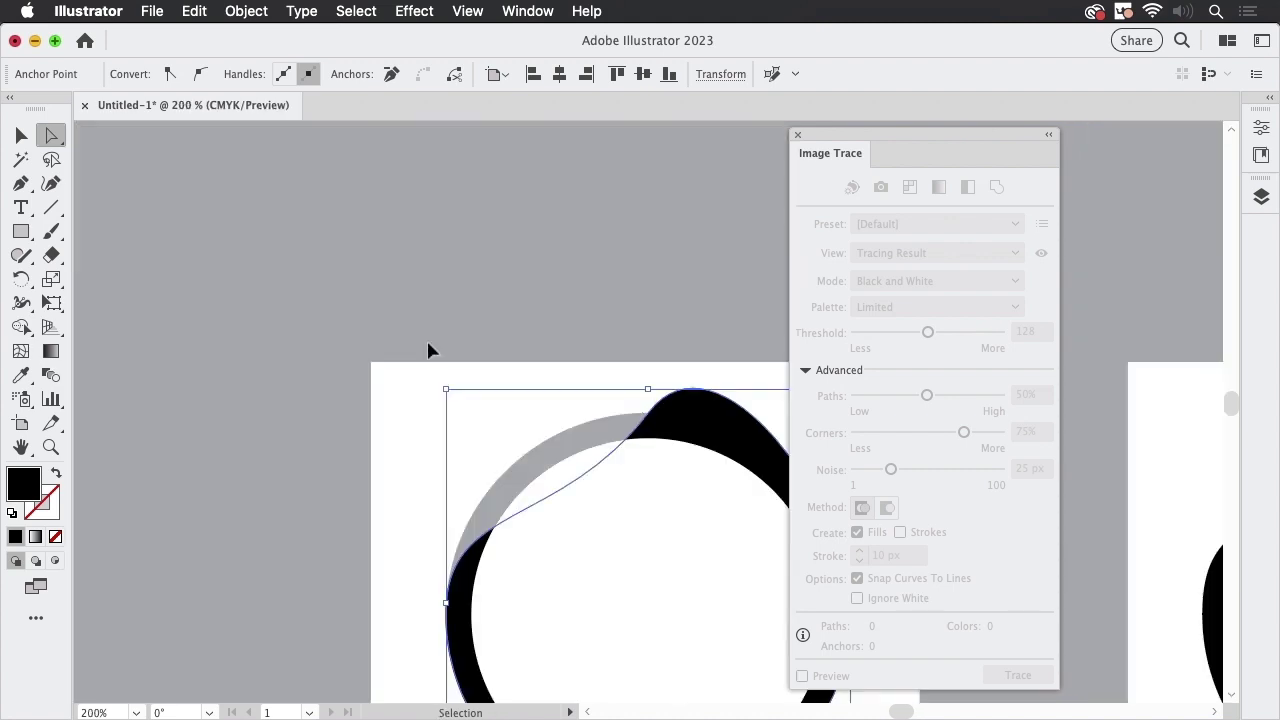
Navigate over to the zebra image and select the placed picture
{"action": "left_click_drag", "start_coordinate": [582, 428], "coordinate": [573, 303]}
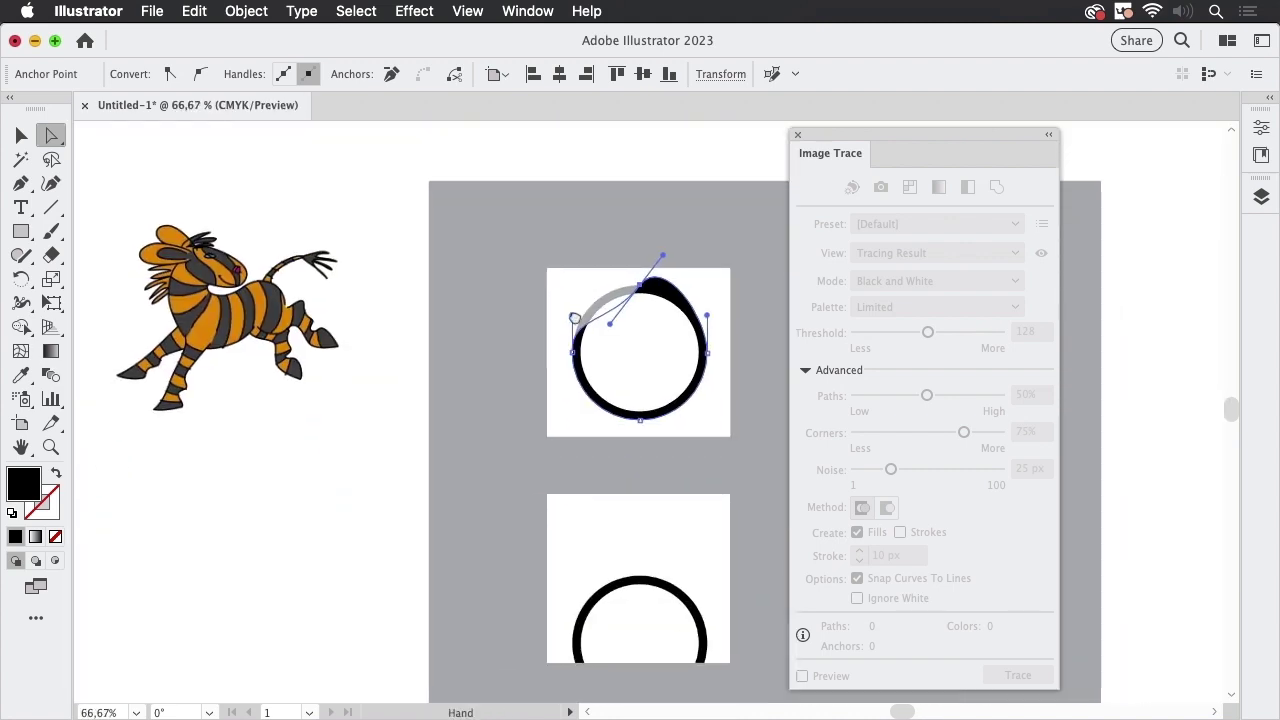
{"action": "left_click", "coordinate": [356, 425]}
{"action": "left_click_drag", "start_coordinate": [334, 337], "coordinate": [523, 341]}
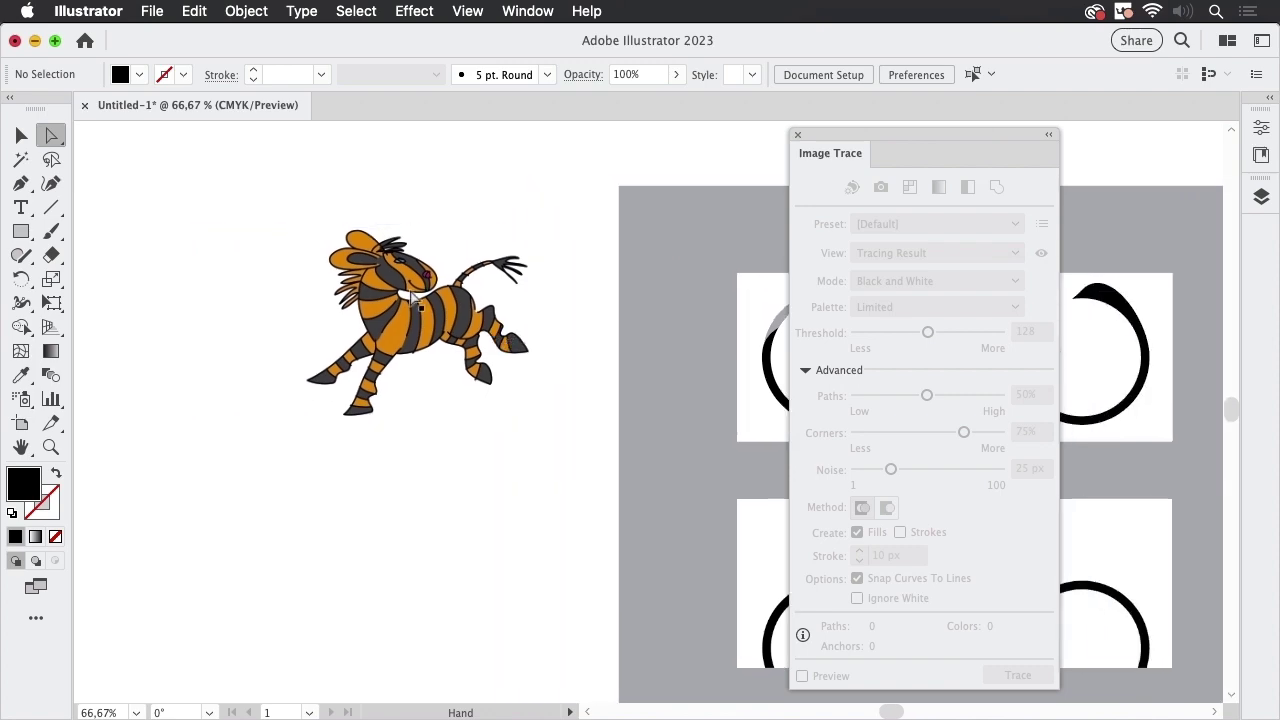
{"action": "key", "text": "v"}
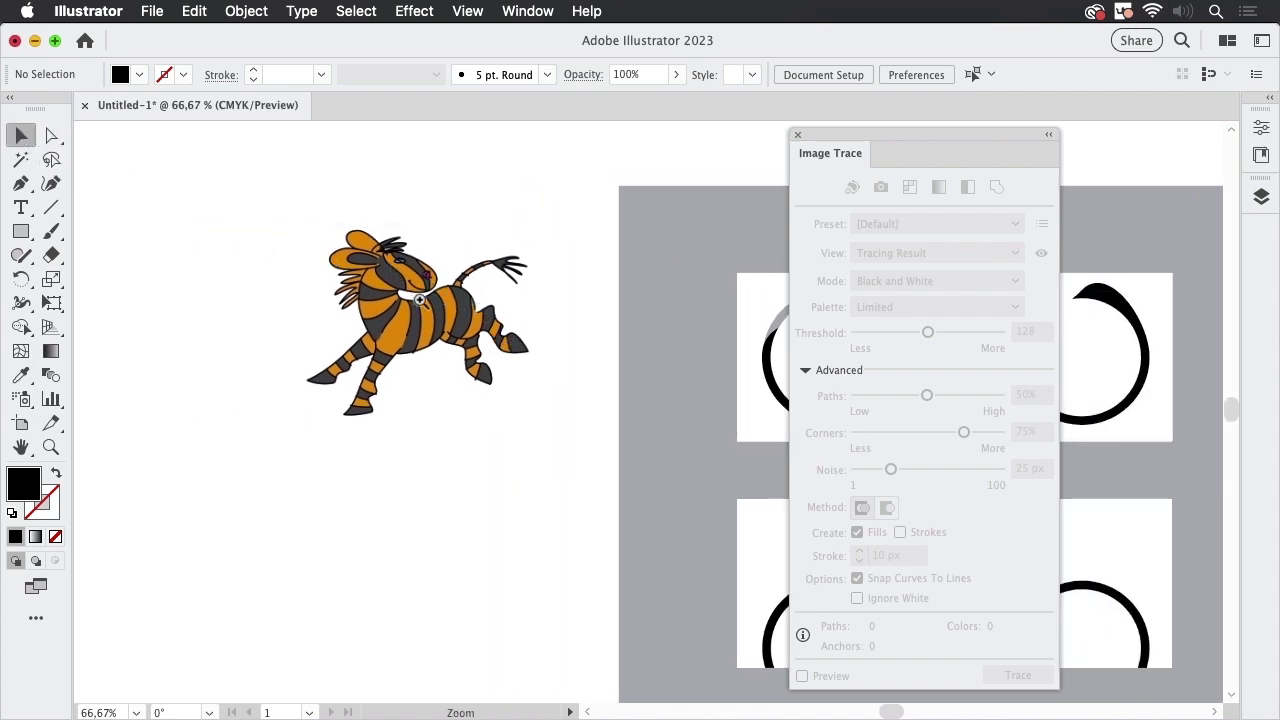
{"action": "scroll", "coordinate": [449, 300], "scroll_direction": "up", "scroll_amount": 5}
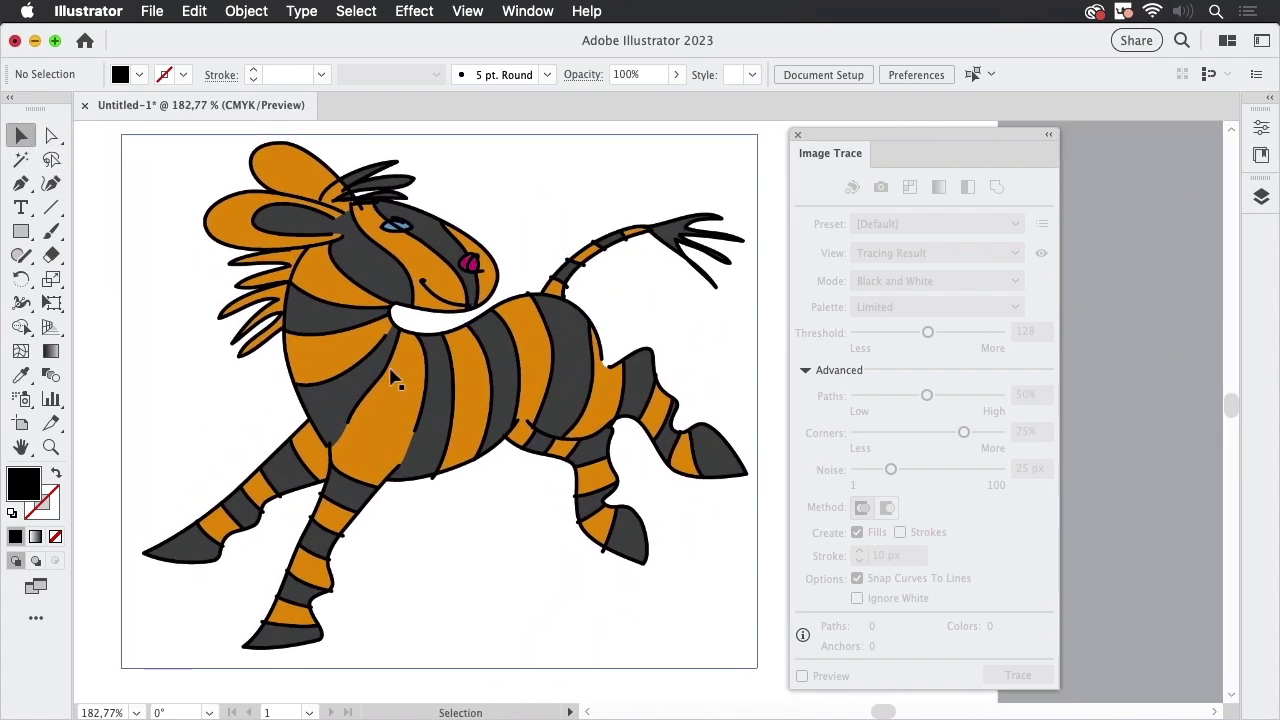
{"action": "left_click", "coordinate": [383, 385]}
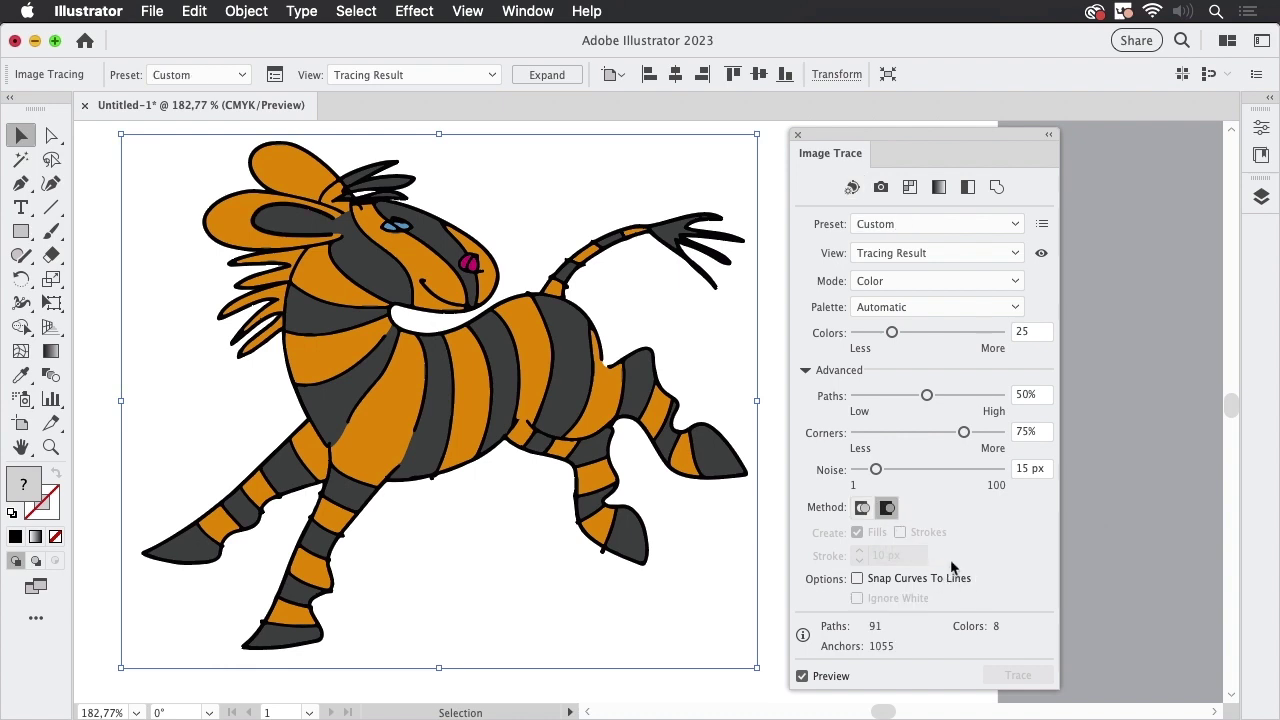
Expand the zebra trace and test-move the ear and a body stripe path
{"action": "left_click", "coordinate": [548, 75]}
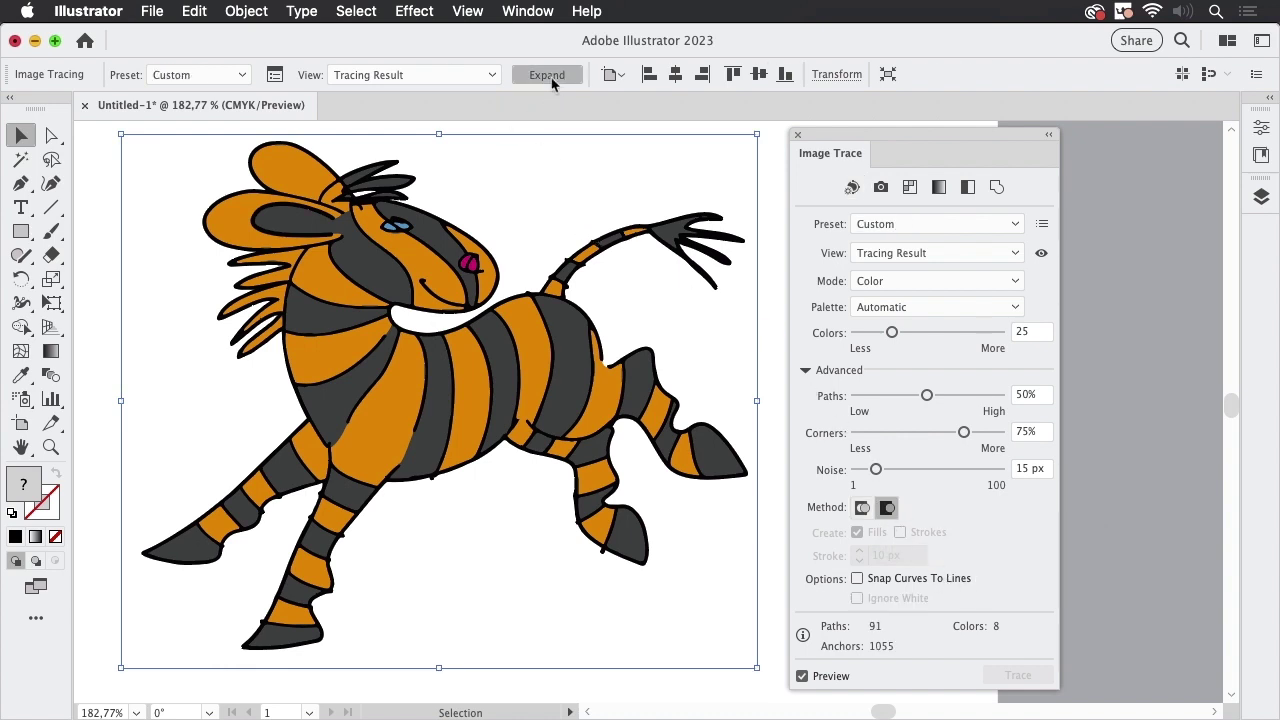
{"action": "left_click", "coordinate": [531, 129]}
{"action": "left_click", "coordinate": [51, 135]}
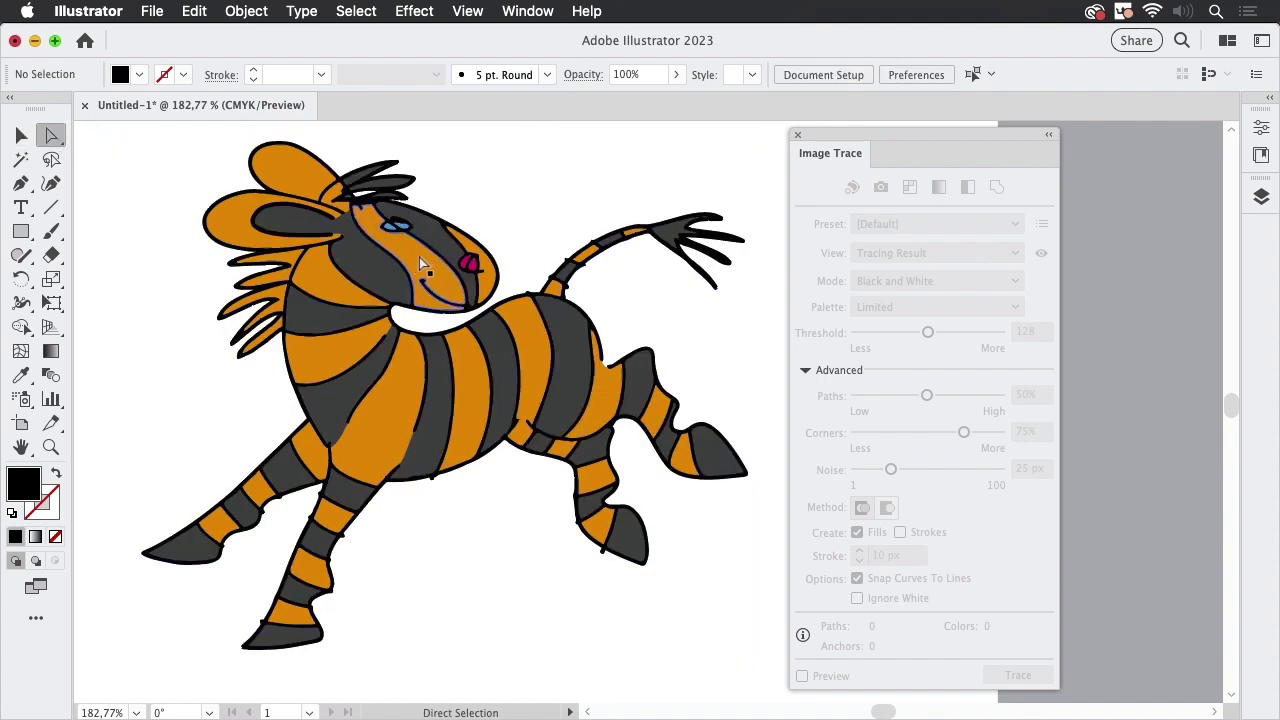
{"action": "left_click", "coordinate": [244, 215]}
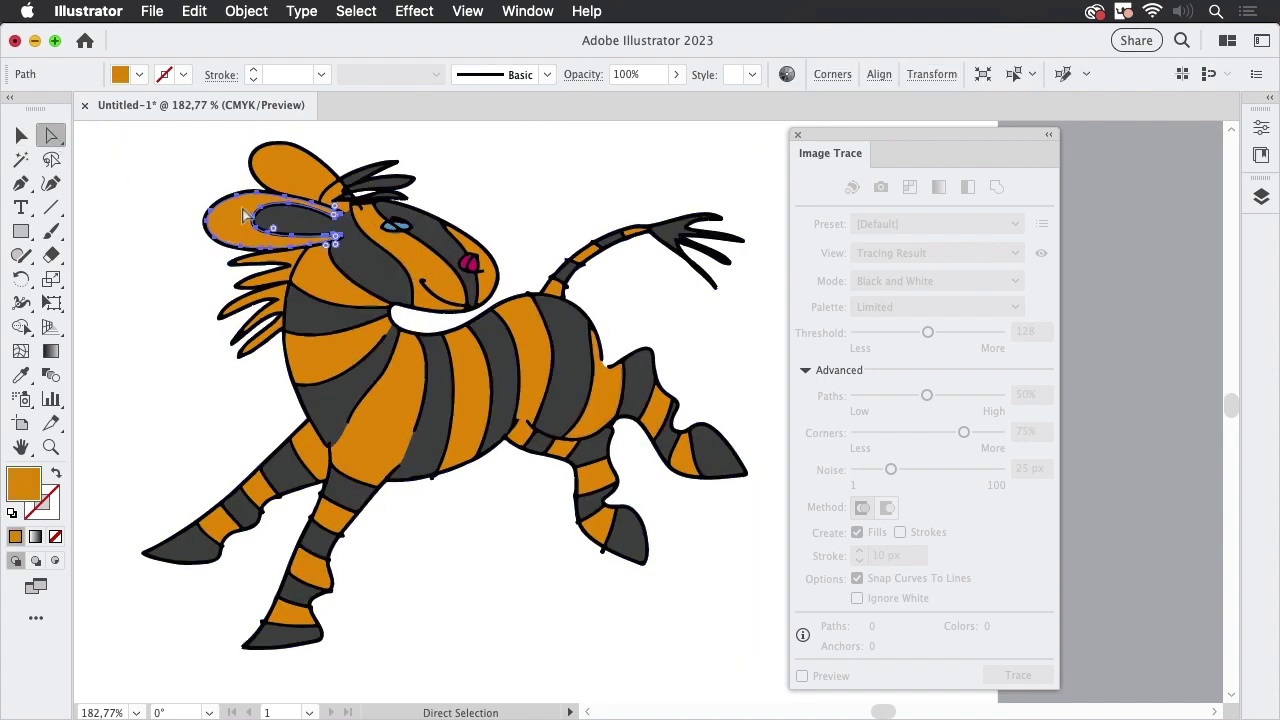
{"action": "mouse_move", "coordinate": [279, 161]}
{"action": "left_mouse_down"}
{"action": "mouse_move", "coordinate": [346, 223]}
{"action": "mouse_move", "coordinate": [280, 163]}
{"action": "left_mouse_up"}
{"action": "left_click_drag", "start_coordinate": [530, 327], "coordinate": [516, 351]}
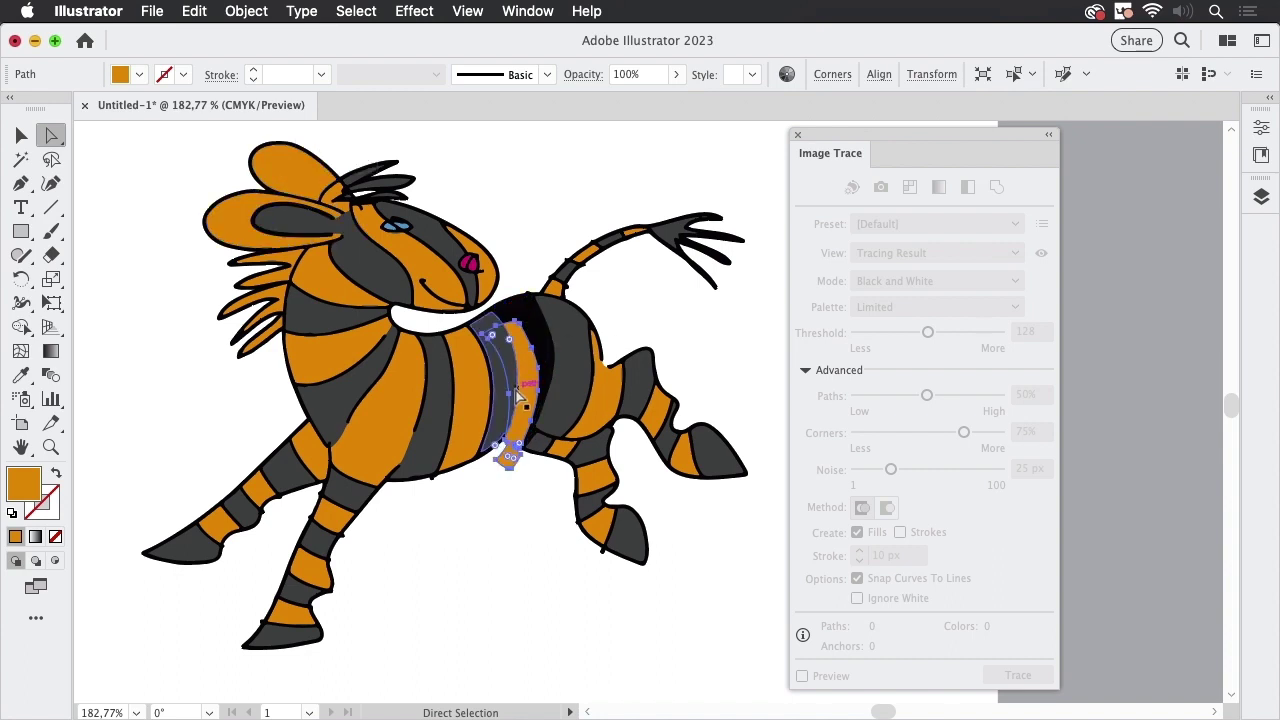
Shift the orange belly stripe over to close the black gap
{"action": "left_click", "coordinate": [534, 254]}
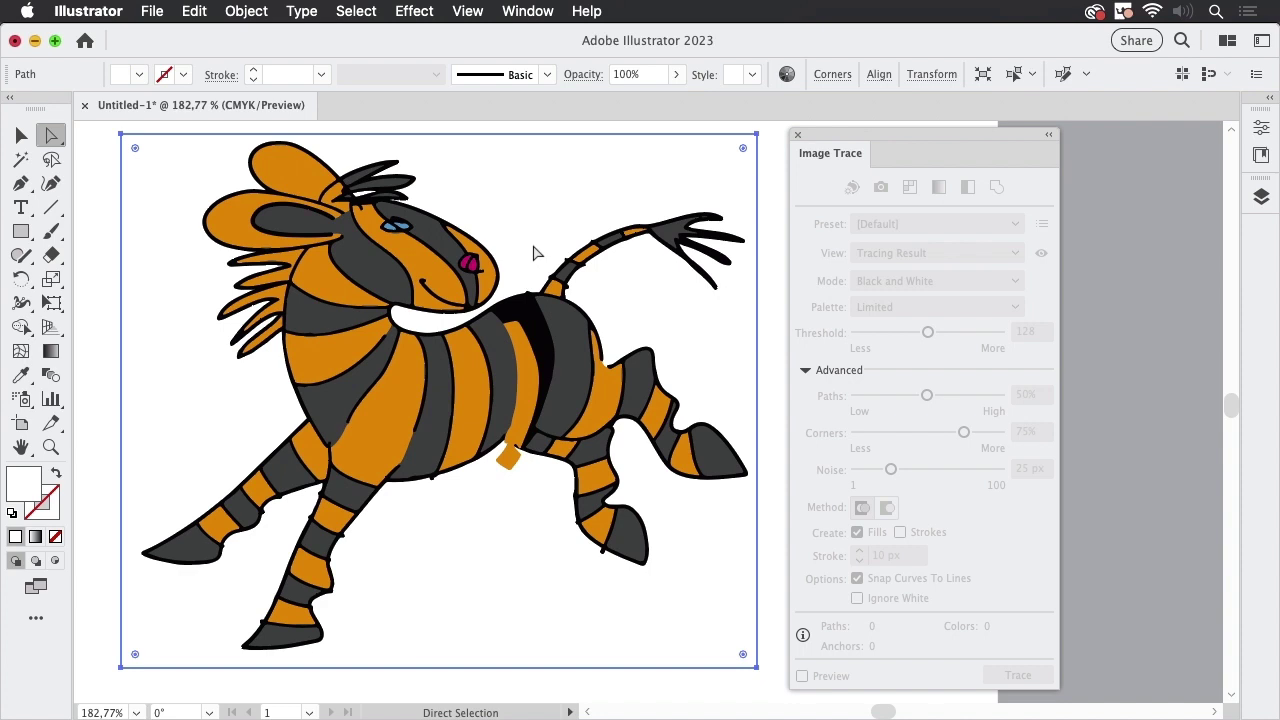
{"action": "left_click", "coordinate": [503, 423]}
{"action": "left_click_drag", "start_coordinate": [503, 423], "coordinate": [523, 420]}
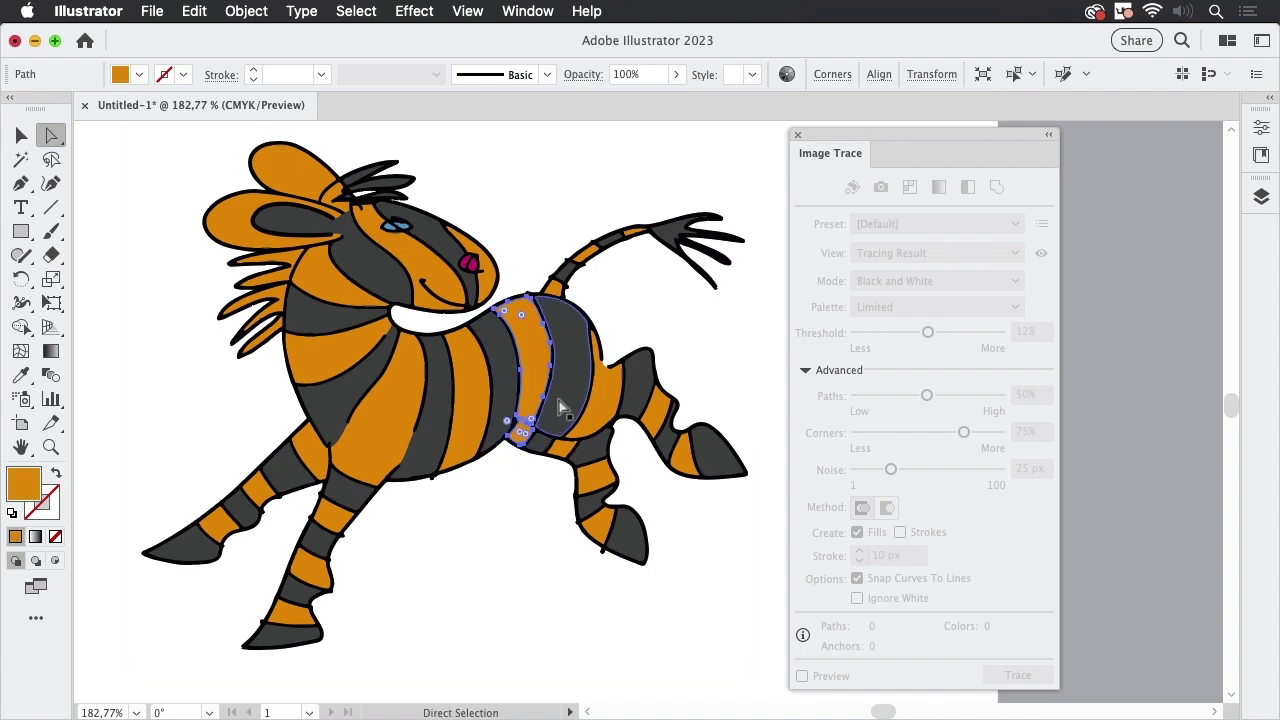
{"action": "left_click", "coordinate": [522, 591]}
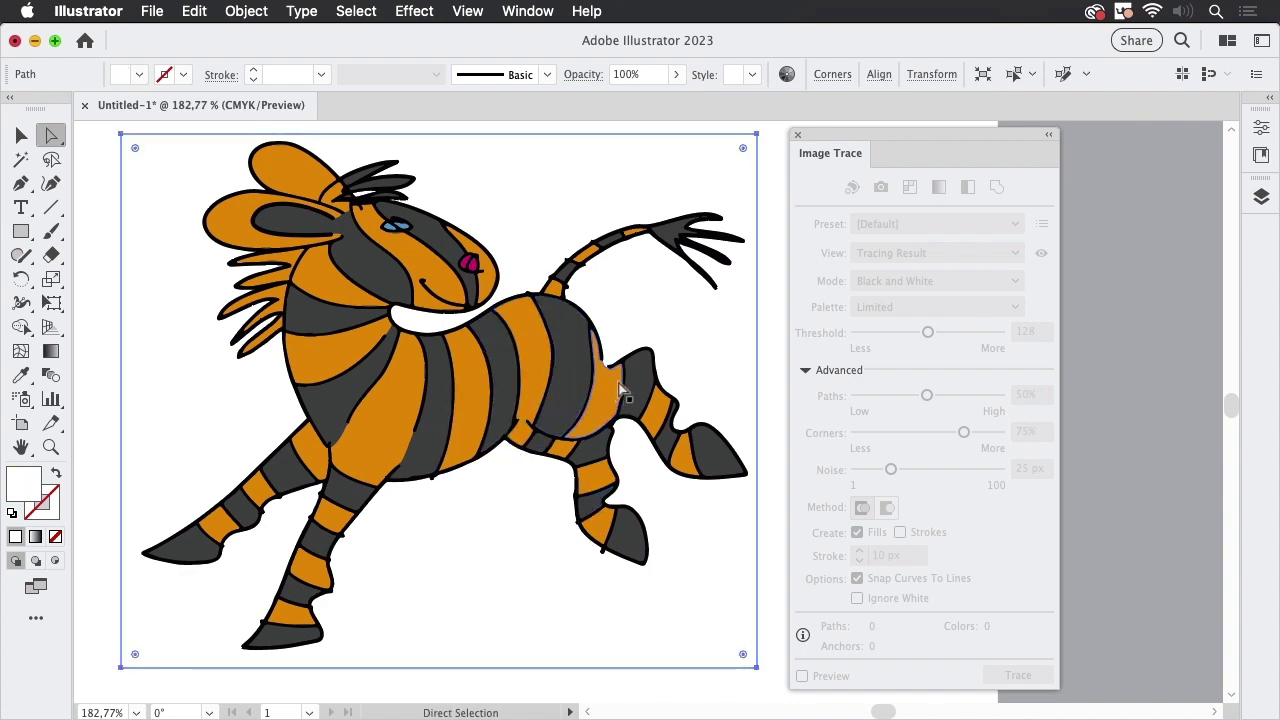
Pan and zoom out to bring the broken ring artboards into view
{"action": "left_click_drag", "start_coordinate": [717, 363], "coordinate": [226, 334]}
{"action": "left_click_drag", "start_coordinate": [507, 350], "coordinate": [95, 360]}
{"action": "left_click_drag", "start_coordinate": [654, 291], "coordinate": [483, 394]}
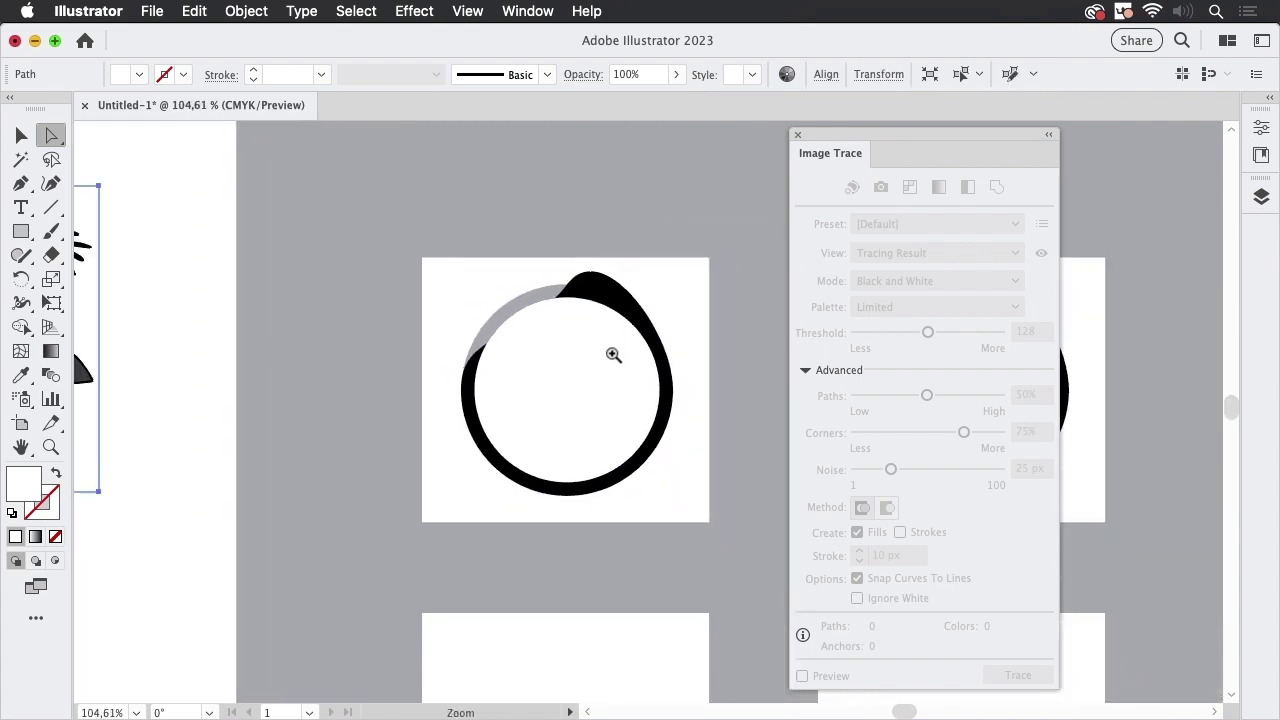
{"action": "left_click_drag", "start_coordinate": [613, 355], "coordinate": [306, 360]}
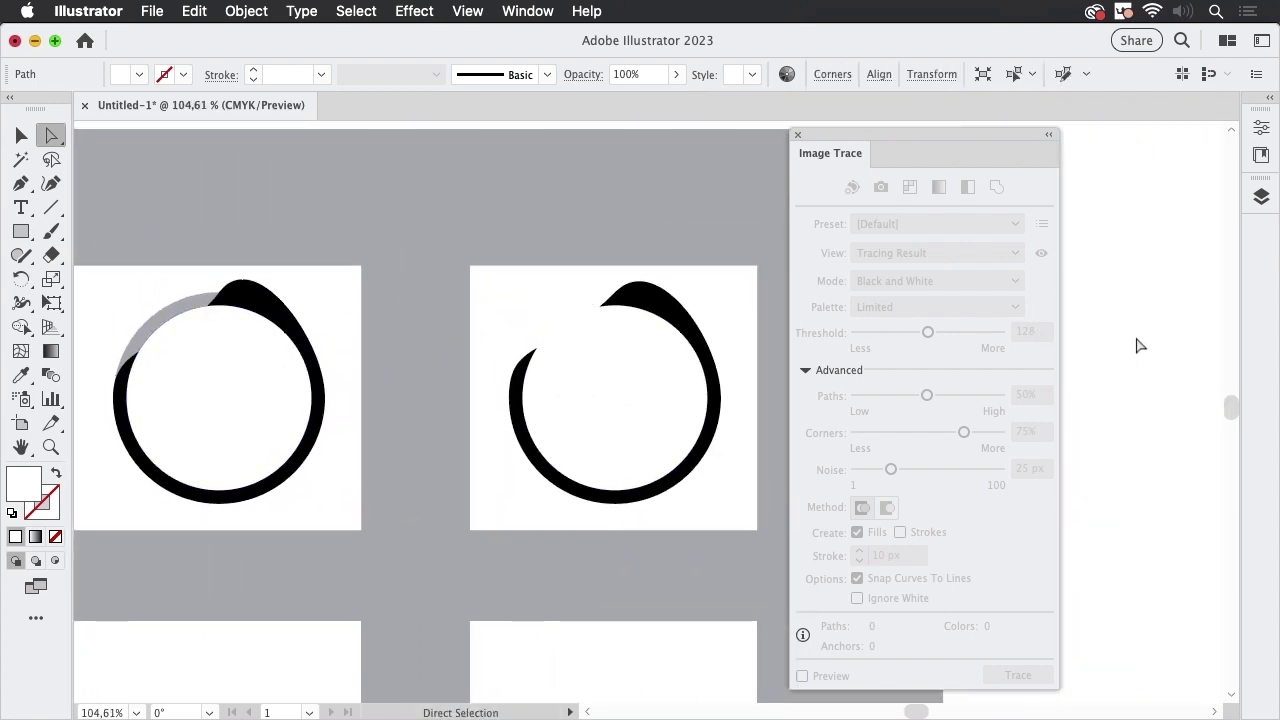
{"action": "left_click", "coordinate": [1137, 347]}
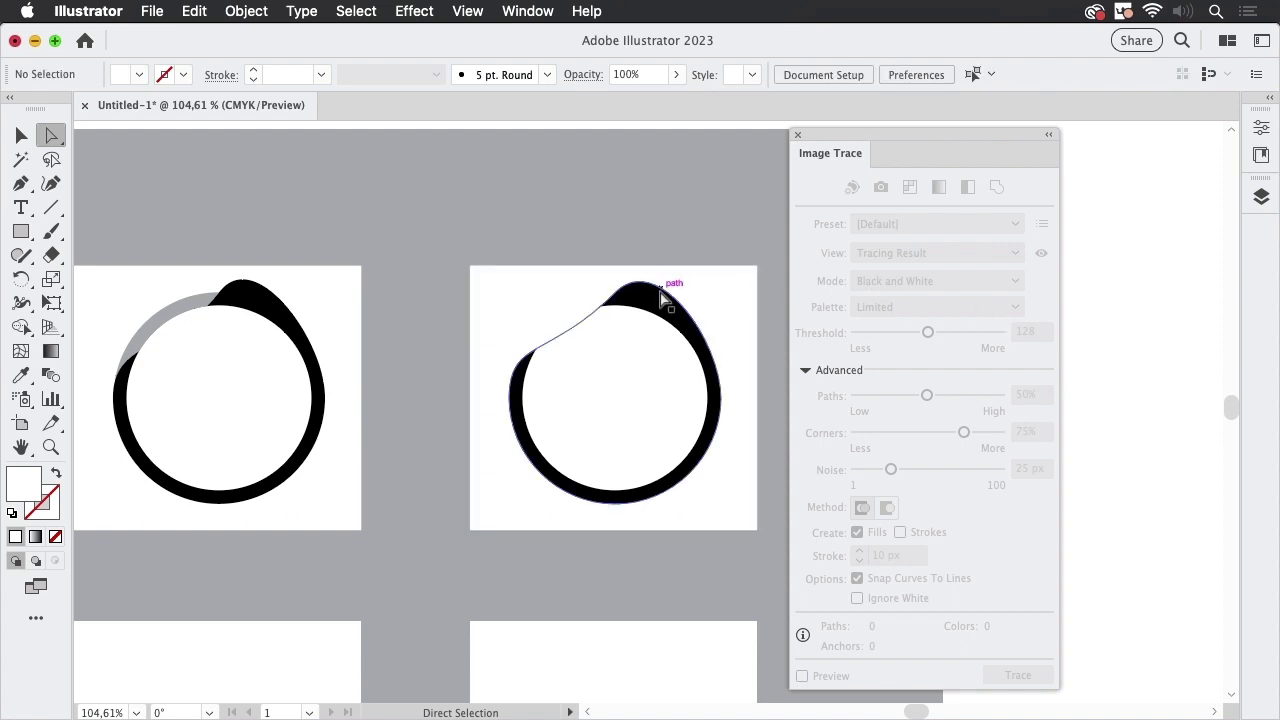
{"action": "left_click_drag", "start_coordinate": [879, 132], "coordinate": [1047, 142]}
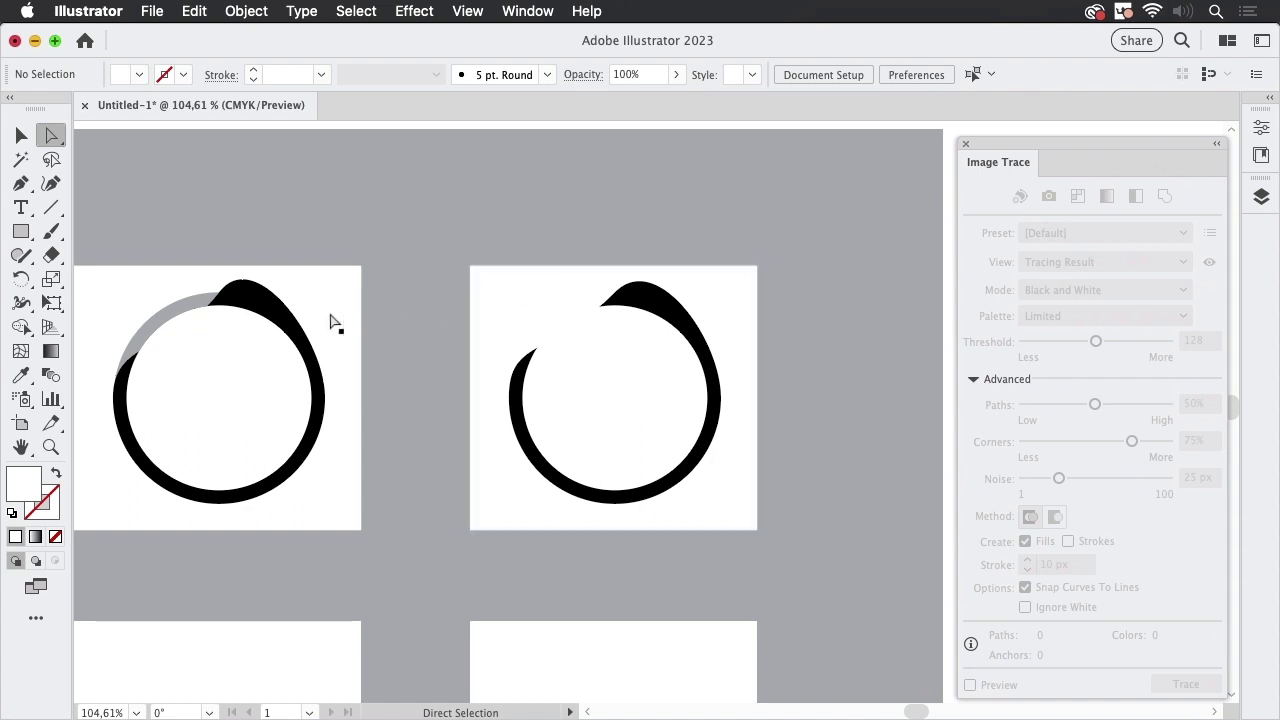
{"action": "key", "text": "space"}
{"action": "left_click_drag", "start_coordinate": [388, 297], "coordinate": [588, 305]}
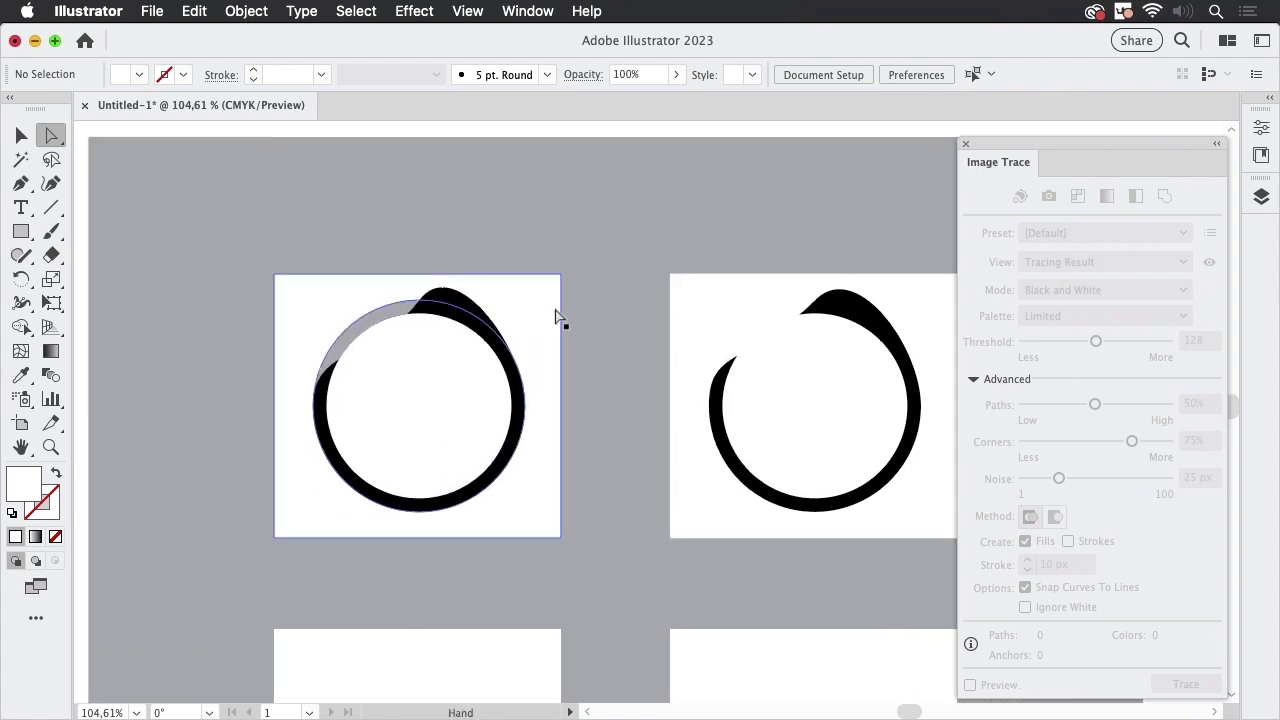
{"action": "left_click", "coordinate": [21, 135]}
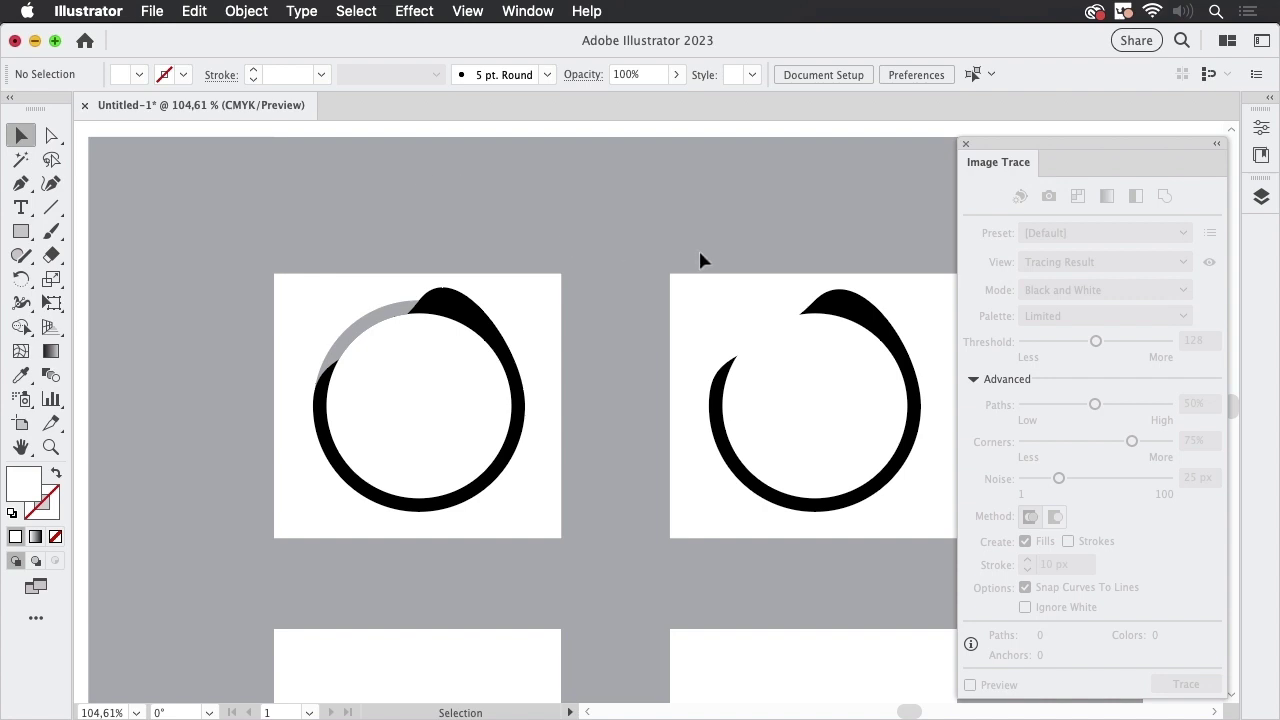
{"action": "scroll", "coordinate": [870, 250], "scroll_direction": "right", "scroll_amount": 3}
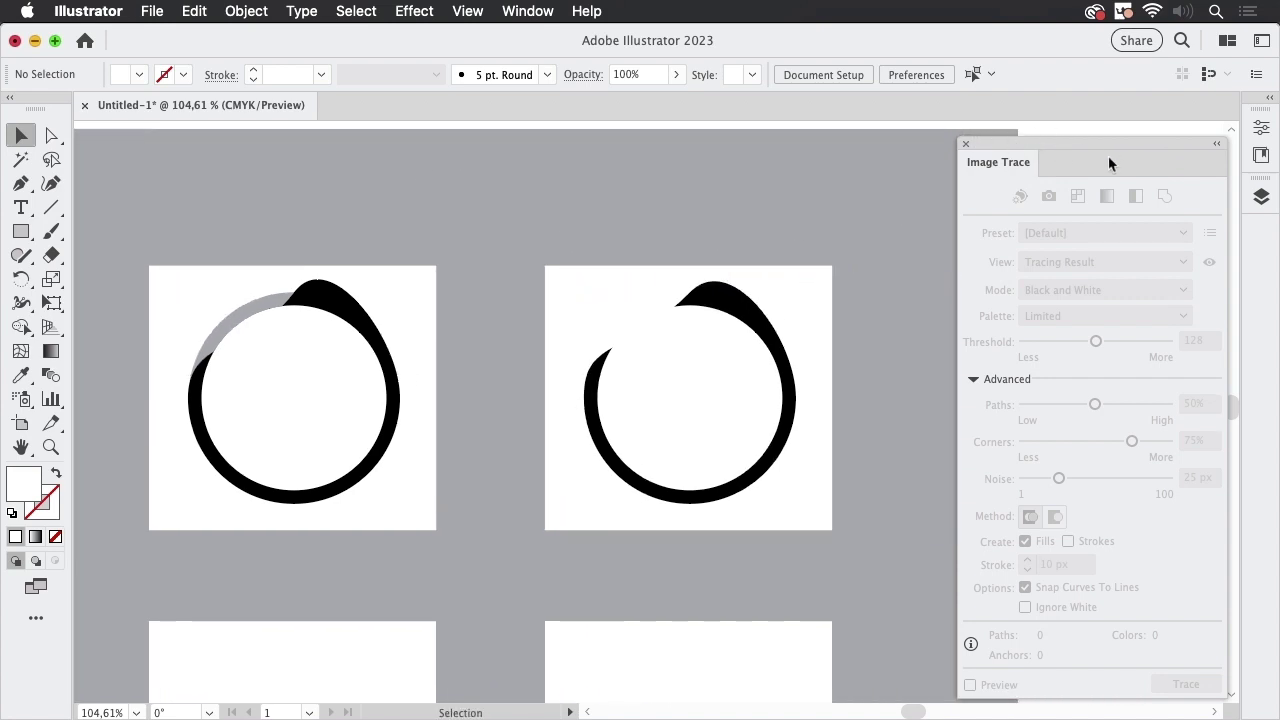
Show Layer 1 copy and trace the left ring Black and White, trying the Overlapping method
{"action": "left_click", "coordinate": [1263, 199]}
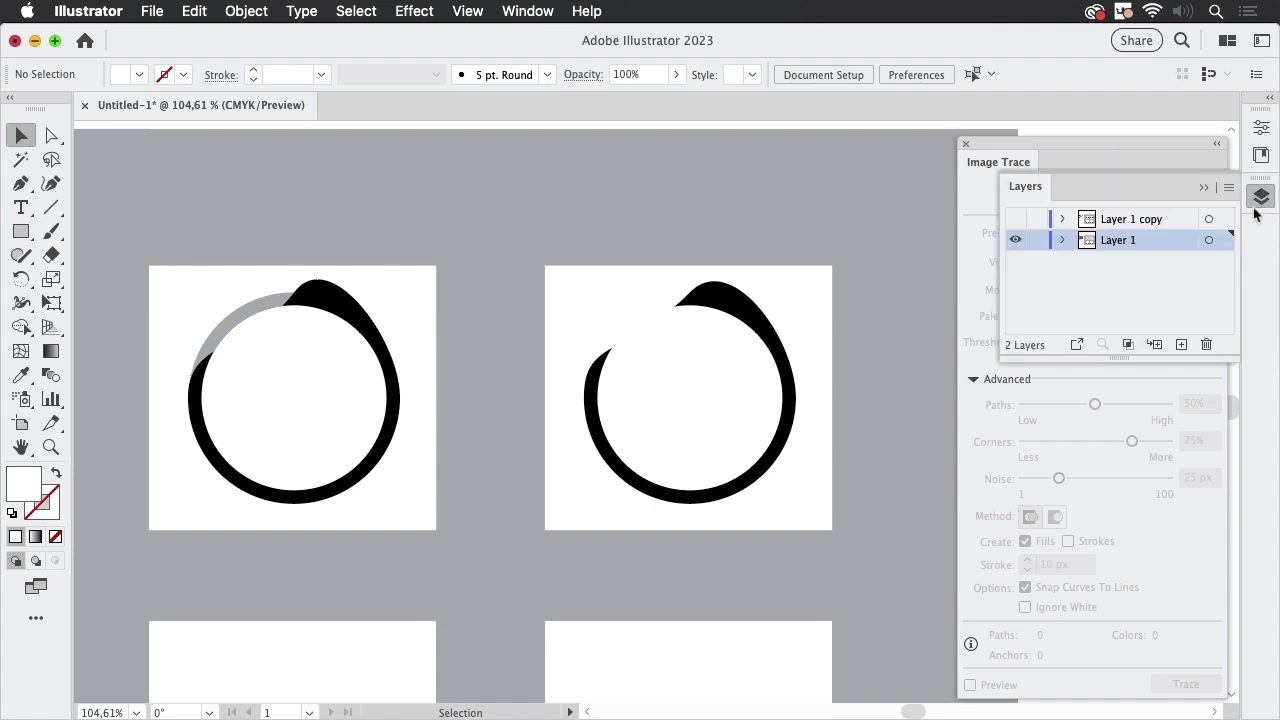
{"action": "left_click", "coordinate": [1015, 219]}
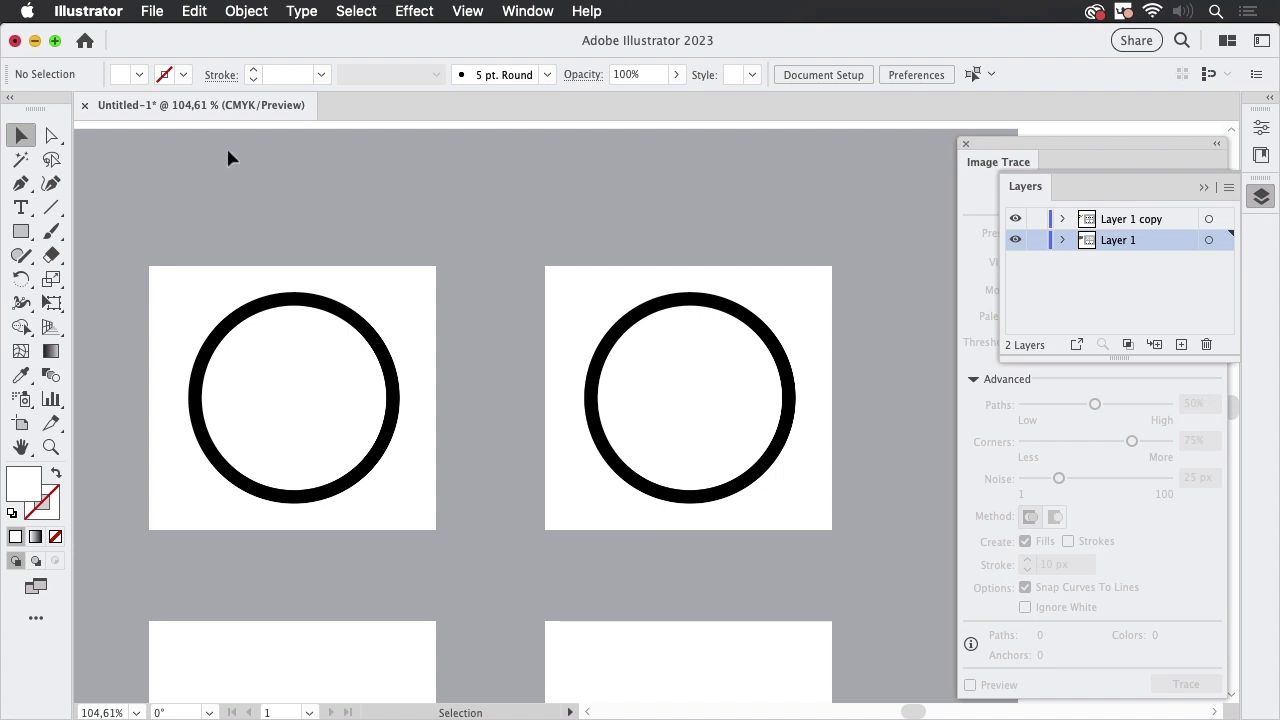
{"action": "left_click", "coordinate": [414, 351]}
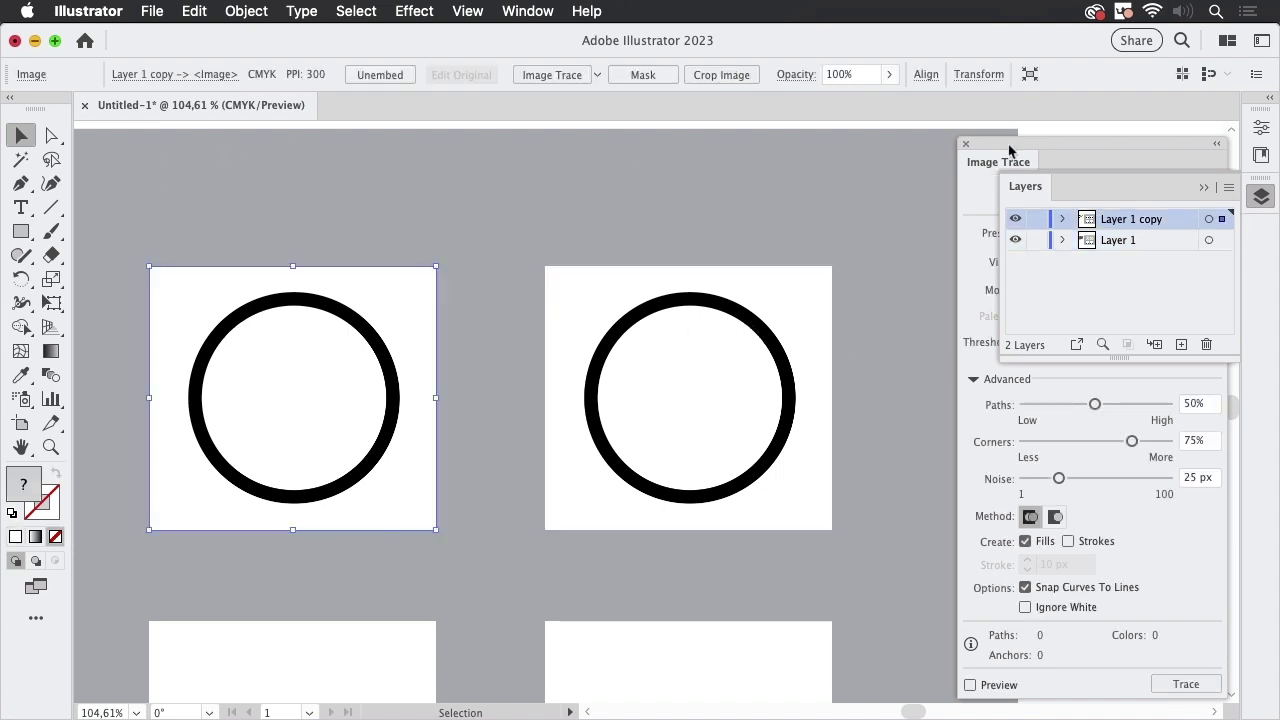
{"action": "left_click_drag", "start_coordinate": [1010, 150], "coordinate": [942, 151]}
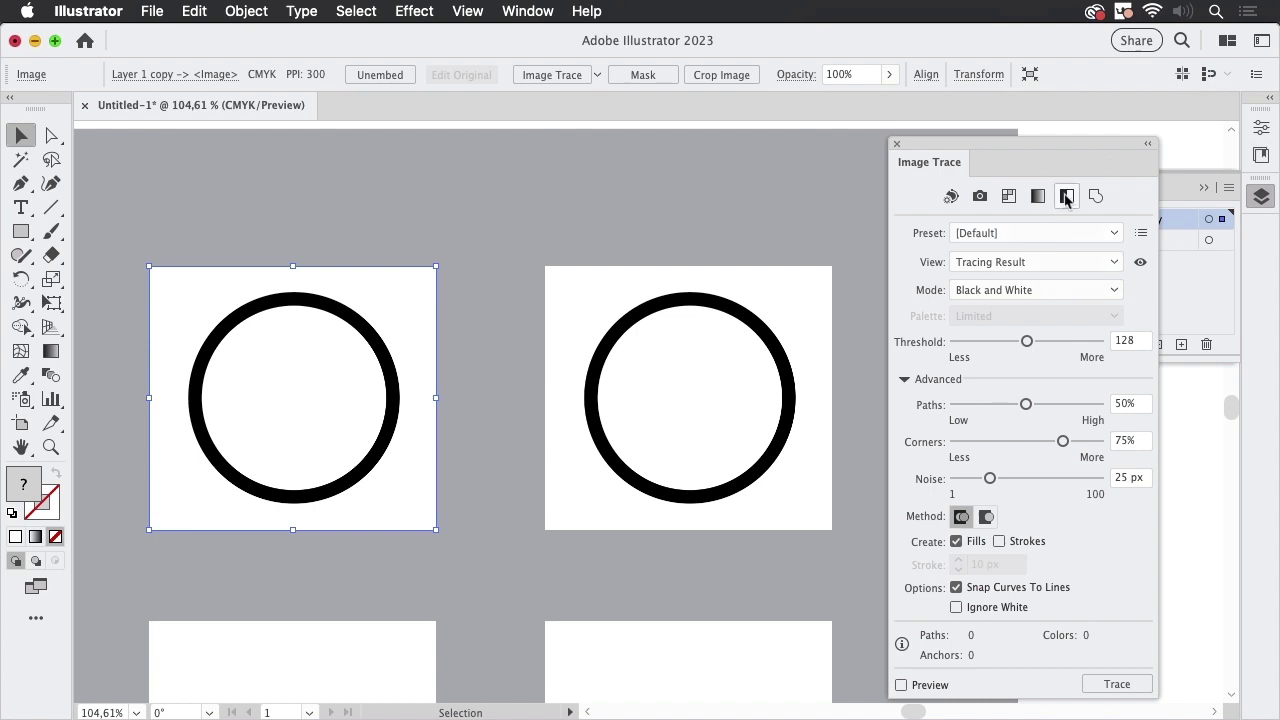
{"action": "left_click", "coordinate": [778, 432]}
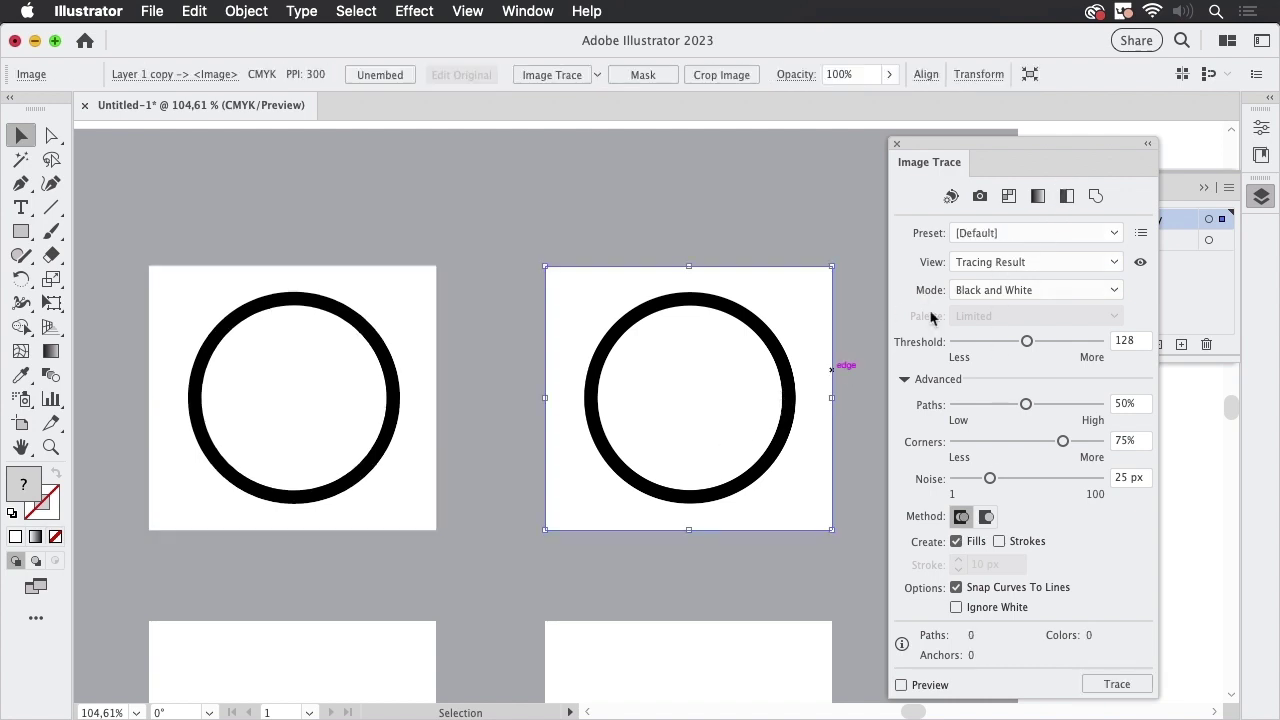
{"action": "left_click", "coordinate": [986, 516]}
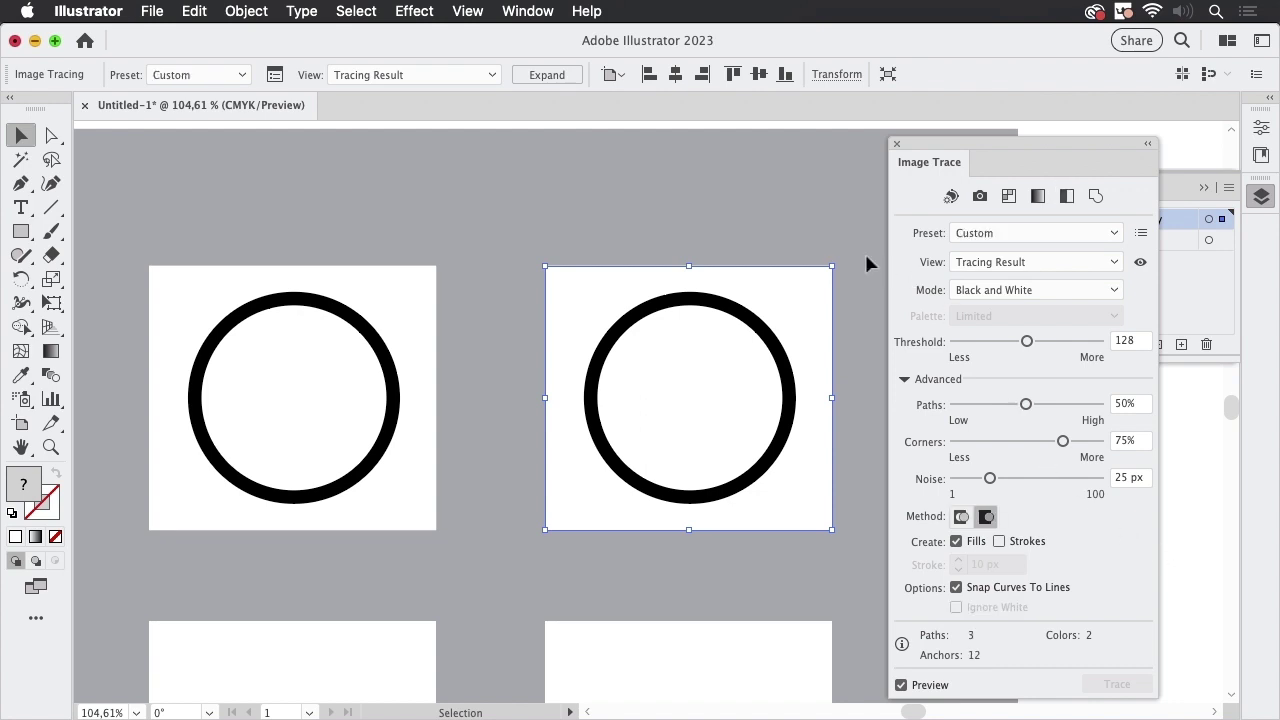
Make the left ring's trace ignore white (2 paths), then expand the right ring's Overlapping trace
{"action": "left_click", "coordinate": [430, 272], "text": "shift"}
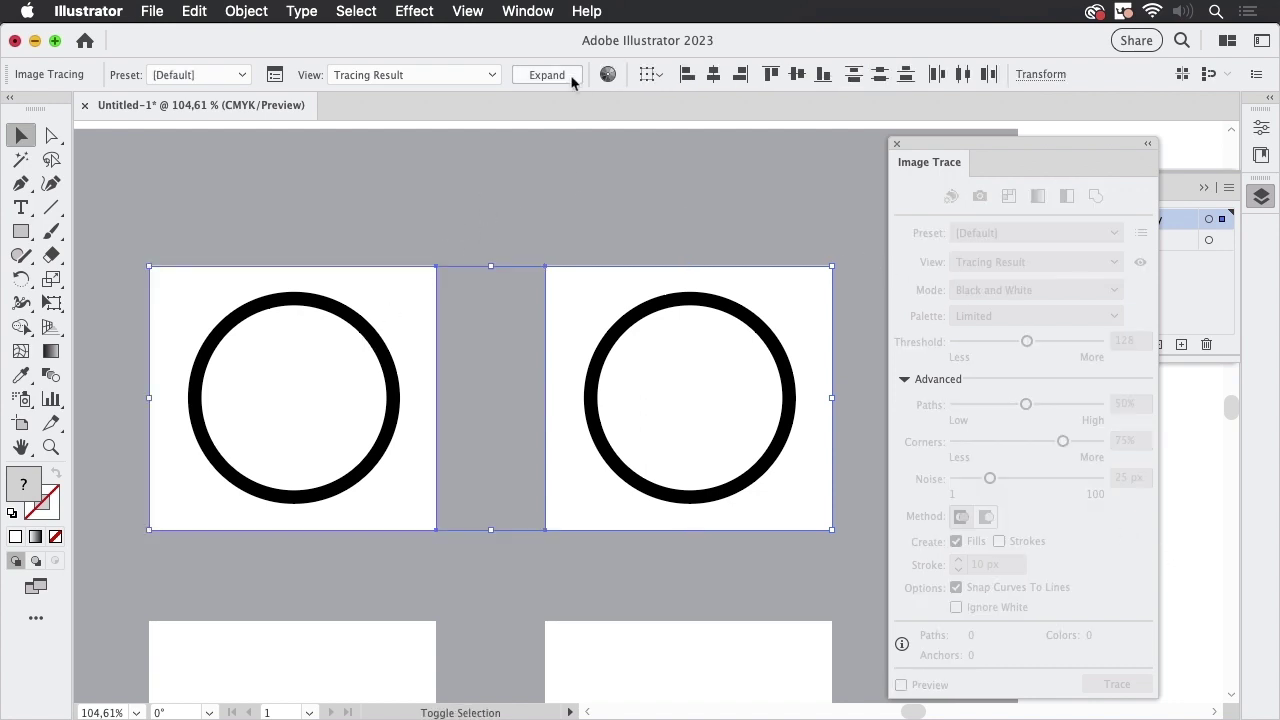
{"action": "left_click", "coordinate": [686, 178]}
{"action": "left_click", "coordinate": [352, 341]}
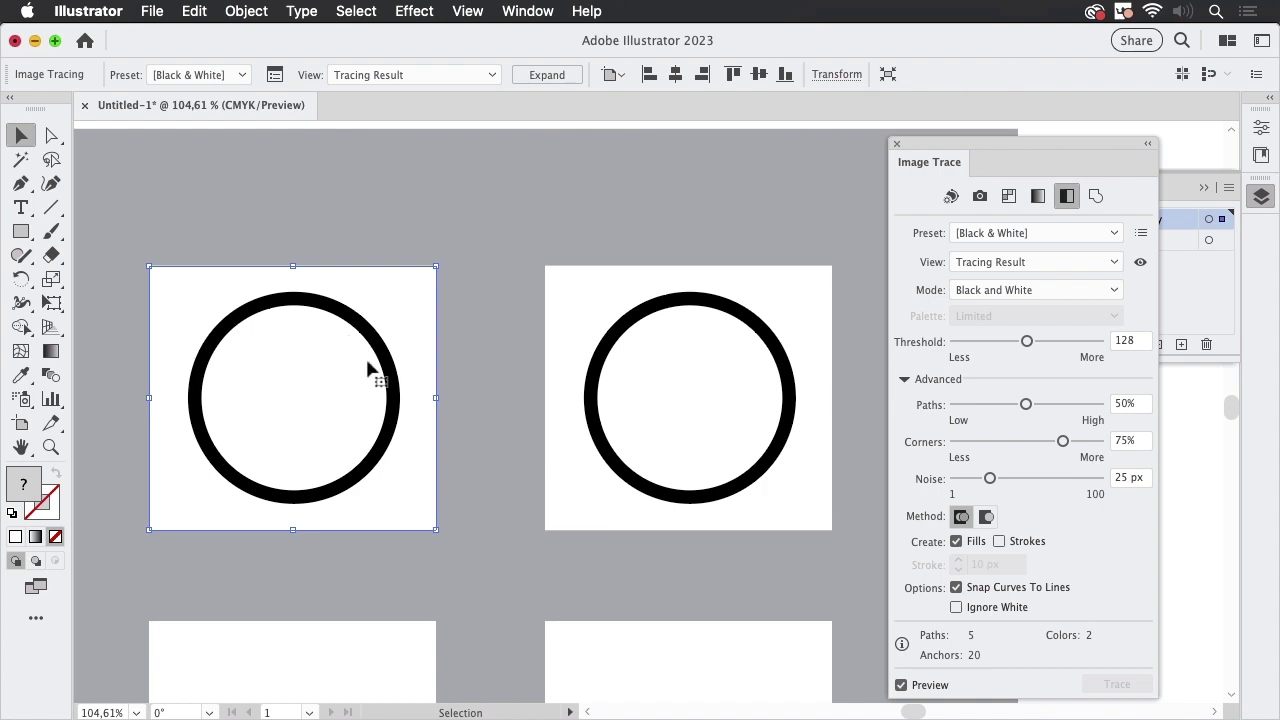
{"action": "mouse_move", "coordinate": [969, 158]}
{"action": "left_mouse_down"}
{"action": "mouse_move", "coordinate": [947, 156]}
{"action": "mouse_move", "coordinate": [889, 90]}
{"action": "mouse_move", "coordinate": [985, 90]}
{"action": "left_mouse_up"}
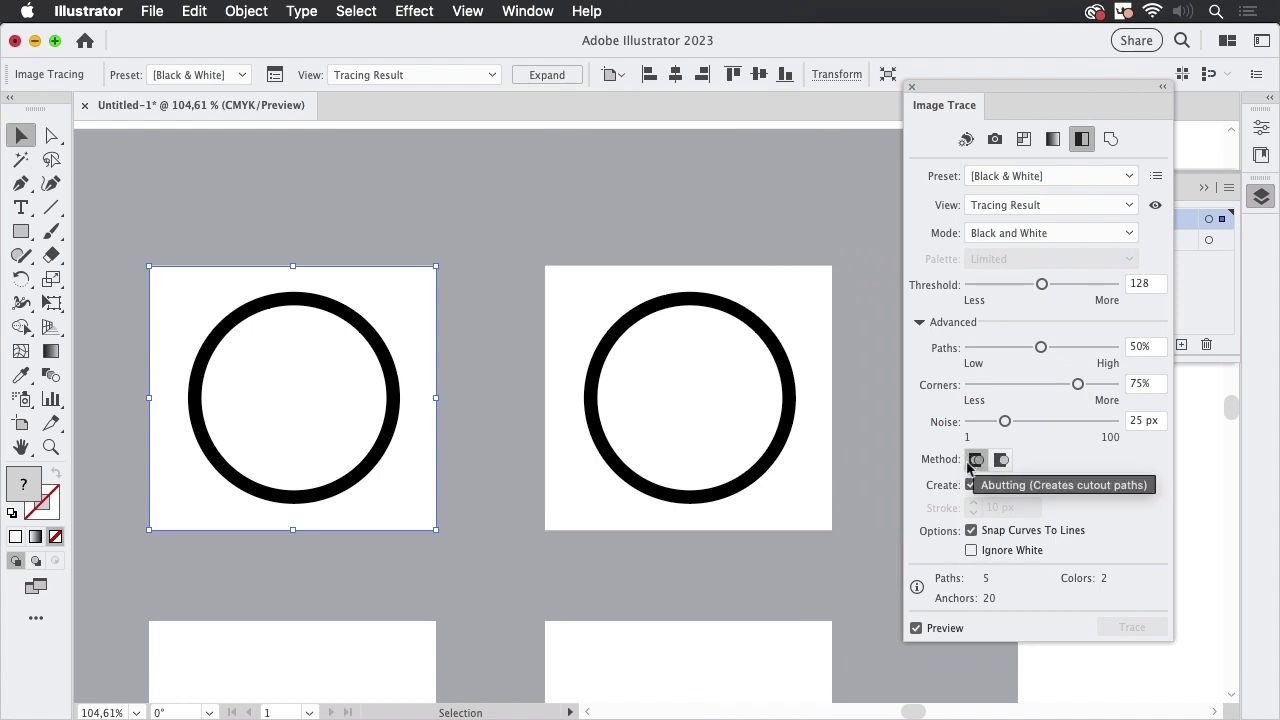
{"action": "left_click", "coordinate": [971, 550]}
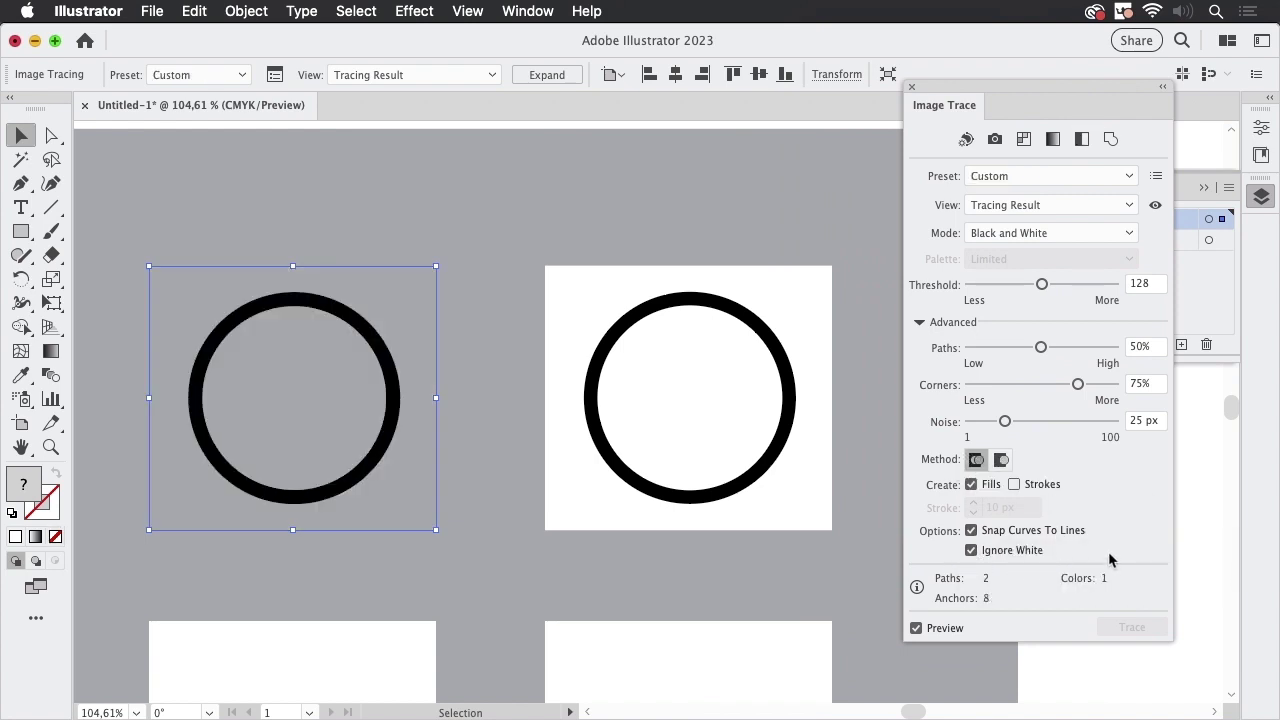
{"action": "left_click", "coordinate": [690, 358]}
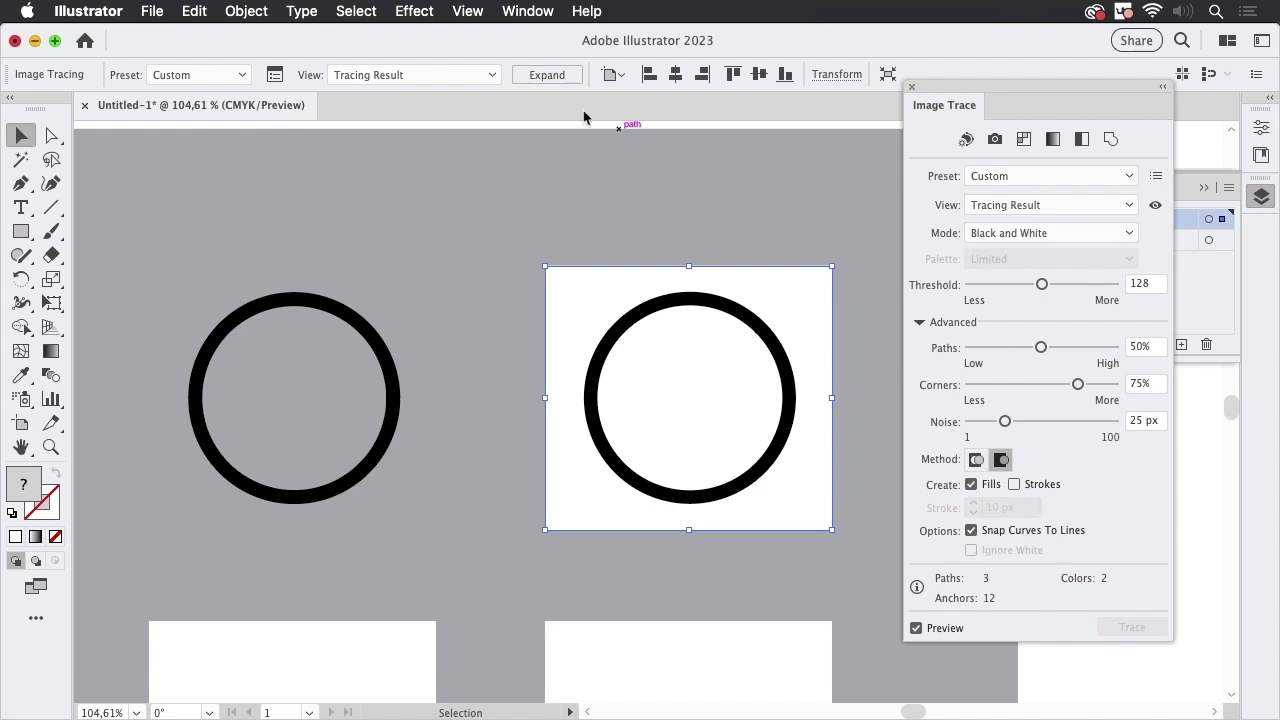
{"action": "left_click", "coordinate": [558, 75]}
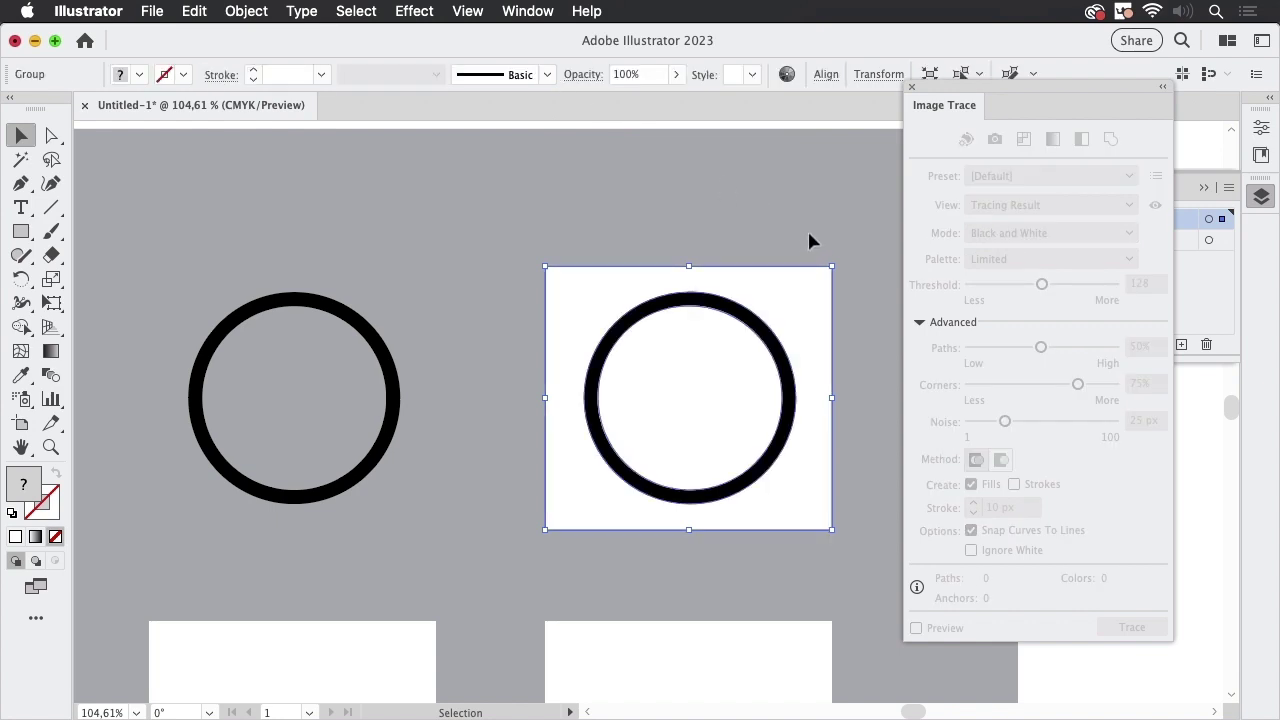
Delete the white background rectangle behind the expanded right ring
{"action": "left_click", "coordinate": [809, 234]}
{"action": "left_click", "coordinate": [52, 135]}
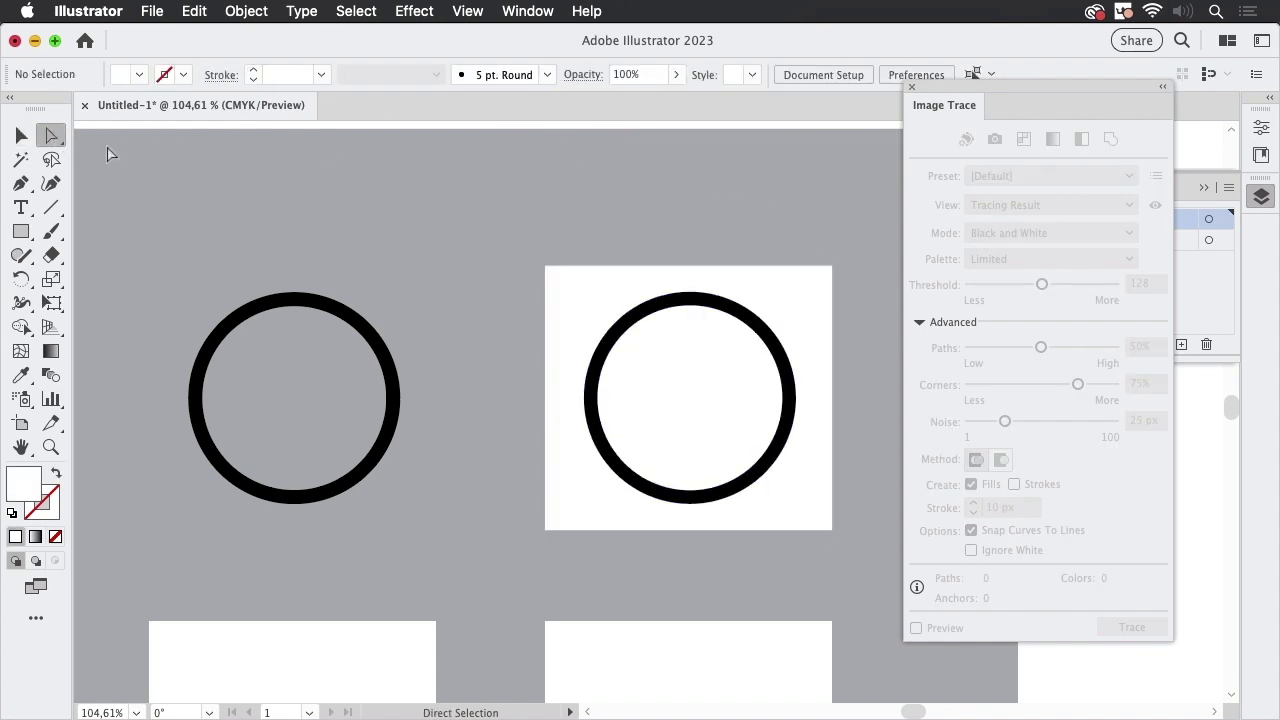
{"action": "left_click", "coordinate": [805, 298]}
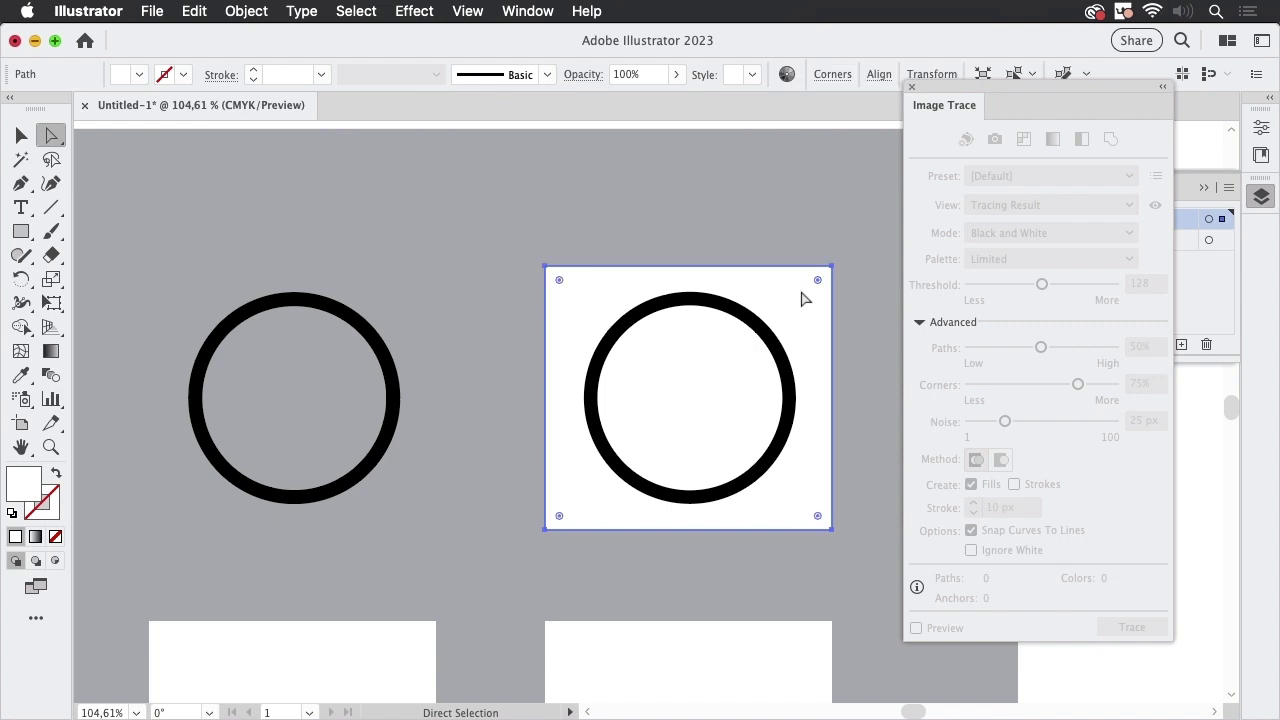
{"action": "key", "text": "Delete"}
Try deleting the white inner circle, undo it, and select both circles of the ring
{"action": "left_click", "coordinate": [692, 384]}
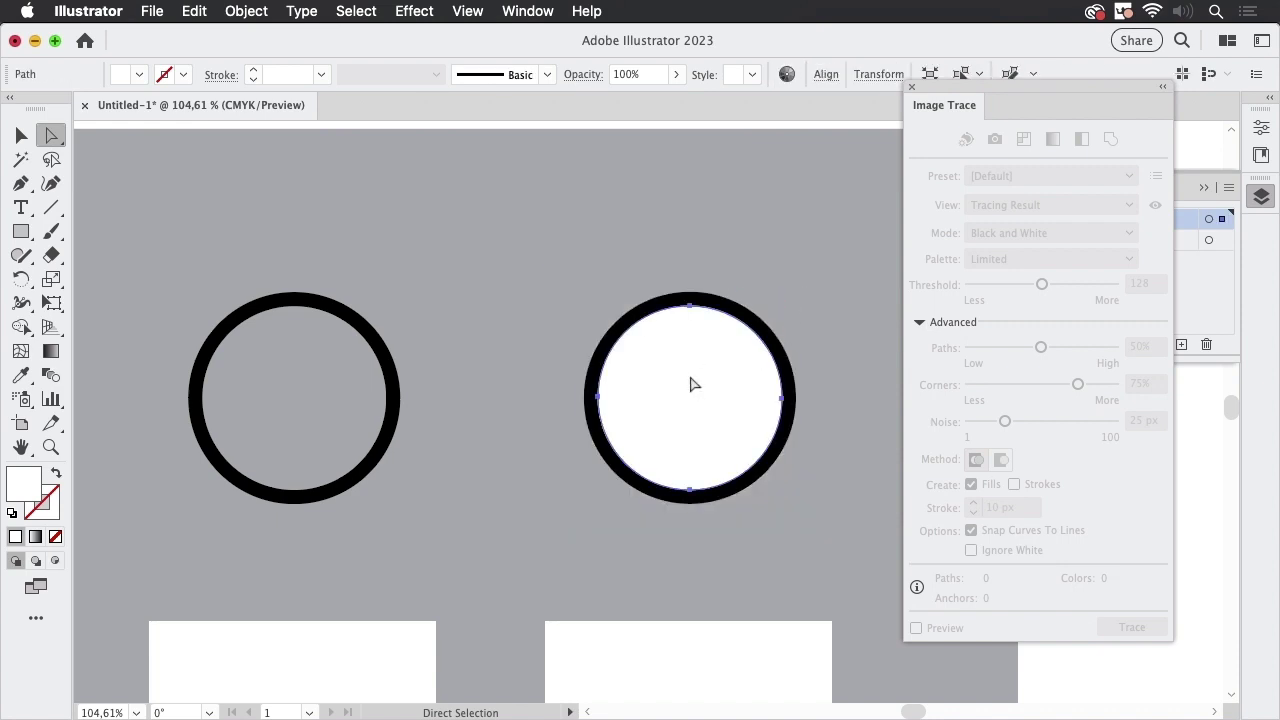
{"action": "key", "text": "Delete"}
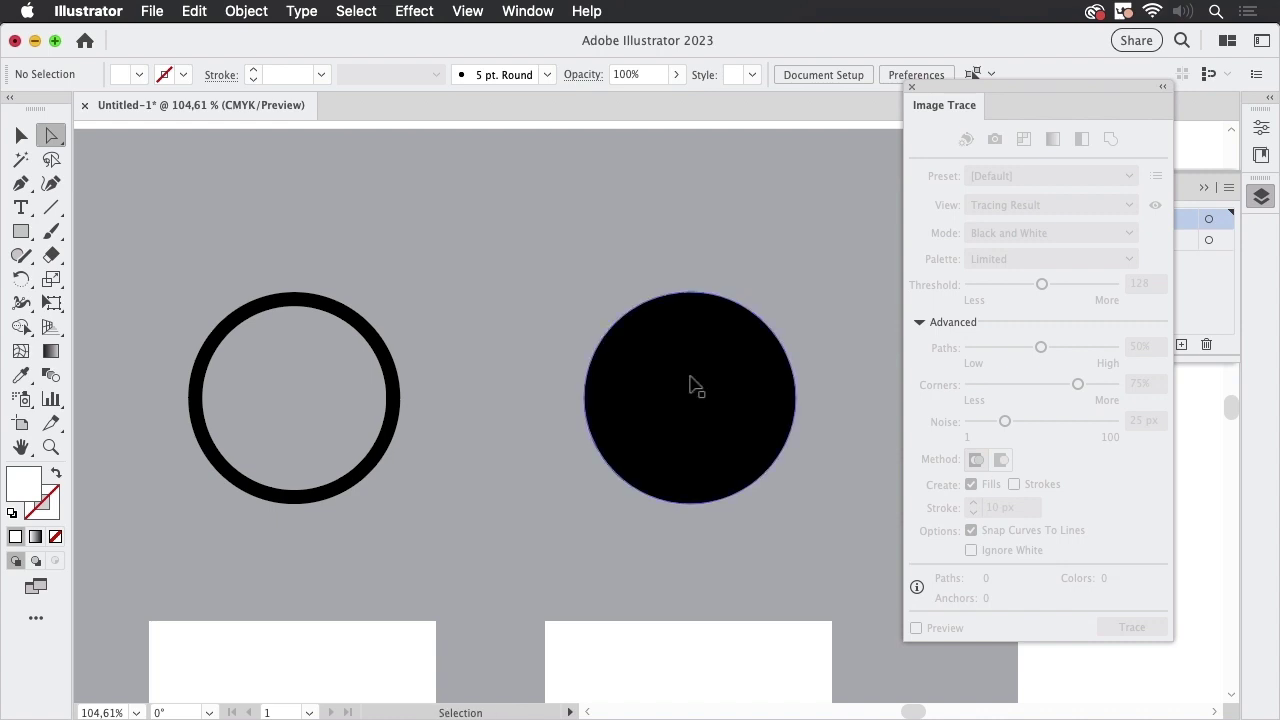
{"action": "key", "text": "super+z"}
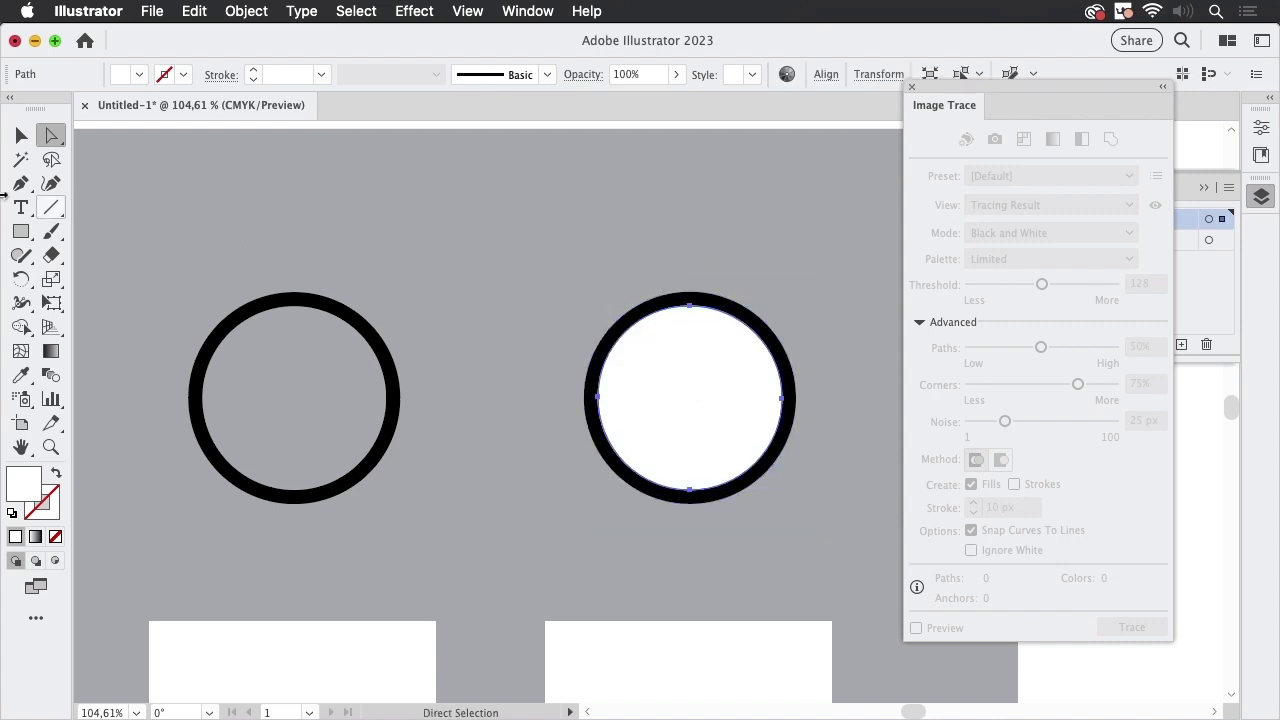
{"action": "left_click", "coordinate": [21, 135]}
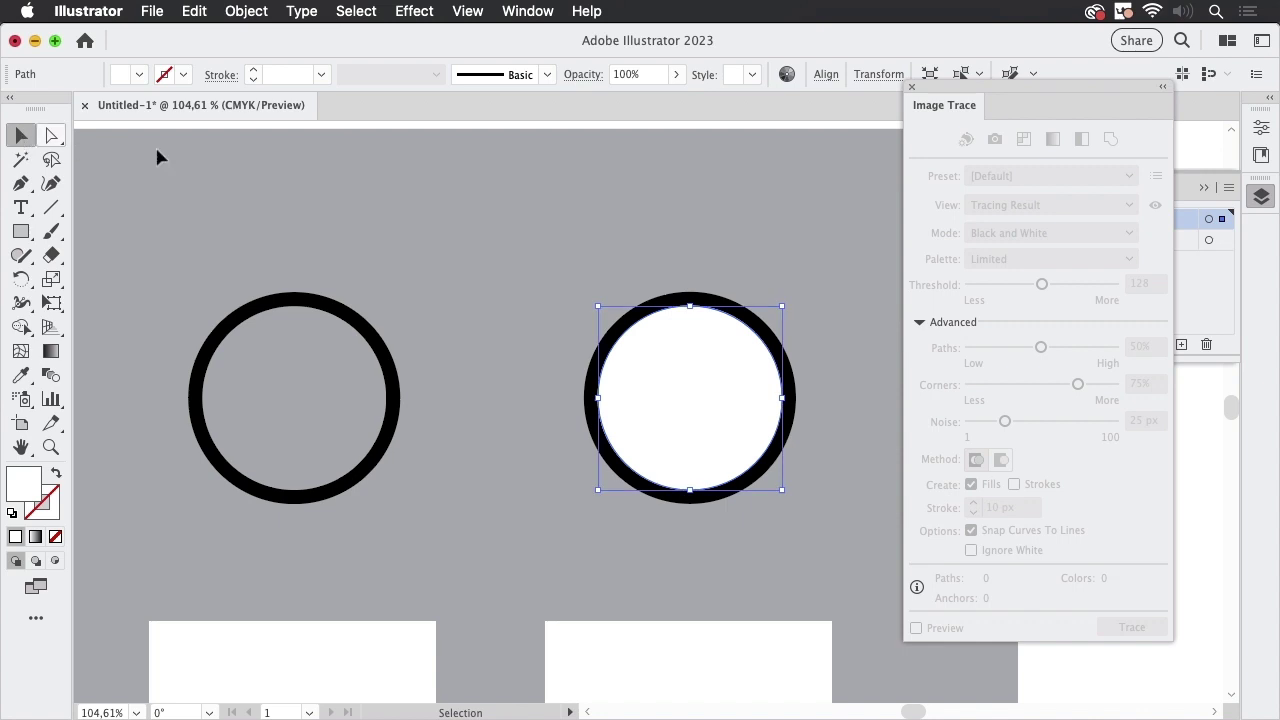
{"action": "left_click", "coordinate": [725, 306], "text": "shift"}
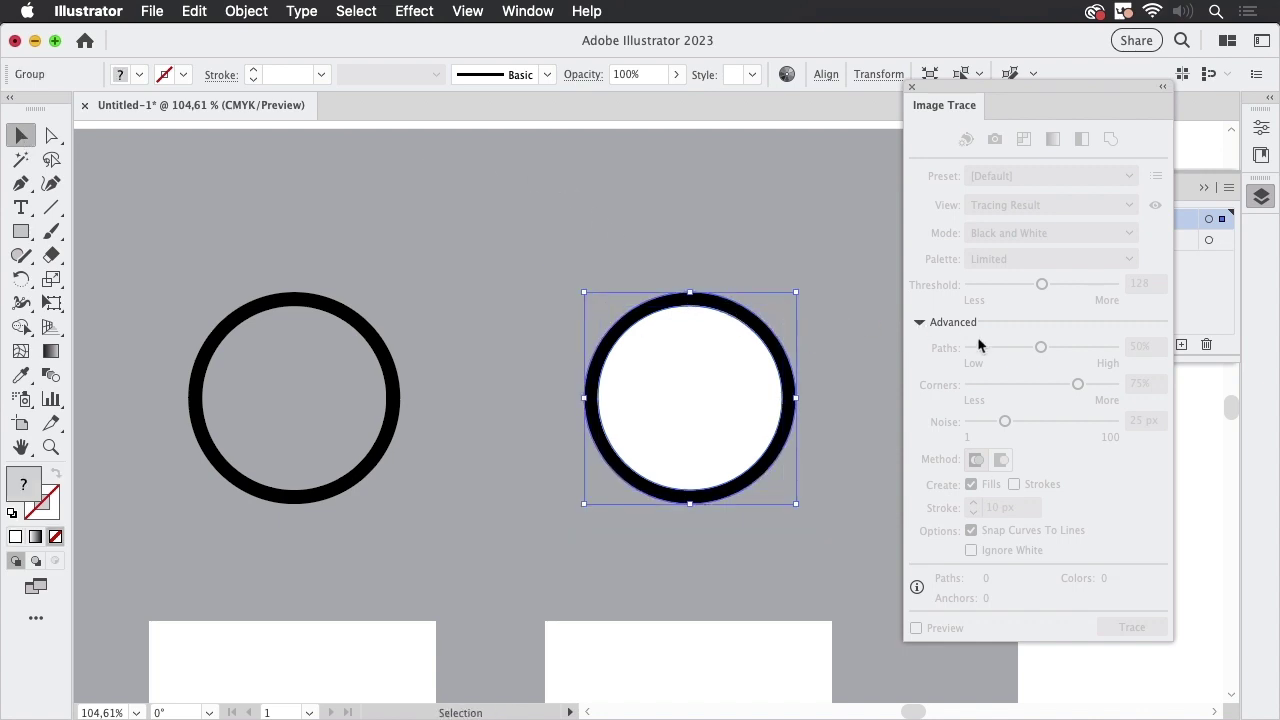
Make the selected right ring a compound path and hide Layer 1 copy in the Layers panel
{"action": "left_click", "coordinate": [246, 11]}
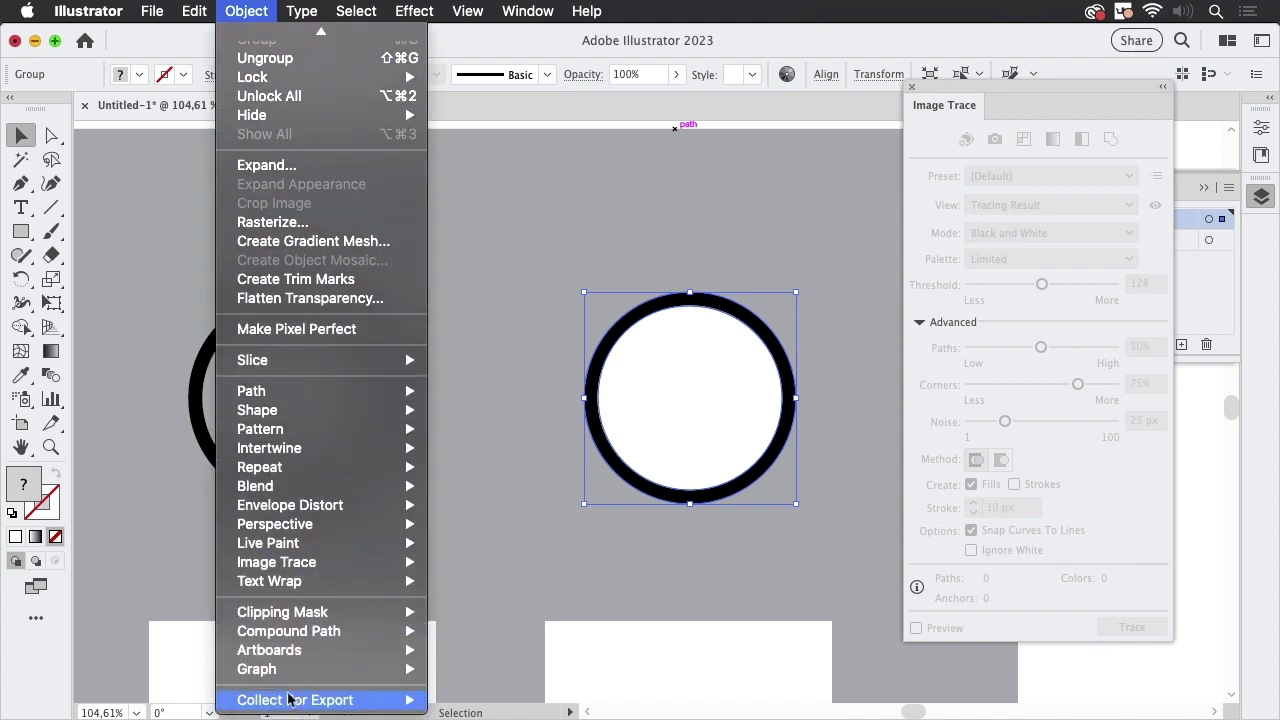
{"action": "mouse_move", "coordinate": [312, 648]}
{"action": "mouse_move", "coordinate": [365, 631]}
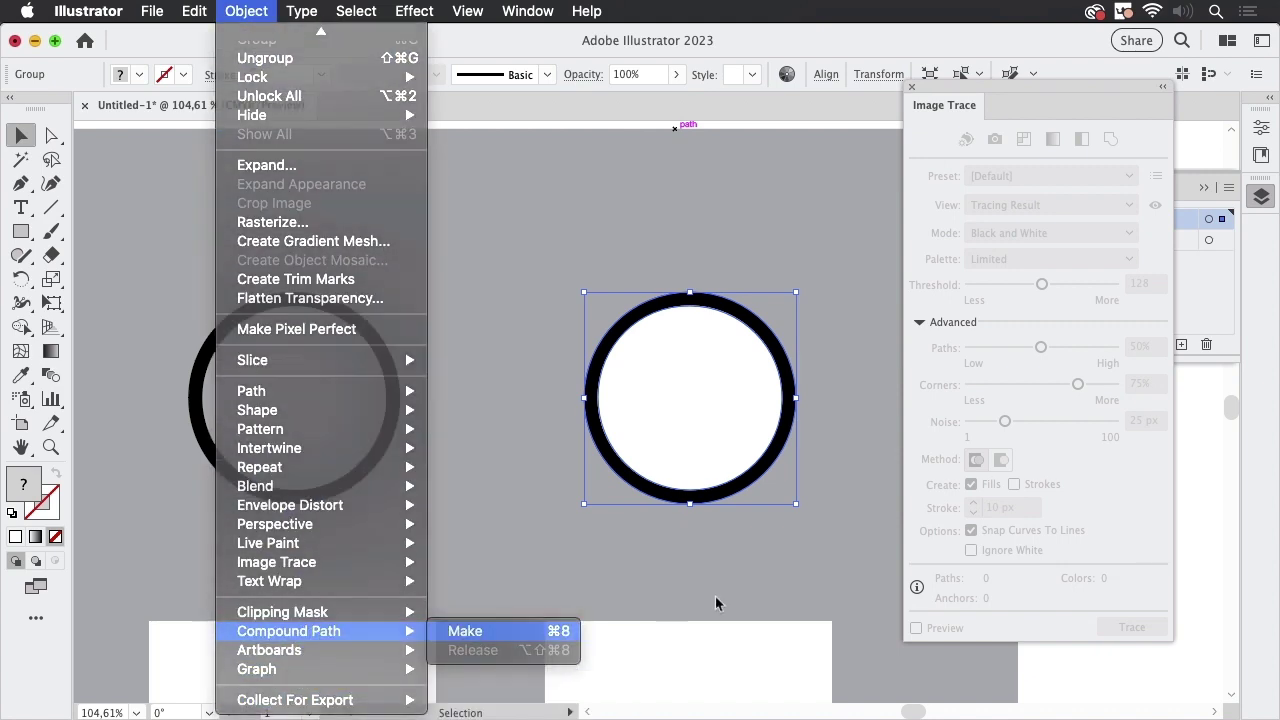
{"action": "left_click", "coordinate": [455, 630]}
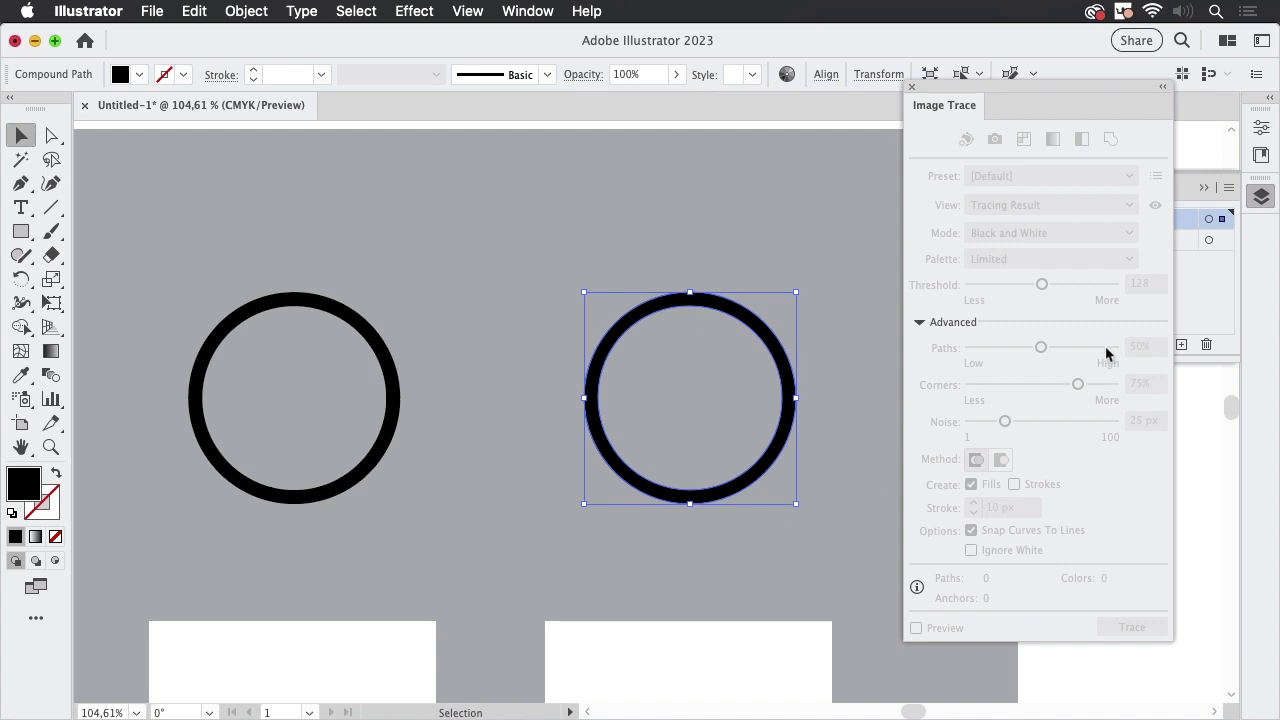
{"action": "left_click", "coordinate": [1188, 303]}
{"action": "left_click", "coordinate": [1015, 219]}
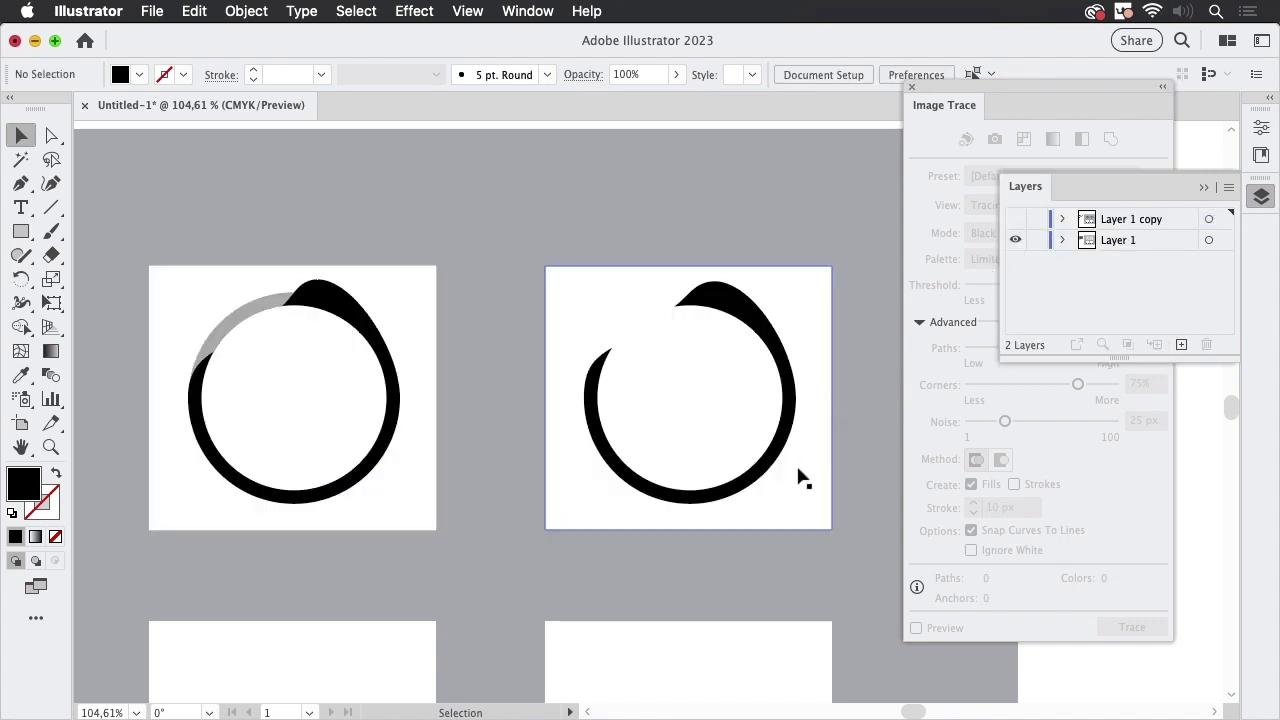
Trace the left second-row ring image with the Black and White preset
{"action": "scroll", "coordinate": [718, 563], "scroll_direction": "down", "scroll_amount": 6}
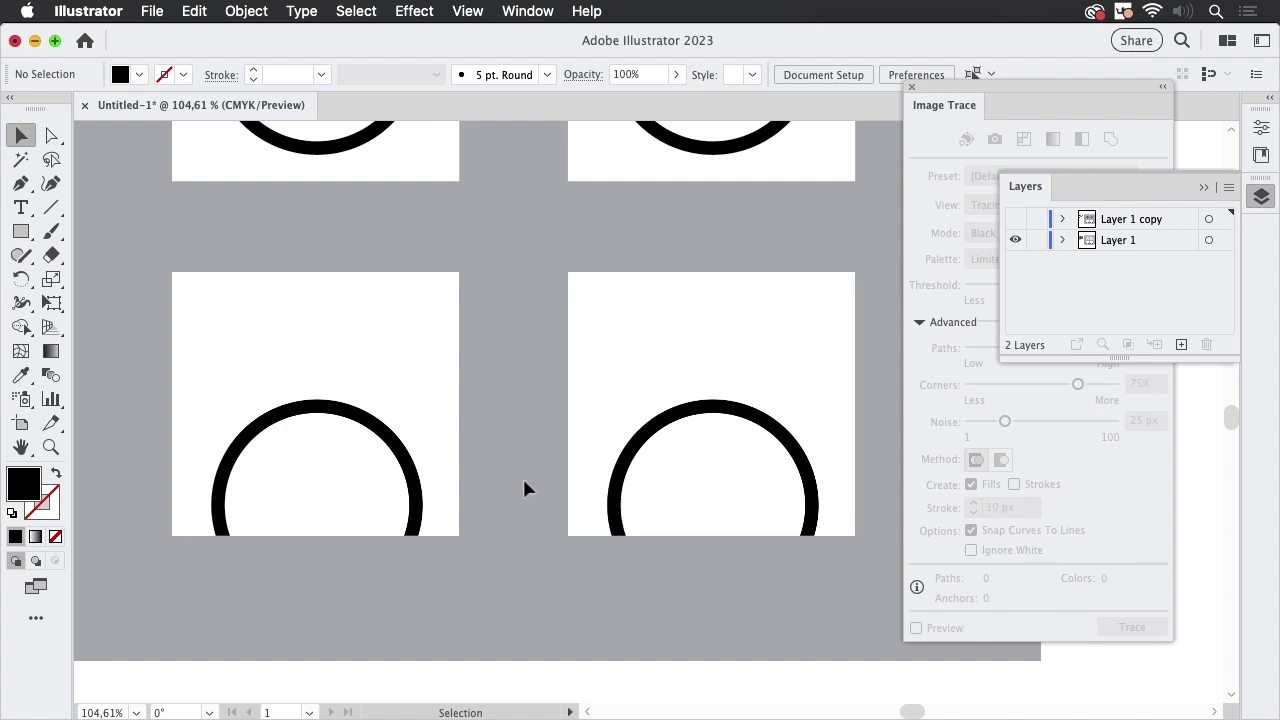
{"action": "left_click", "coordinate": [441, 425]}
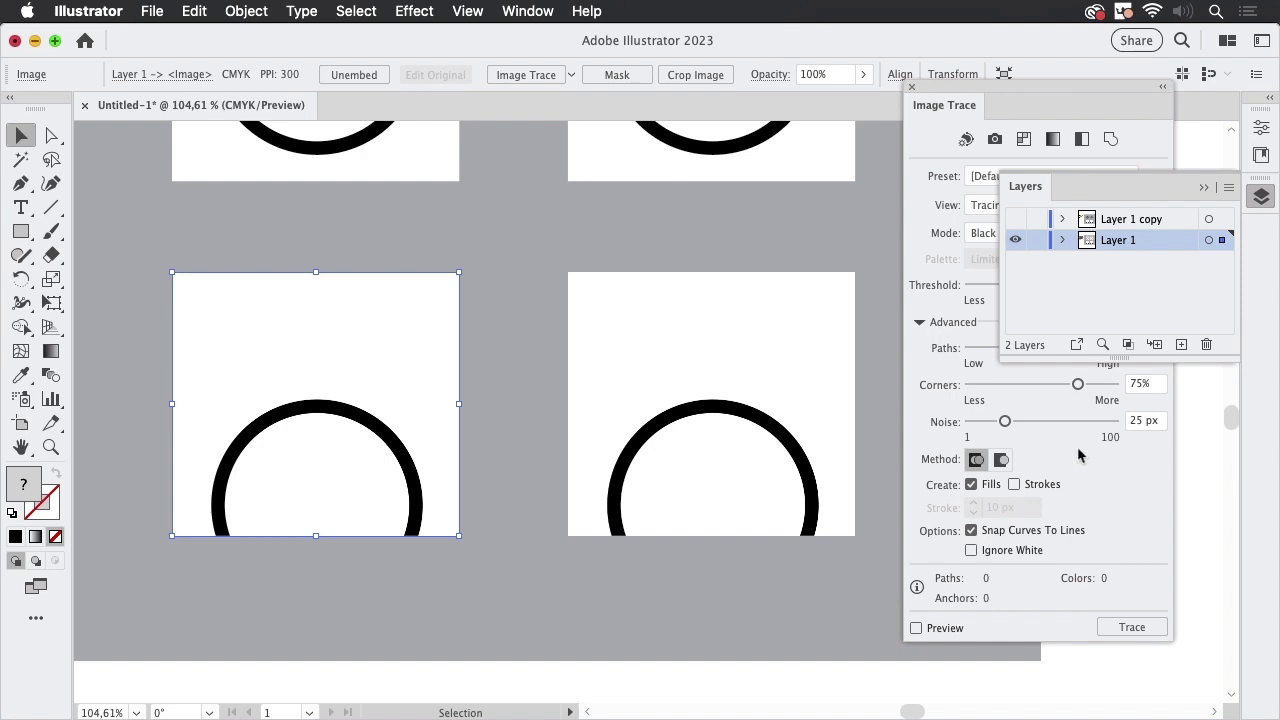
{"action": "left_click", "coordinate": [1080, 138]}
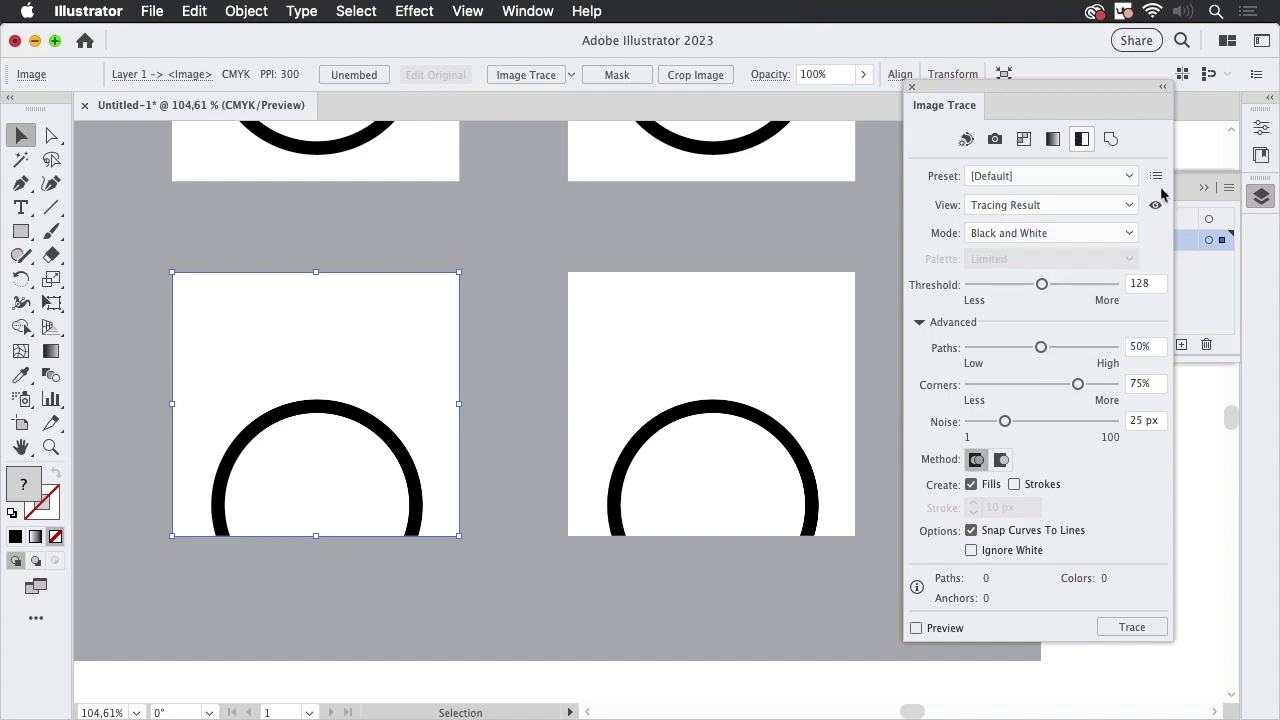
Select the right ring image together with the traced left one and expand both tracings
{"action": "left_click", "coordinate": [737, 334]}
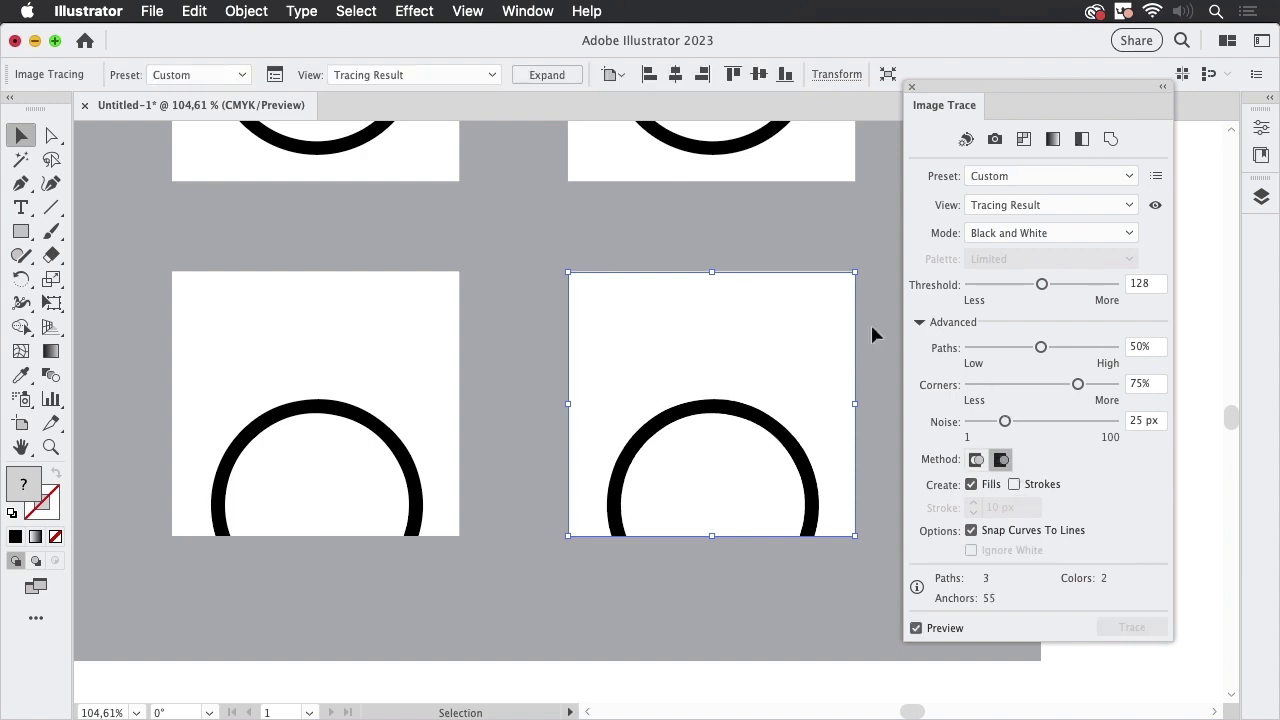
{"action": "left_click", "coordinate": [391, 323], "text": "shift"}
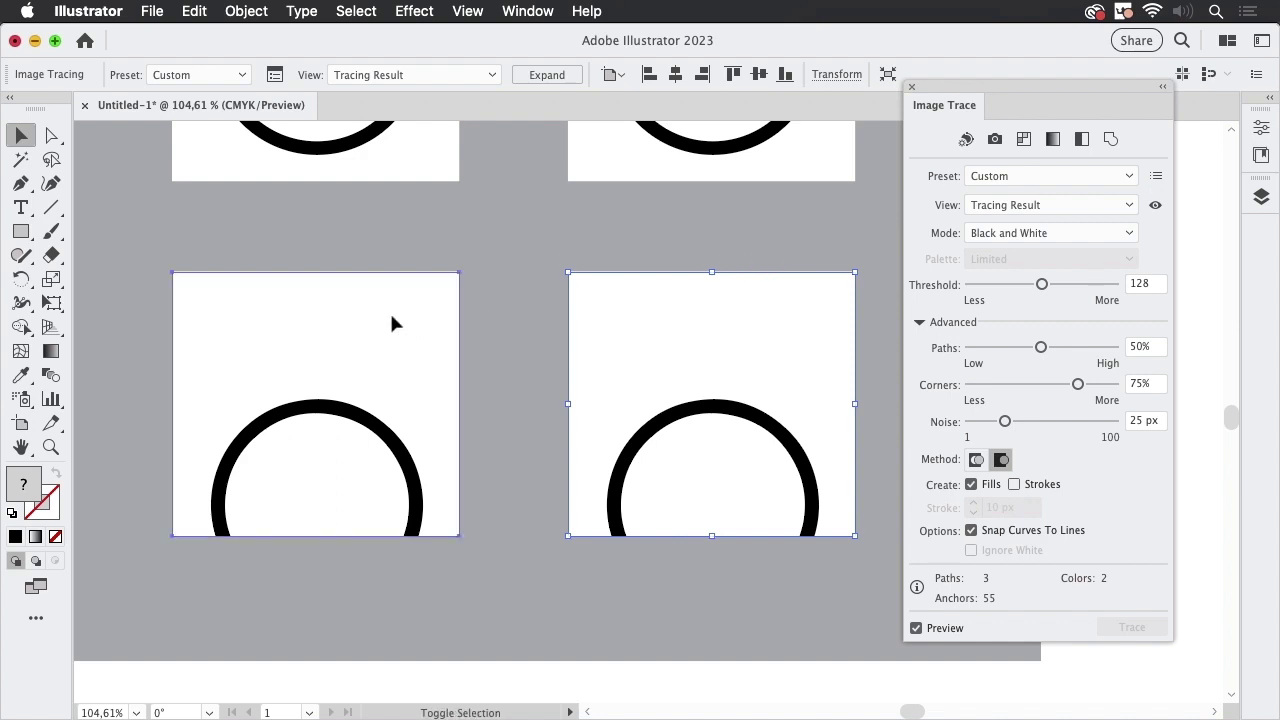
{"action": "left_click", "coordinate": [551, 78]}
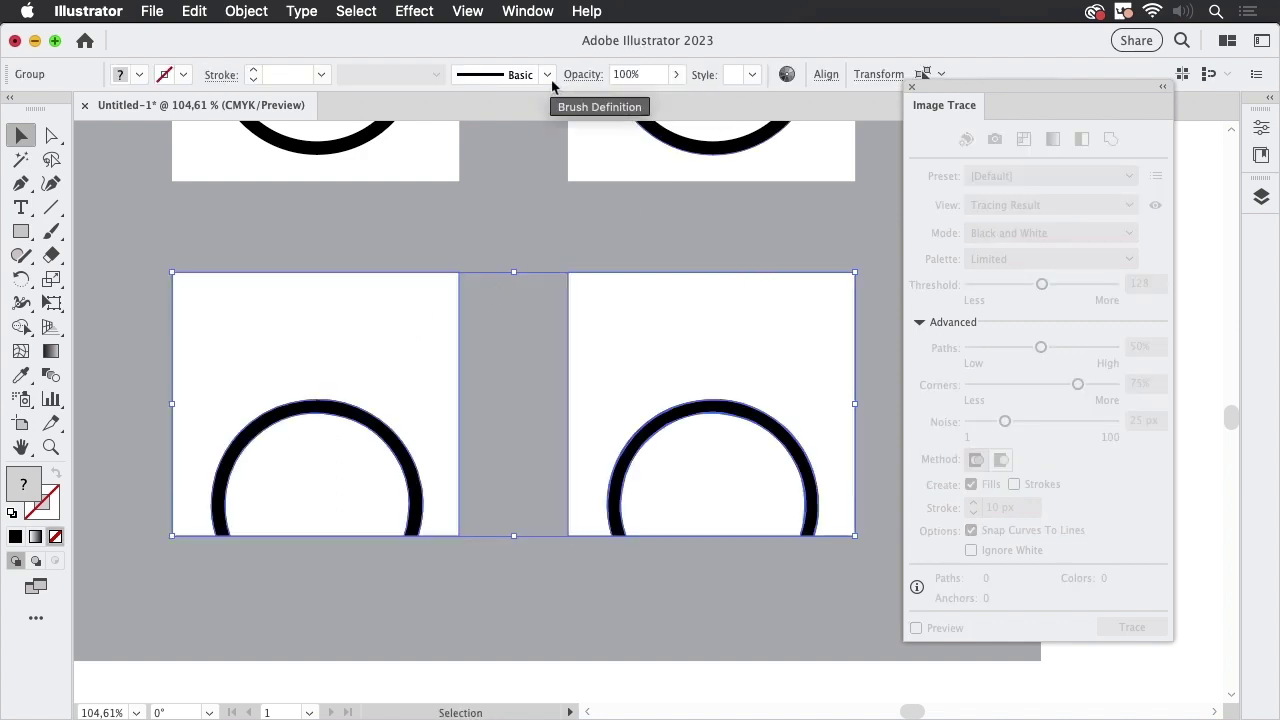
Zoom in on the left ring and drag its inner white shape out with Direct Selection
{"action": "left_click", "coordinate": [780, 580]}
{"action": "key", "text": "super+space"}
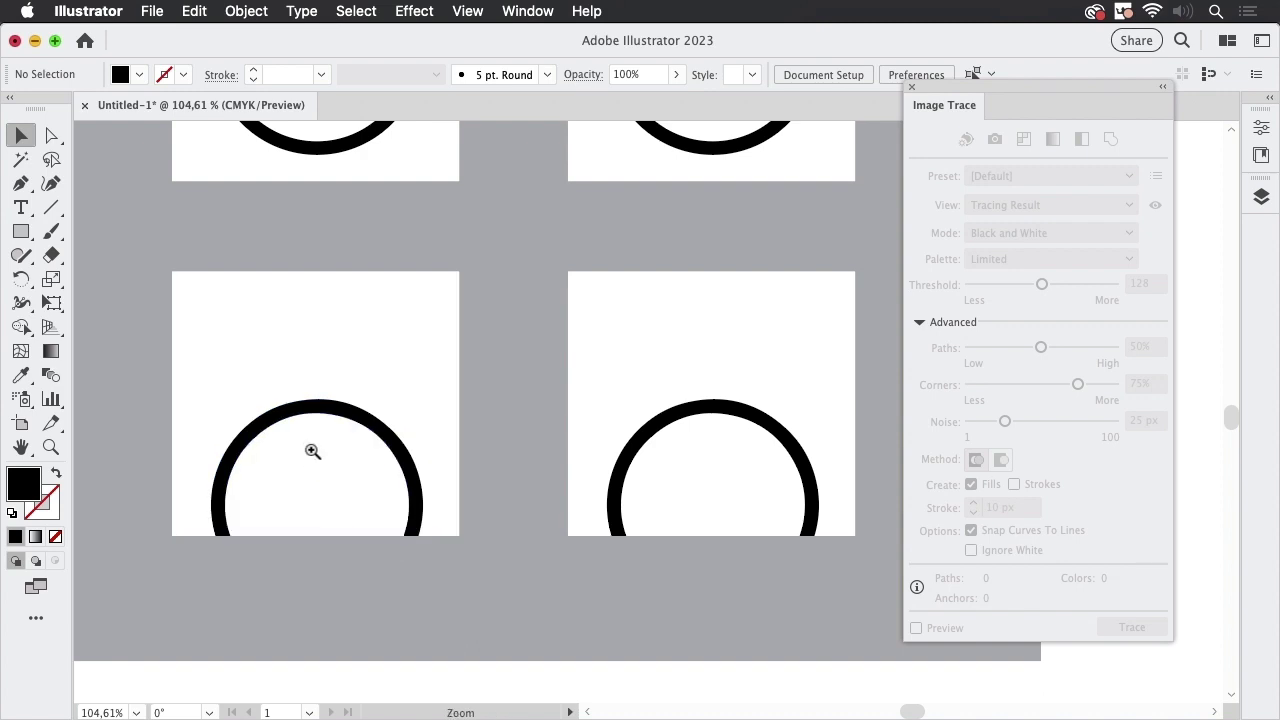
{"action": "left_click_drag", "start_coordinate": [314, 451], "coordinate": [583, 437]}
{"action": "key", "text": "super+space"}
{"action": "left_click_drag", "start_coordinate": [654, 309], "coordinate": [519, 316]}
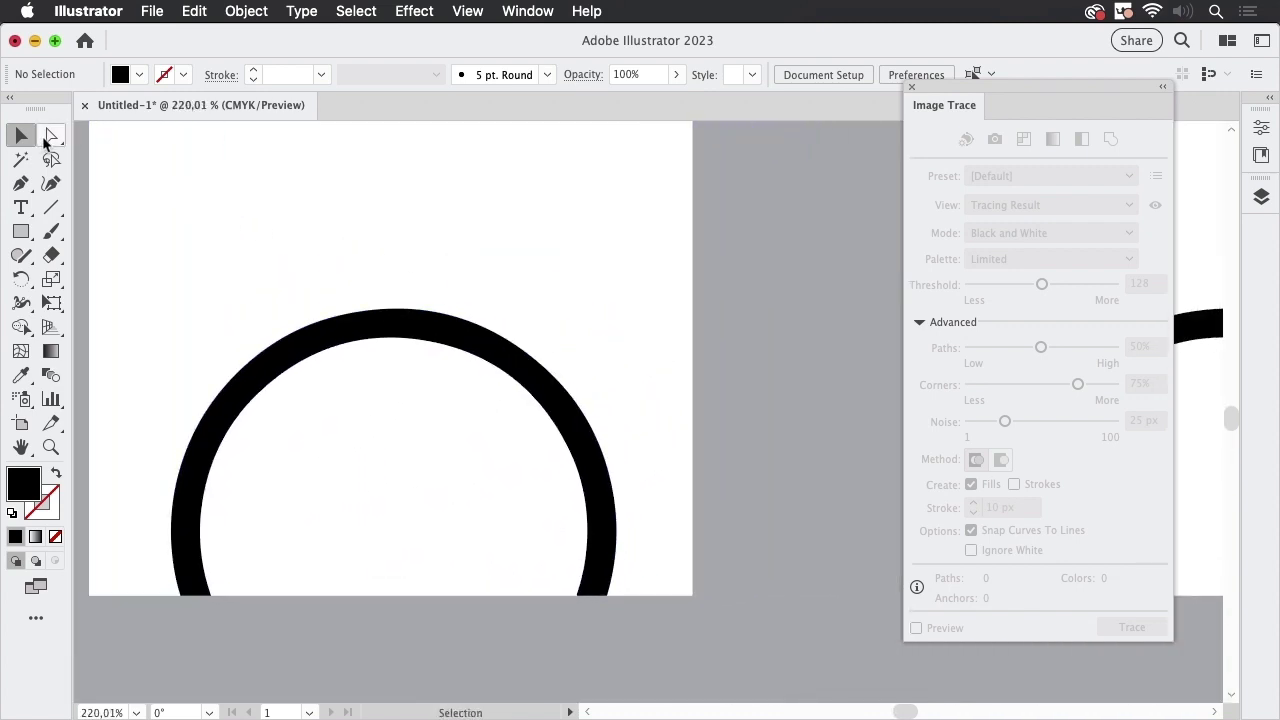
{"action": "key", "text": "a"}
{"action": "left_click_drag", "start_coordinate": [429, 412], "coordinate": [446, 480]}
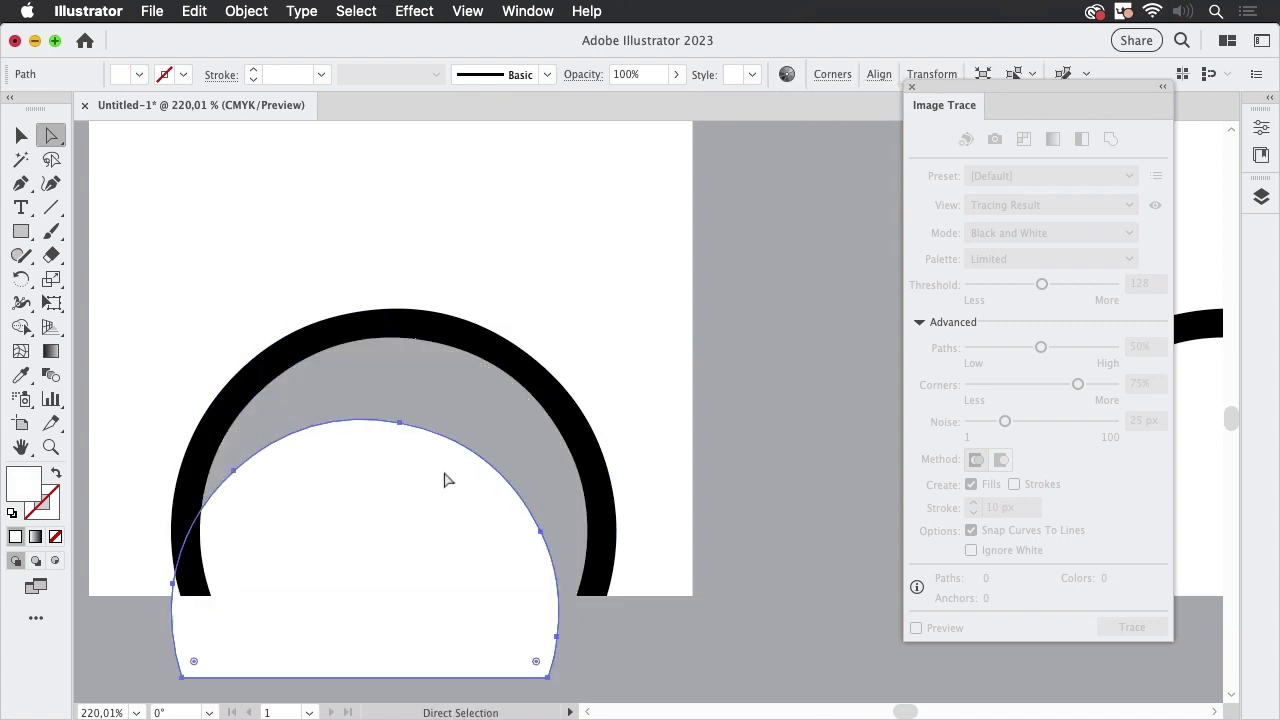
On the right ring, drag the white inner disc down, undo it, and zoom onto the ring's top
{"action": "key", "text": "space"}
{"action": "left_click_drag", "start_coordinate": [778, 414], "coordinate": [707, 414]}
{"action": "scroll", "coordinate": [707, 414], "scroll_direction": "right", "scroll_amount": 3}
{"action": "left_click_drag", "start_coordinate": [457, 357], "coordinate": [646, 460]}
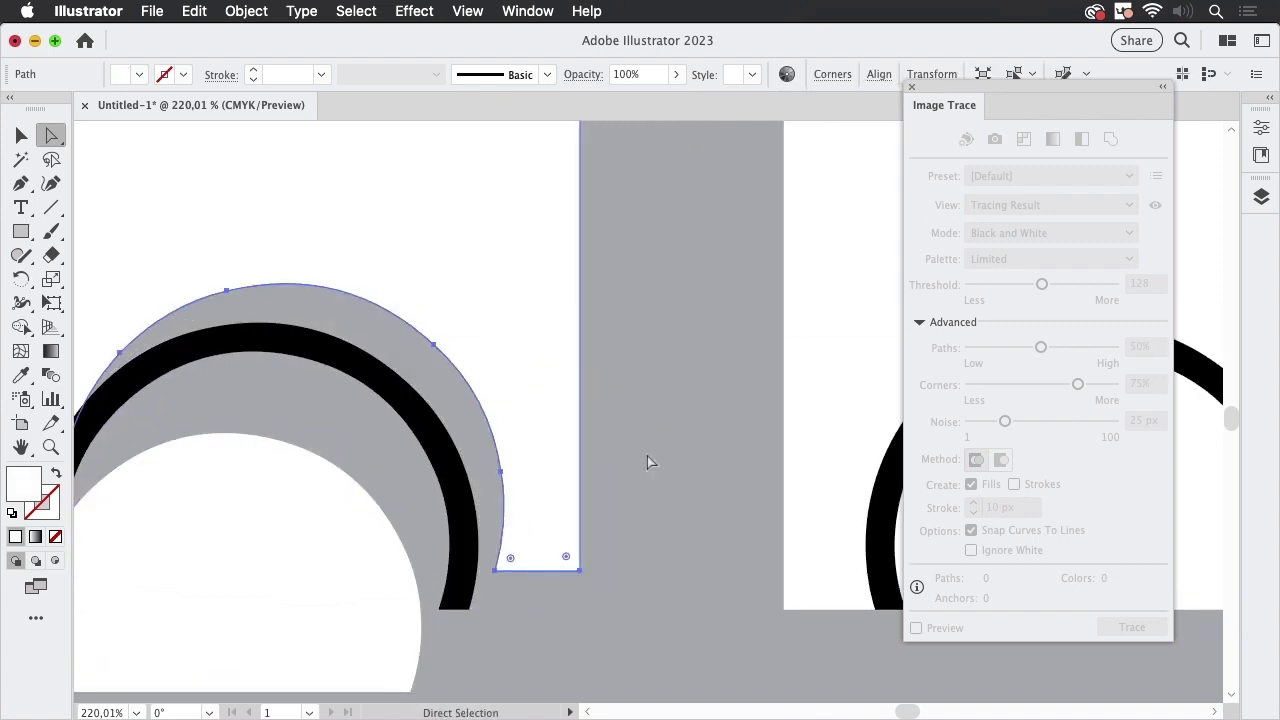
{"action": "scroll", "coordinate": [646, 460], "scroll_direction": "right", "scroll_amount": 8}
{"action": "left_click_drag", "start_coordinate": [551, 434], "coordinate": [449, 400]}
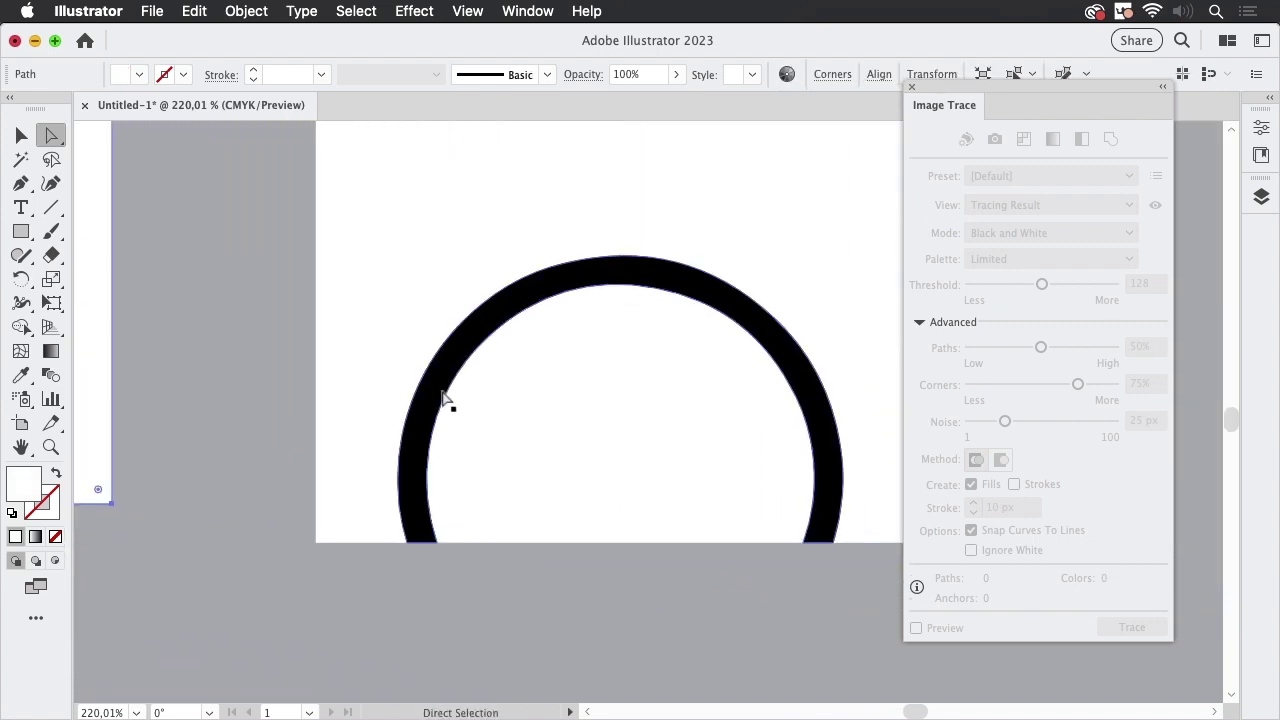
{"action": "left_click", "coordinate": [622, 384]}
{"action": "left_click_drag", "start_coordinate": [688, 368], "coordinate": [675, 460]}
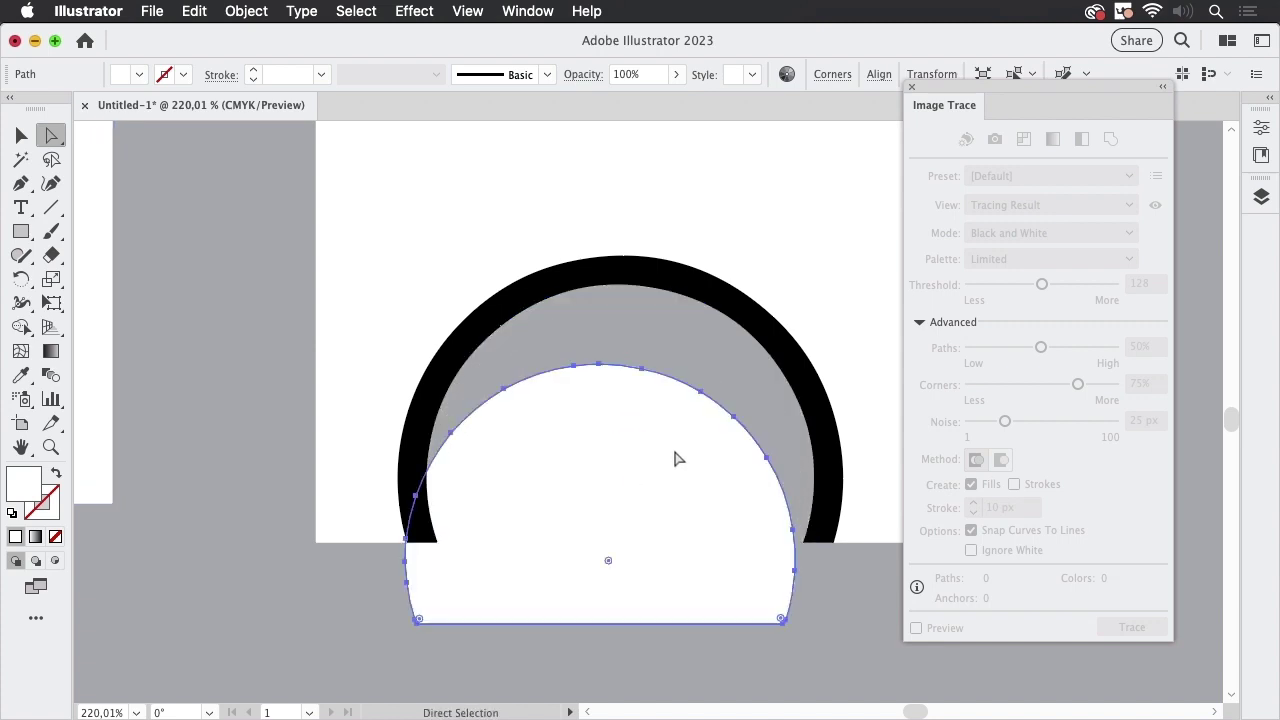
{"action": "key", "text": "super+z"}
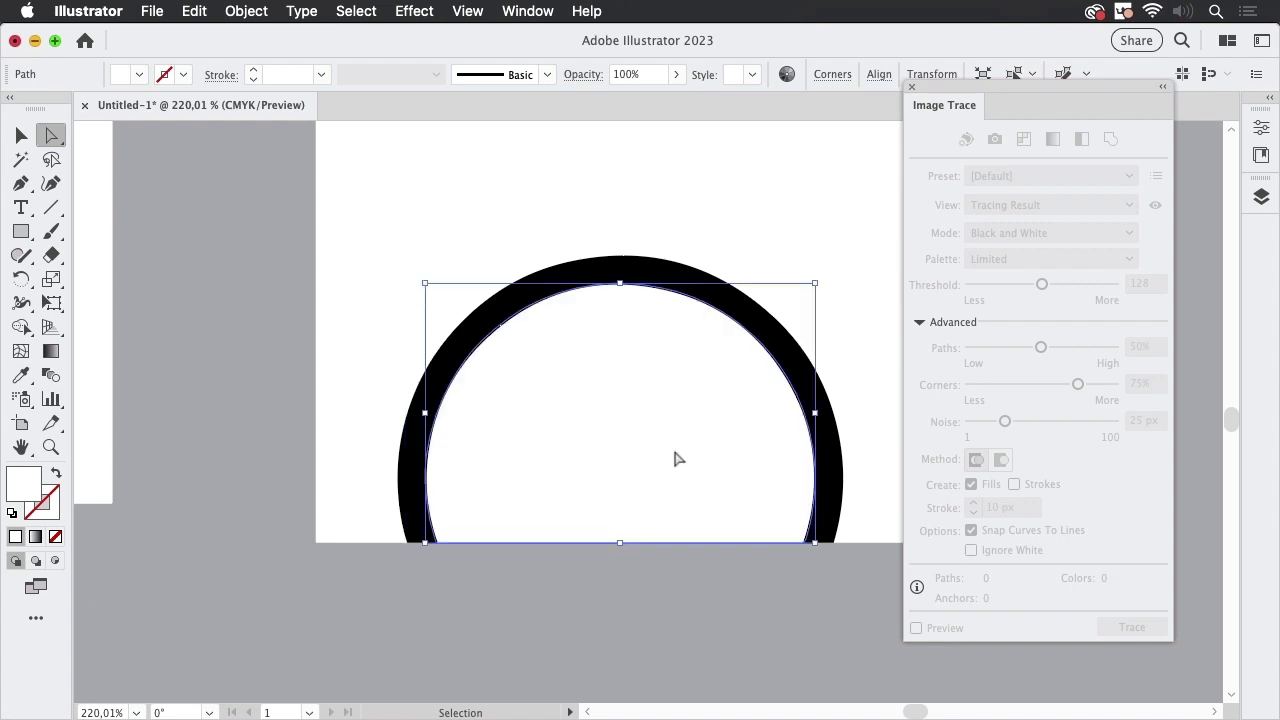
{"action": "left_click", "coordinate": [507, 616]}
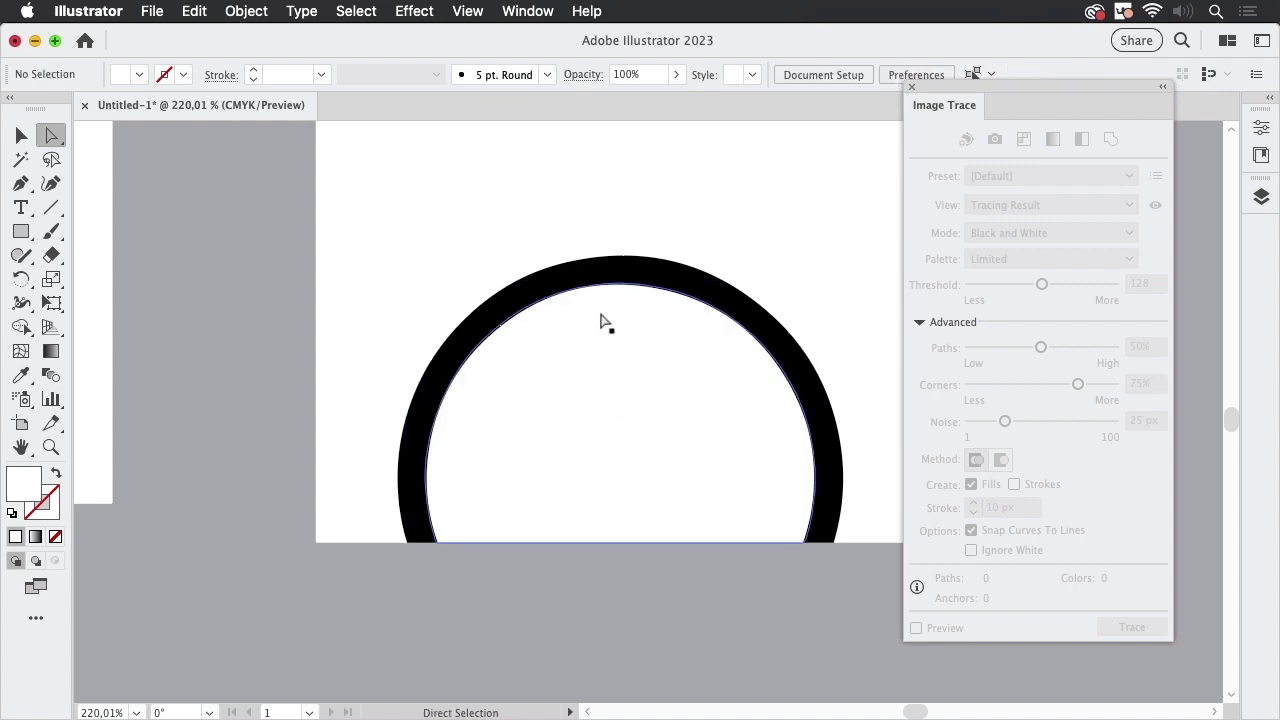
{"action": "key", "text": "super+space"}
{"action": "left_click_drag", "start_coordinate": [614, 258], "coordinate": [789, 289]}
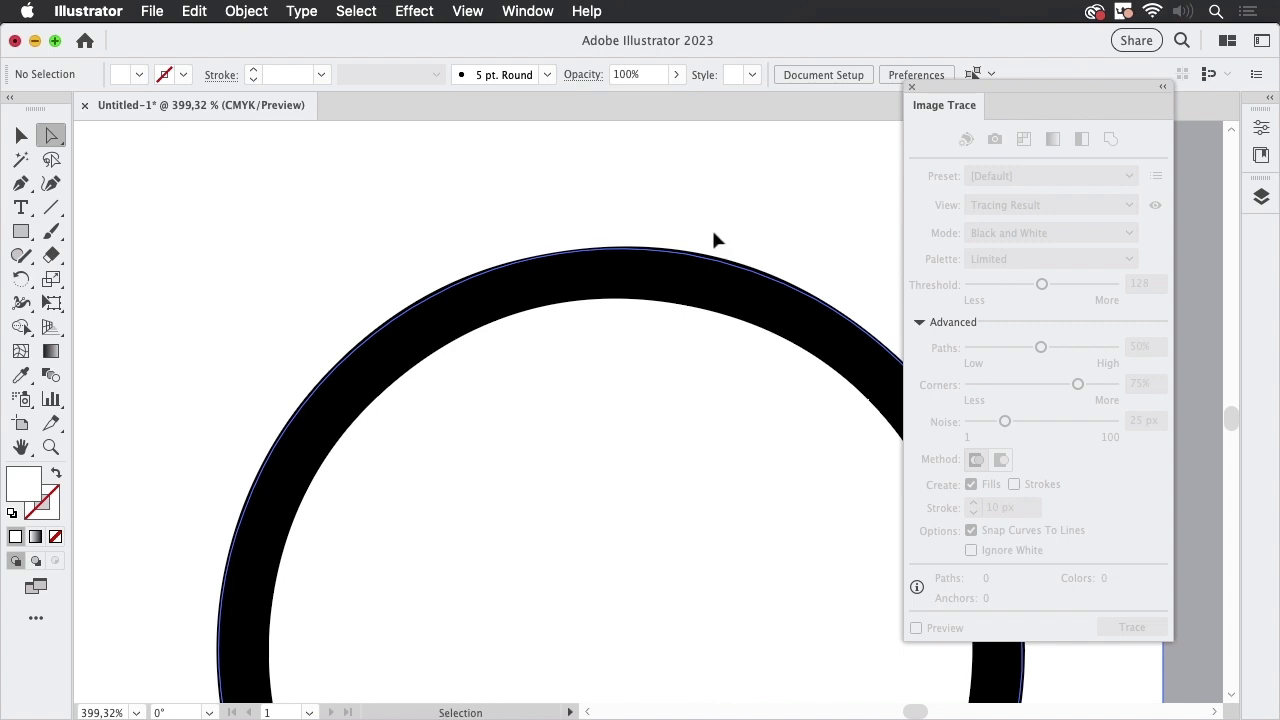
{"action": "key", "text": "super+y"}
{"action": "key", "text": "super+space"}
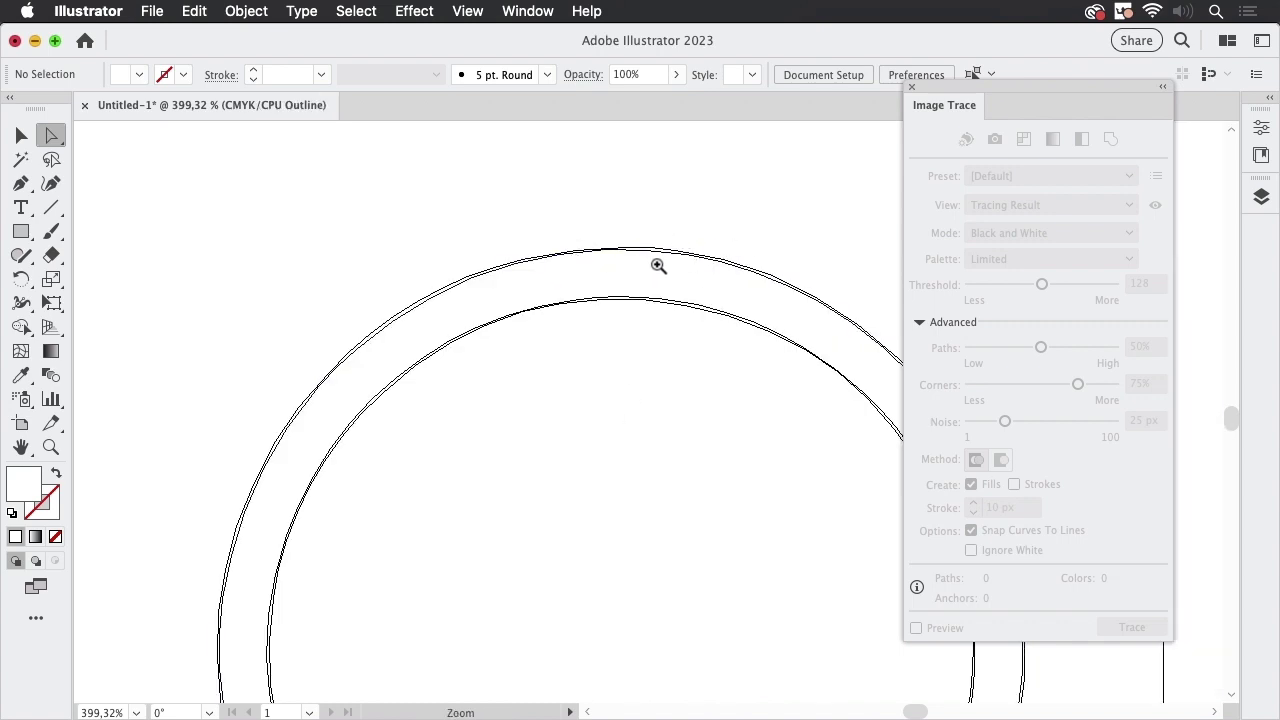
{"action": "left_click_drag", "start_coordinate": [651, 265], "coordinate": [784, 369]}
{"action": "left_click_drag", "start_coordinate": [689, 303], "coordinate": [660, 343]}
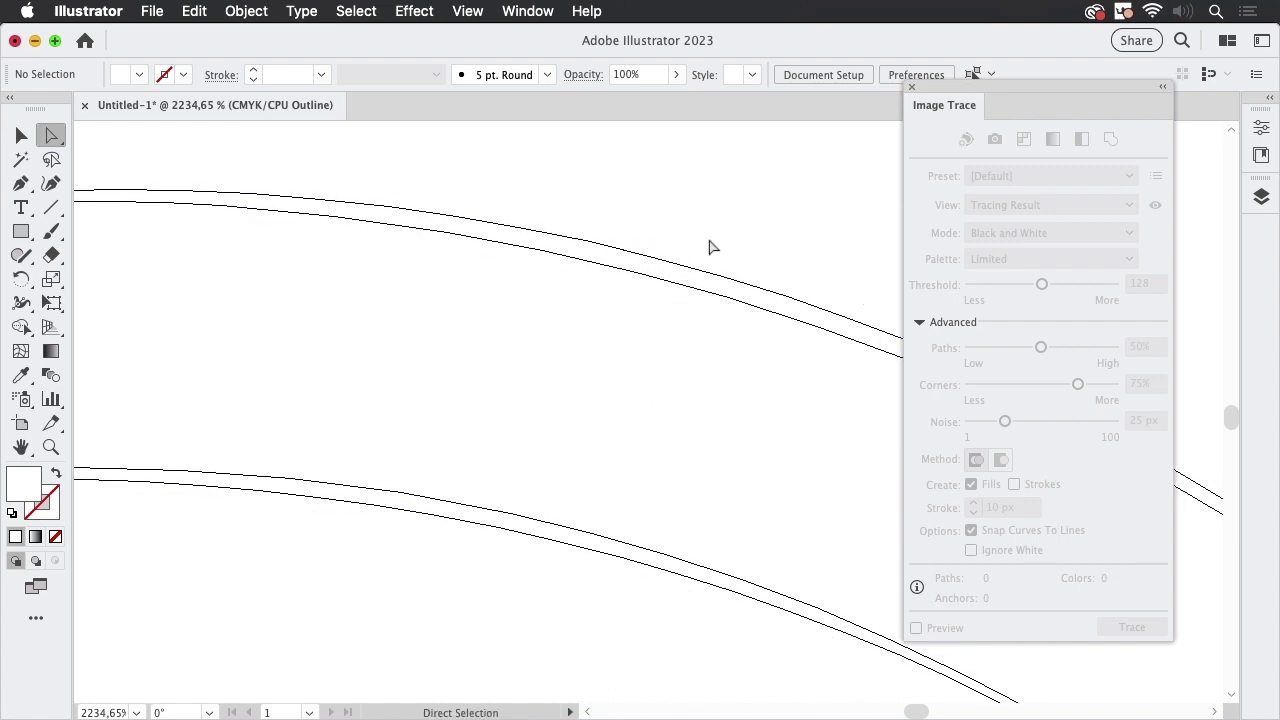
{"action": "key", "text": "super+minus"}
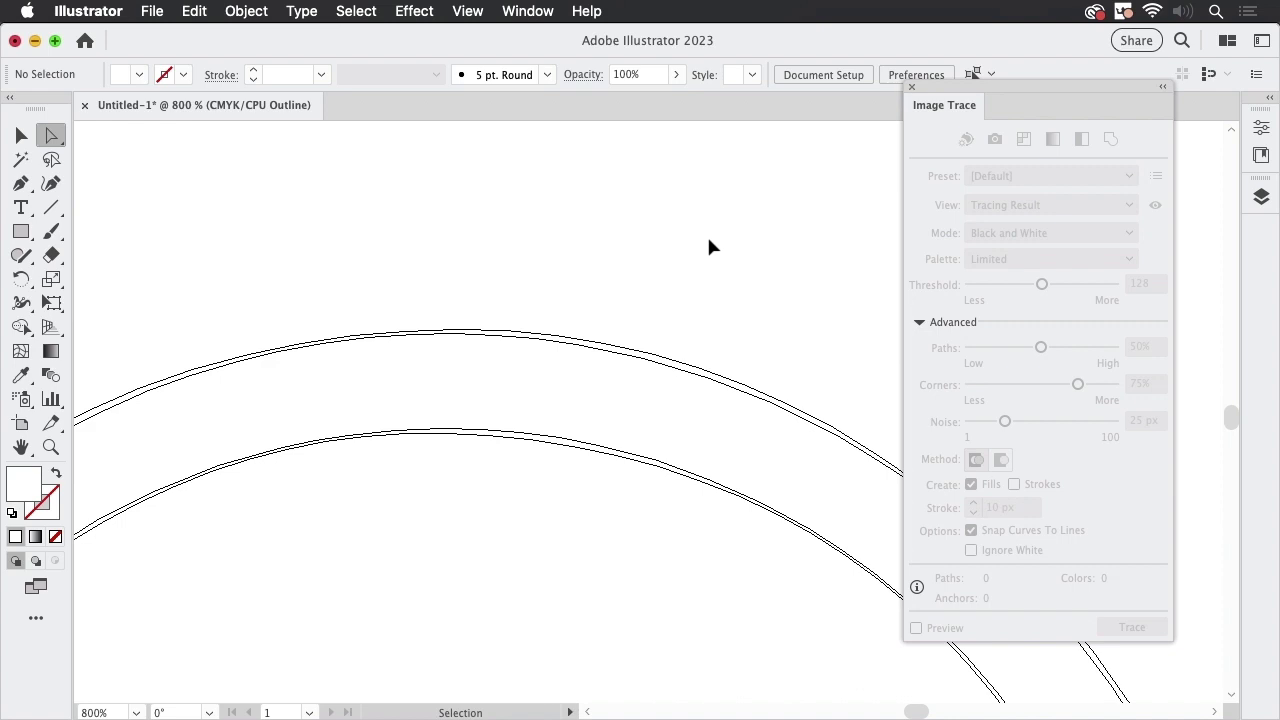
{"action": "key", "text": "super+minus"}
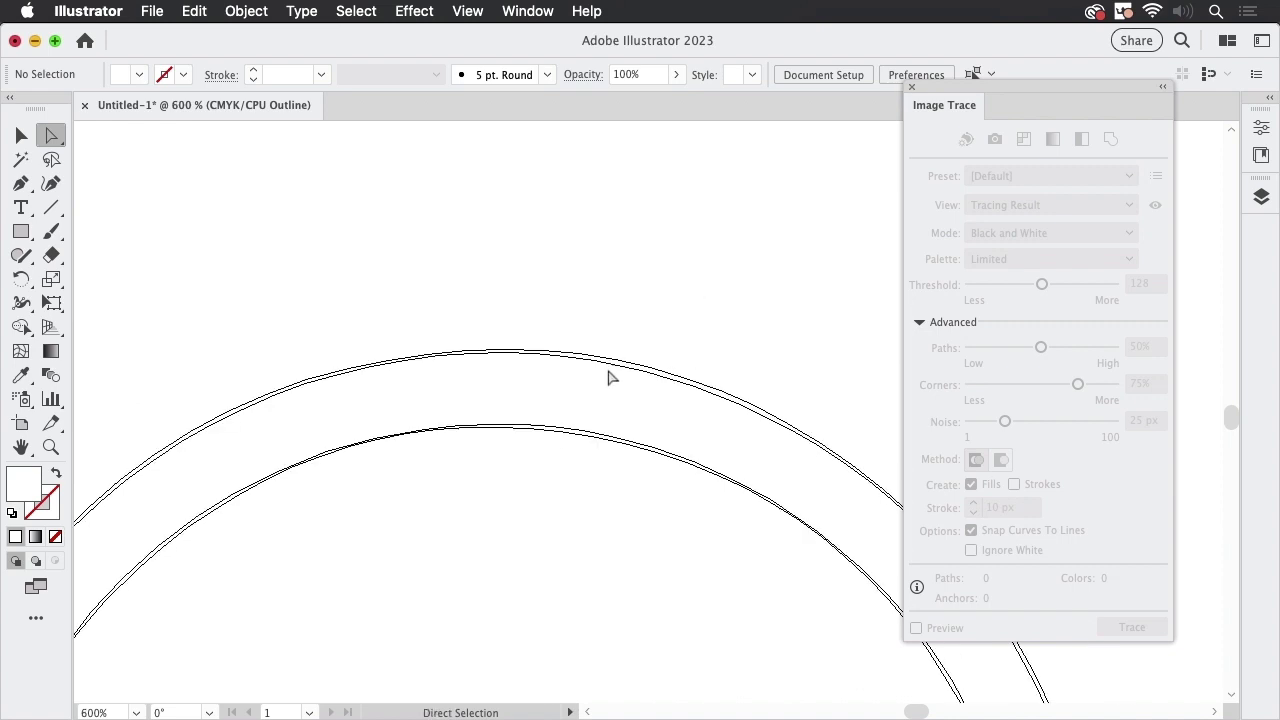
{"action": "key", "text": "super+y"}
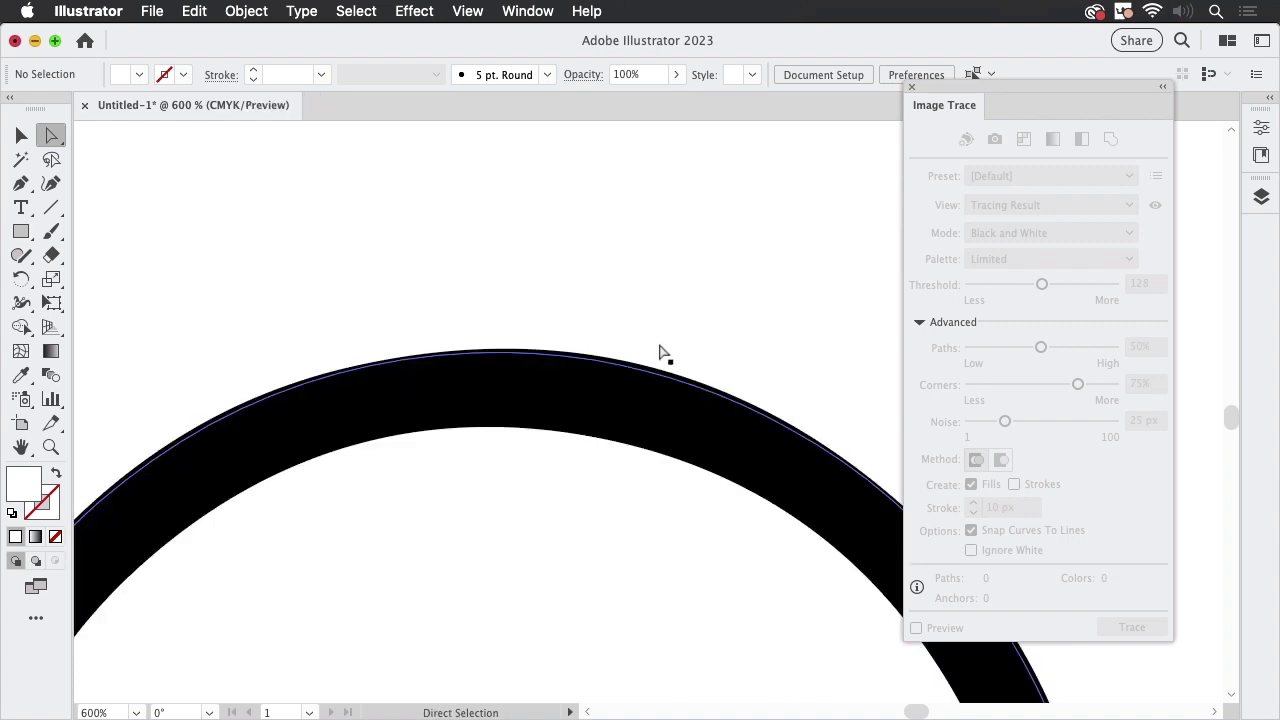
{"action": "left_click_drag", "start_coordinate": [726, 300], "coordinate": [587, 363]}
{"action": "scroll", "coordinate": [587, 363], "scroll_direction": "down", "scroll_amount": 5}
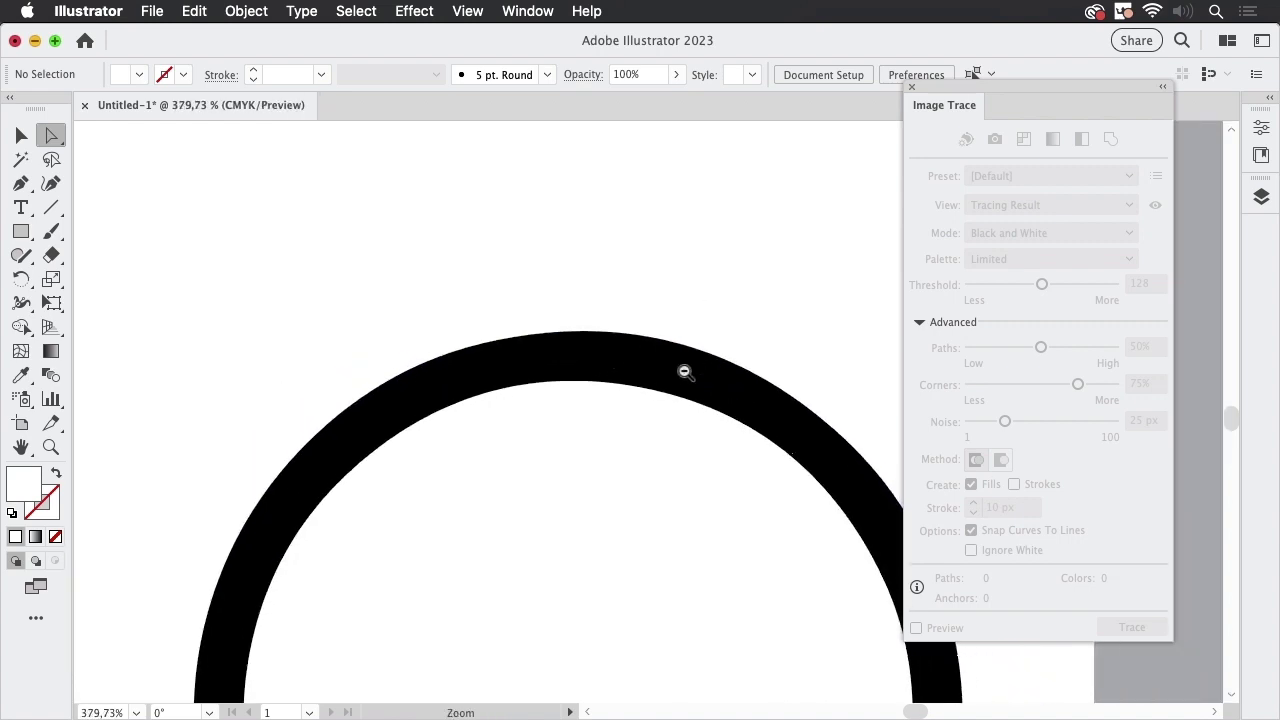